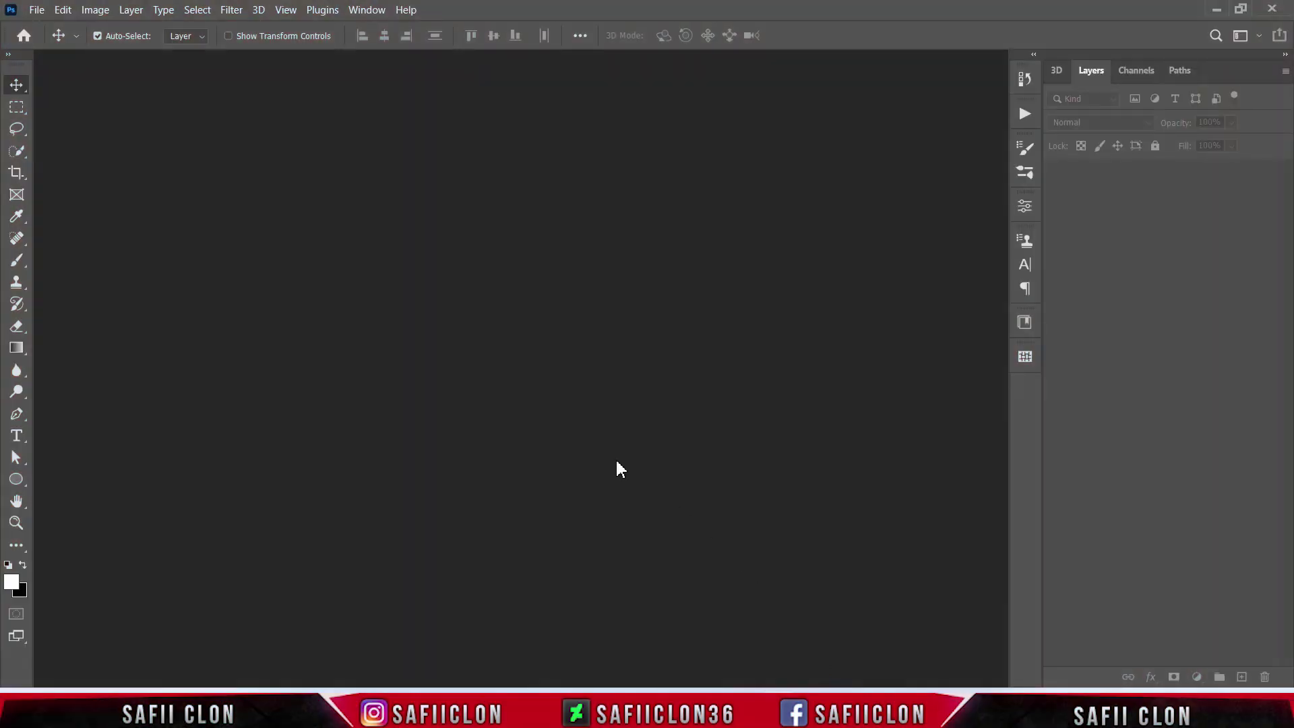
# - Create a new document 1080 px wide, 1920 px high, at 300 Pixels/Inch
pyautogui.click(37, 10)
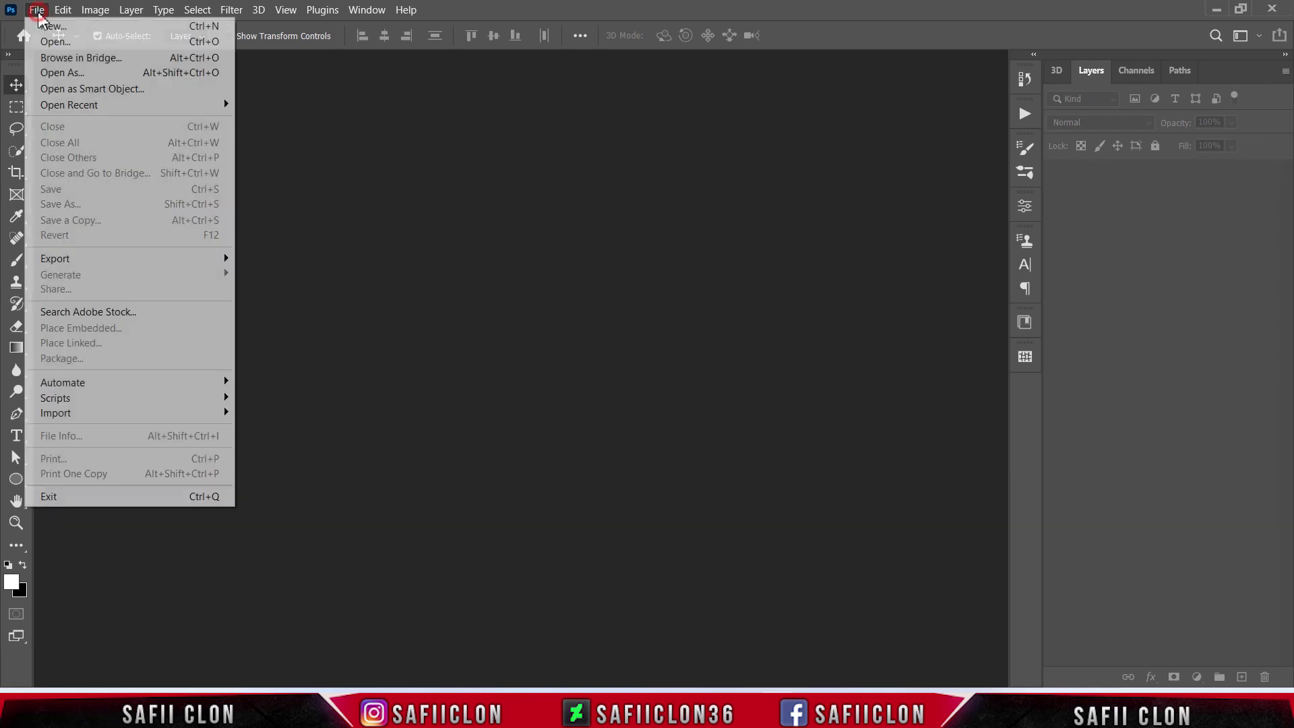
pyautogui.click(64, 28)
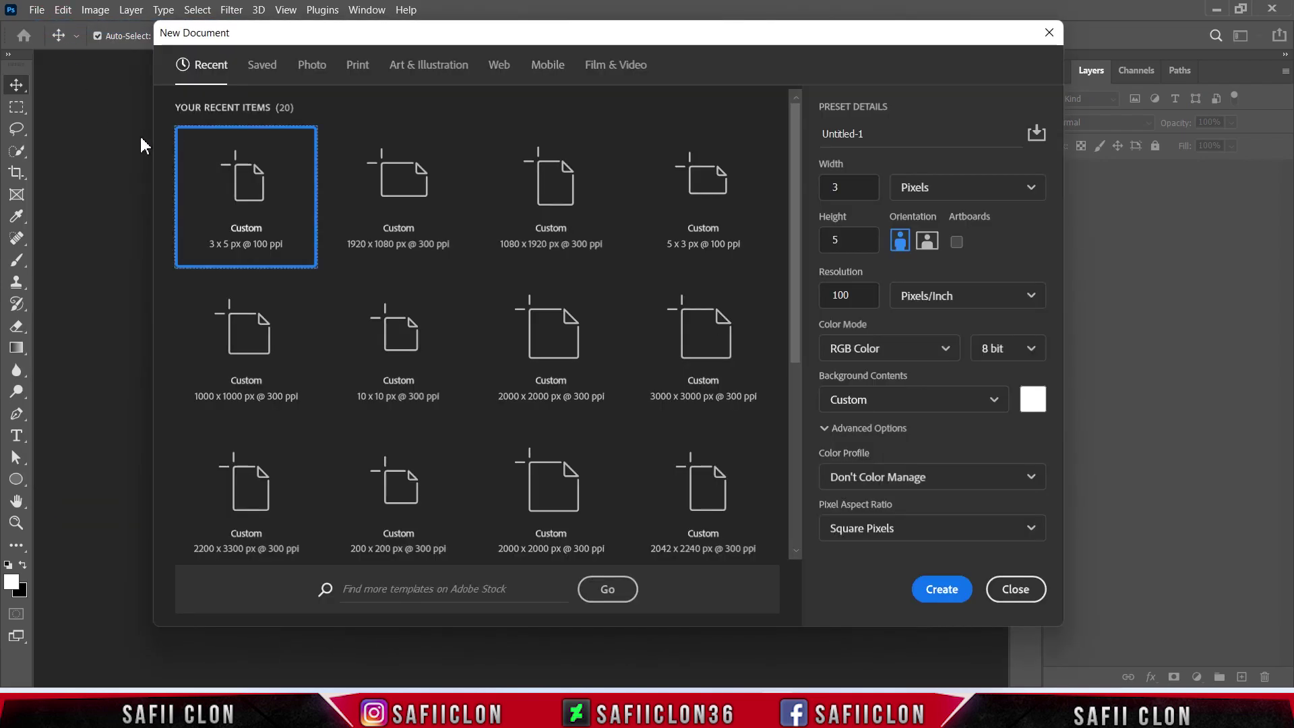
pyautogui.click(985, 191)
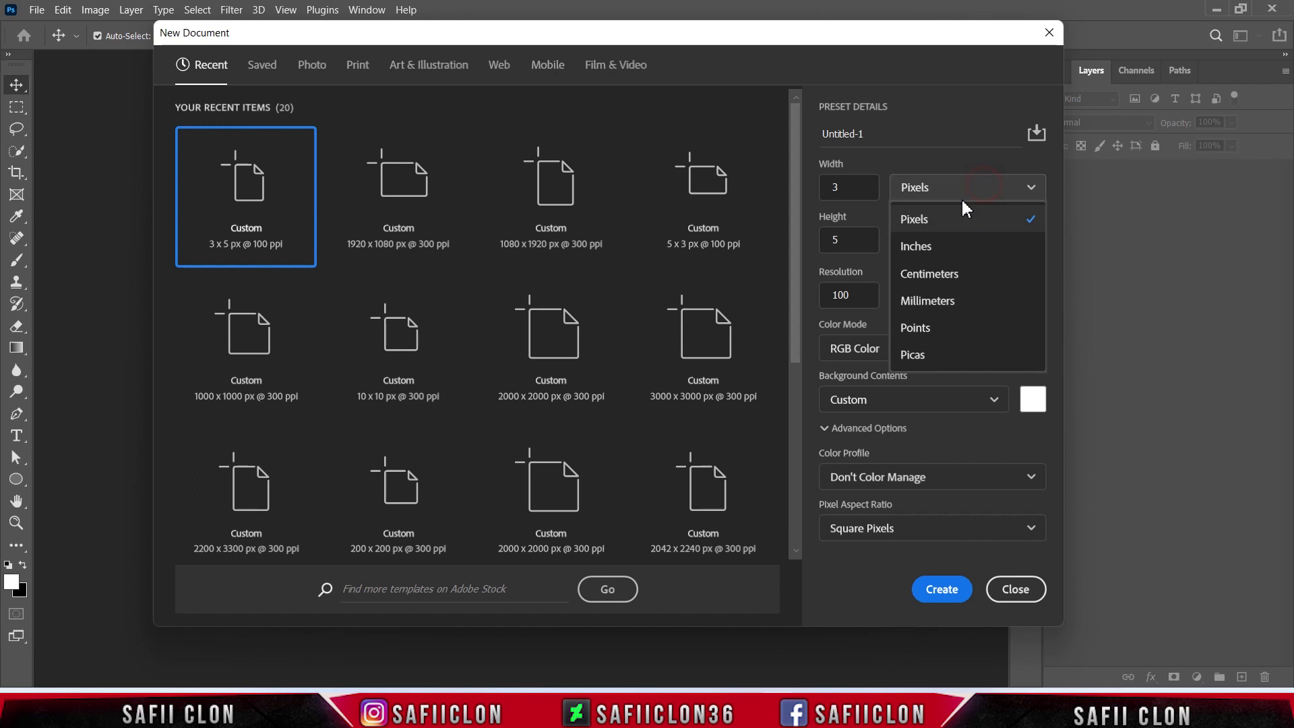
pyautogui.click(931, 222)
pyautogui.moveTo(848, 193); pyautogui.dragTo(824, 187)
pyautogui.write('1080')
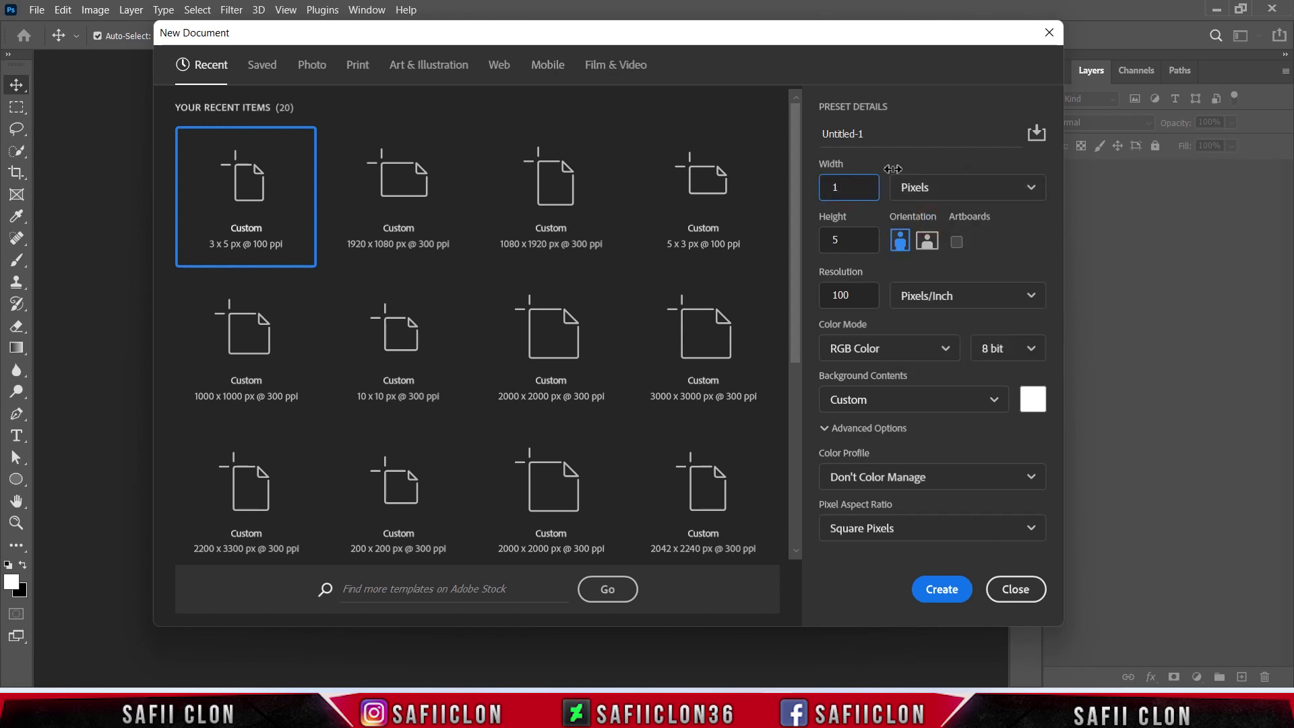
pyautogui.click(852, 244)
pyautogui.write('1920')
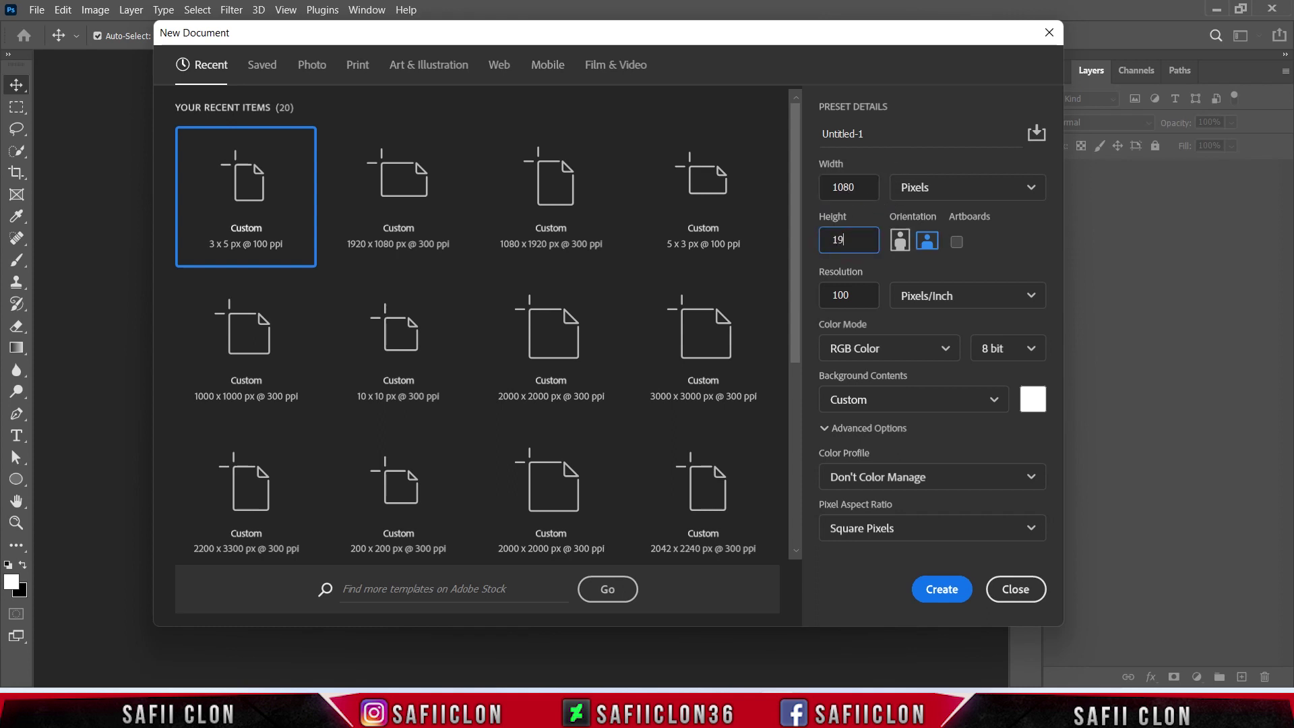
pyautogui.click(949, 301)
pyautogui.click(926, 326)
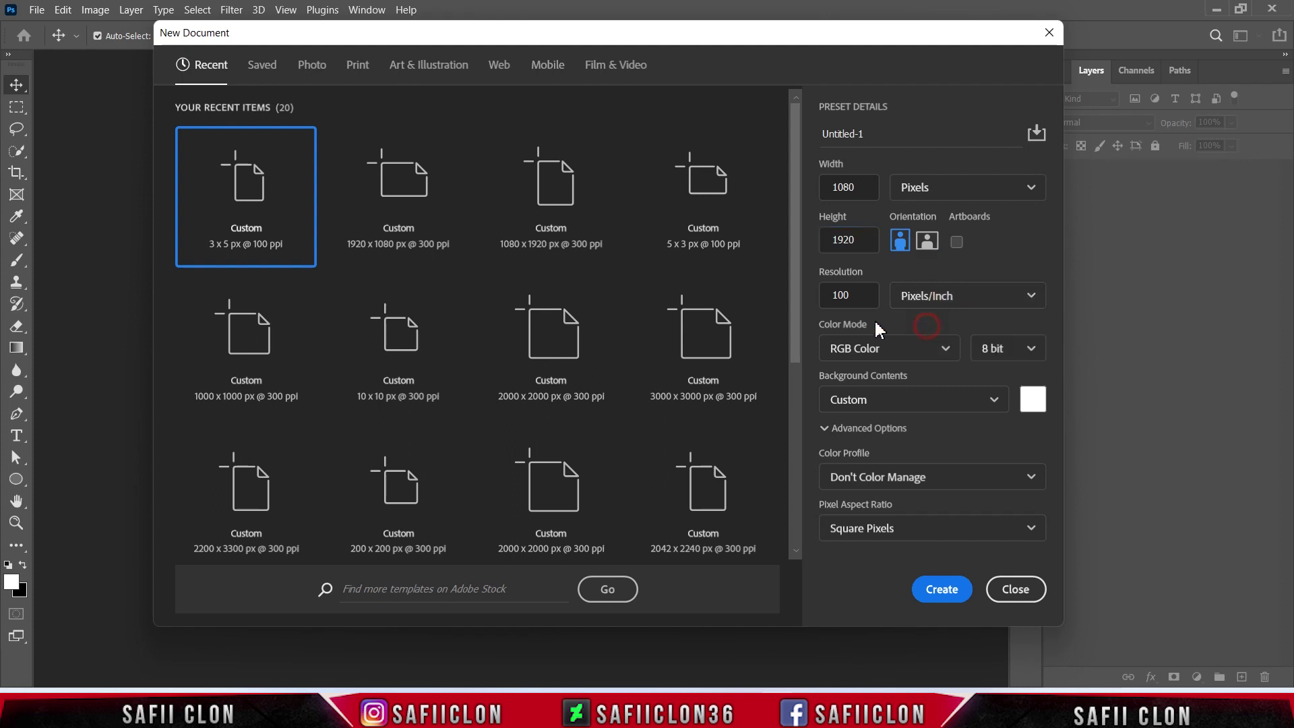
pyautogui.moveTo(855, 296); pyautogui.dragTo(830, 298)
pyautogui.write('300')
pyautogui.click(943, 591)
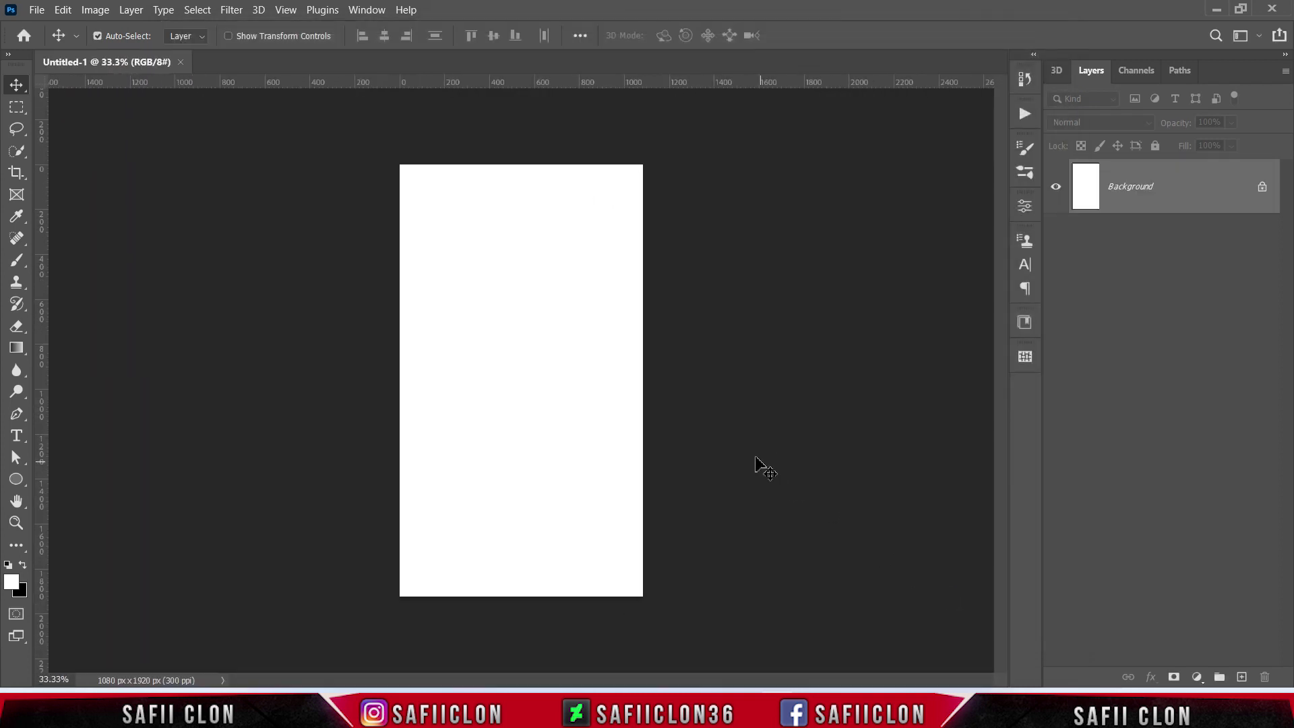
pyautogui.click(37, 14)
# - Create a second tiny document, 3 × 5 px at 100 Pixels/Inch
pyautogui.click(61, 30)
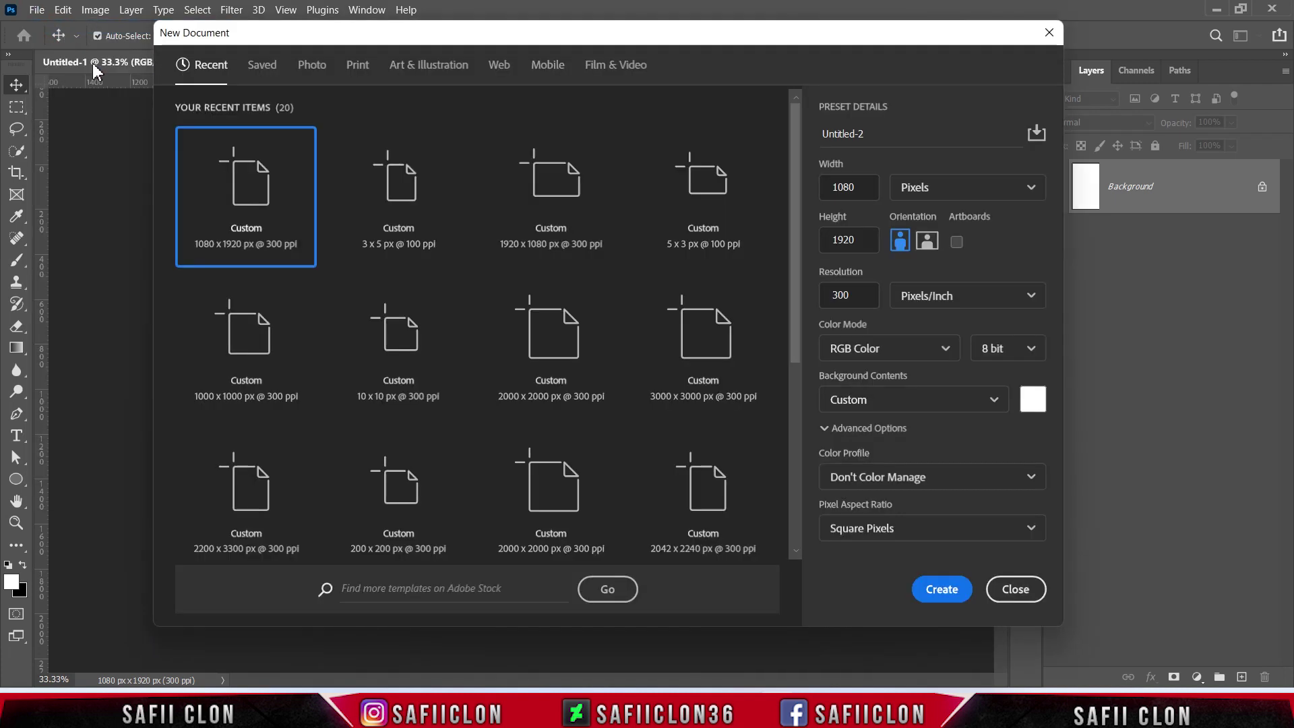
pyautogui.click(962, 190)
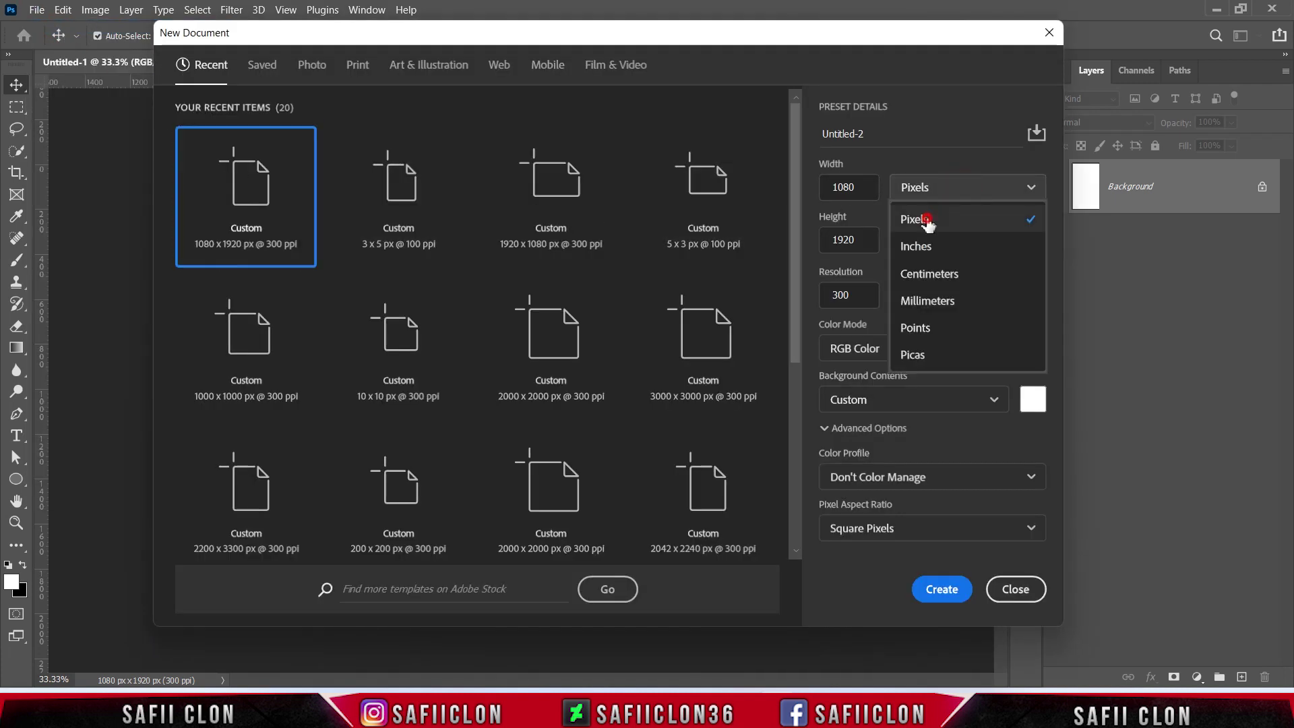
pyautogui.click(927, 221)
pyautogui.moveTo(857, 186); pyautogui.dragTo(828, 186)
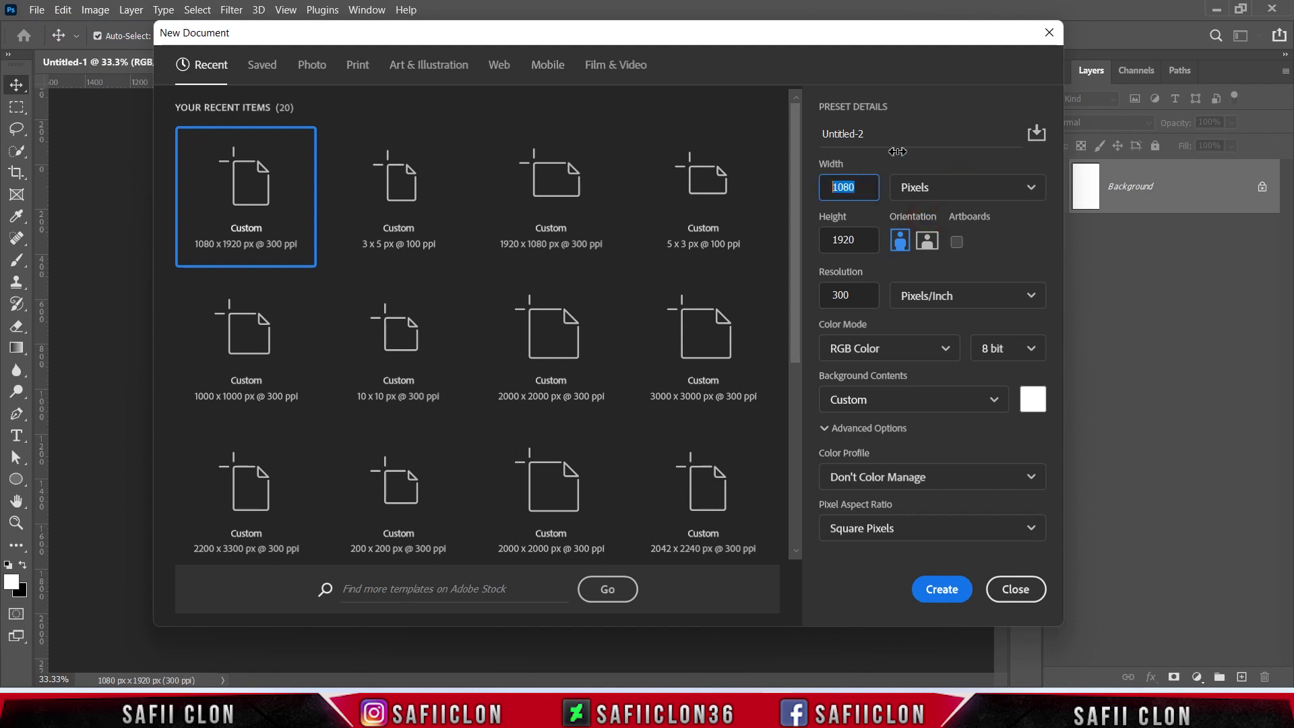
pyautogui.write('3')
pyautogui.moveTo(863, 242); pyautogui.dragTo(824, 240)
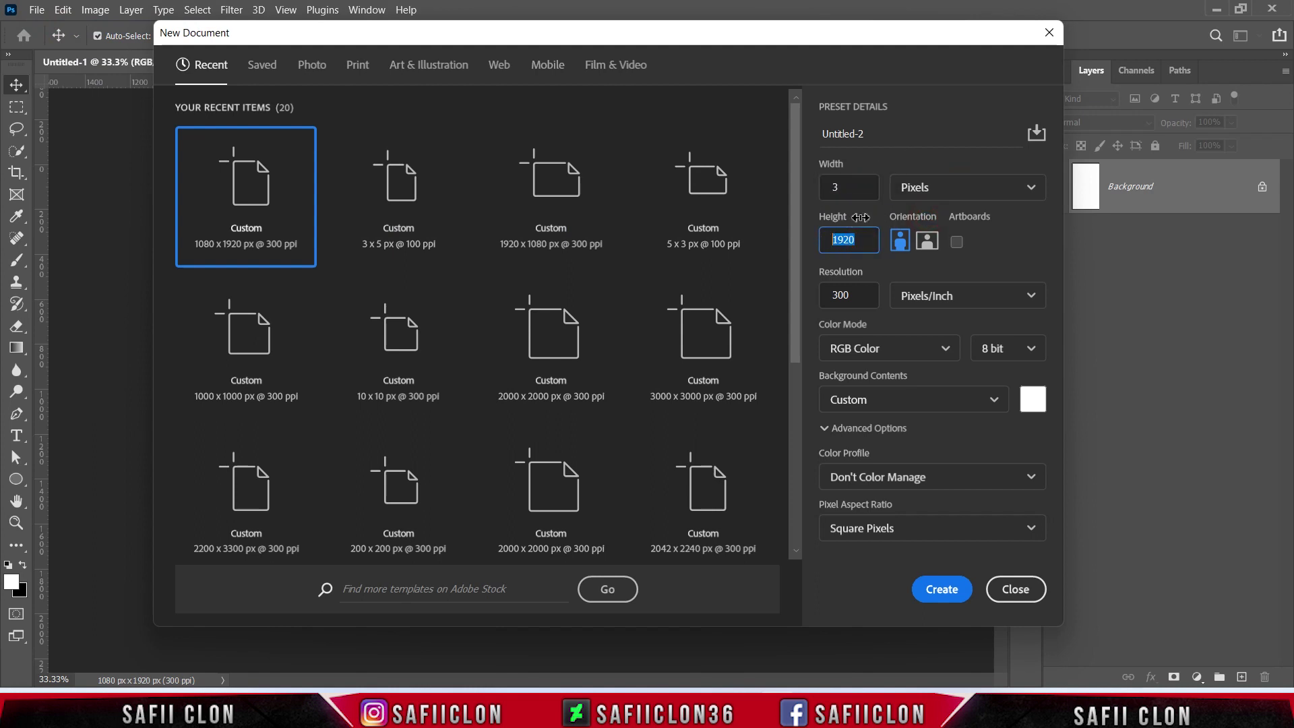
pyautogui.write('4')
pyautogui.click(910, 295)
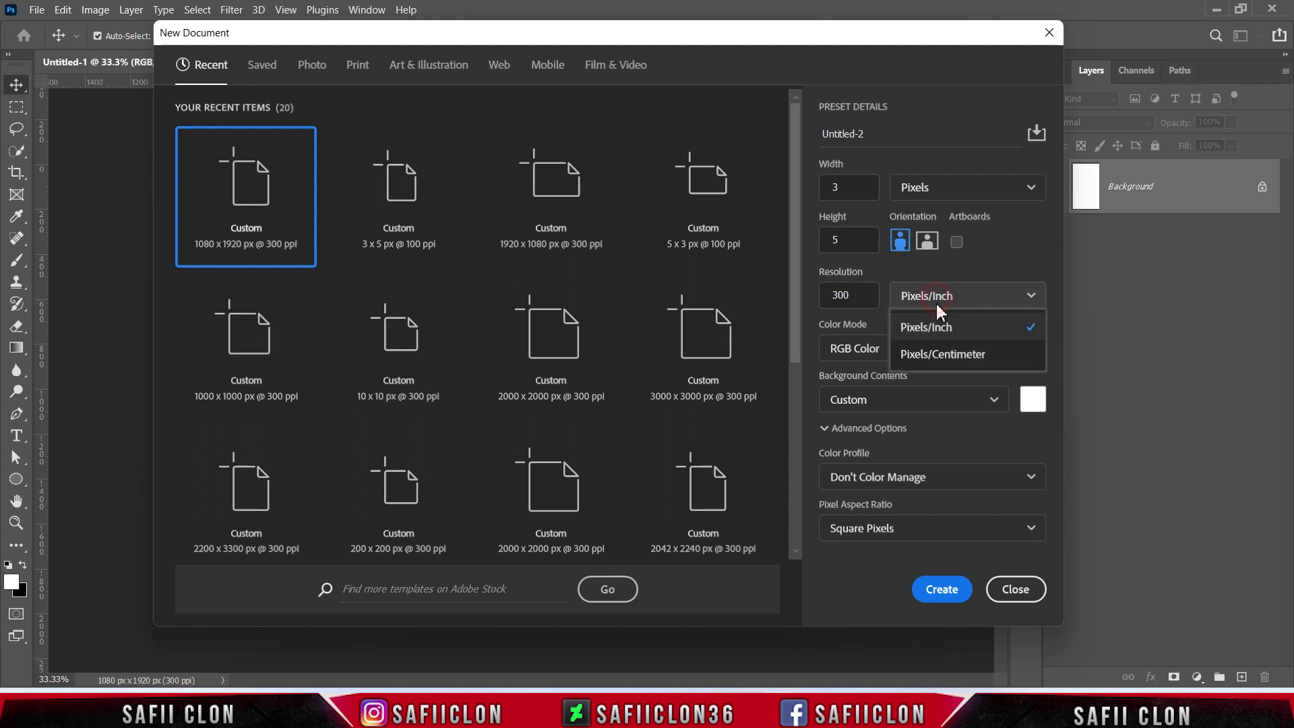
pyautogui.click(926, 326)
pyautogui.moveTo(855, 292); pyautogui.dragTo(832, 295)
pyautogui.write('100')
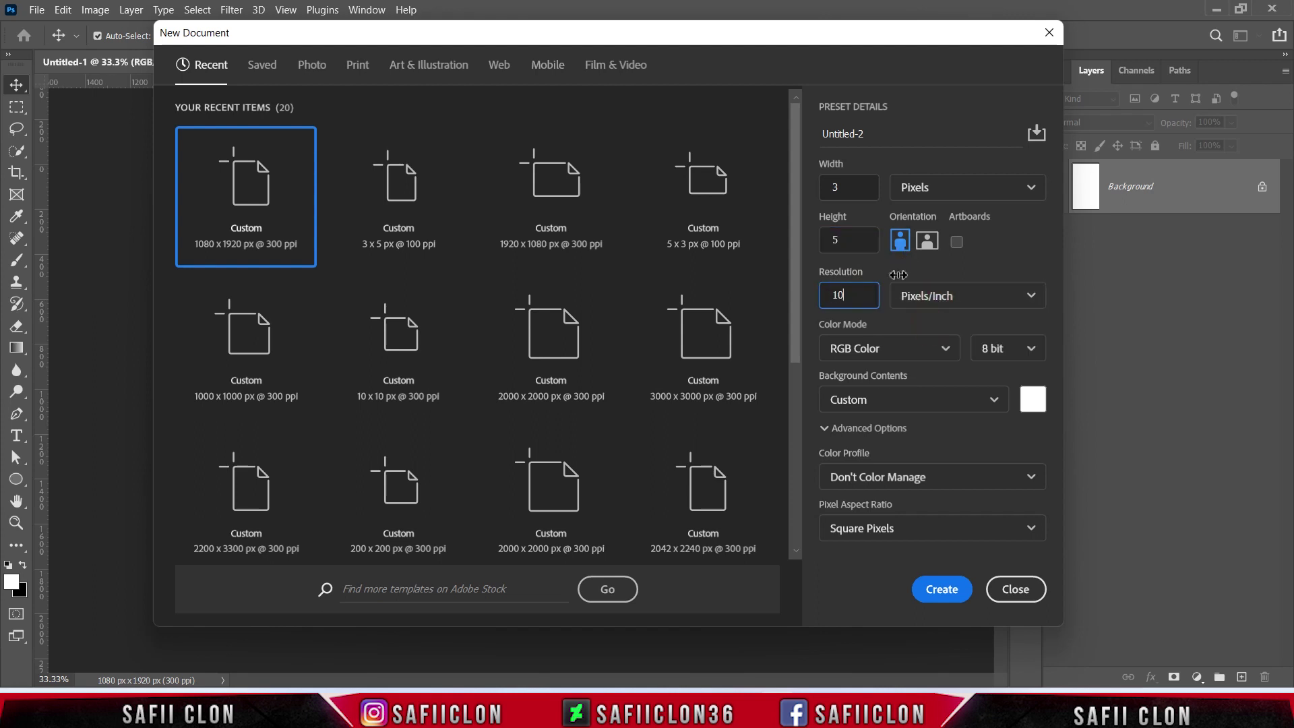
pyautogui.click(954, 591)
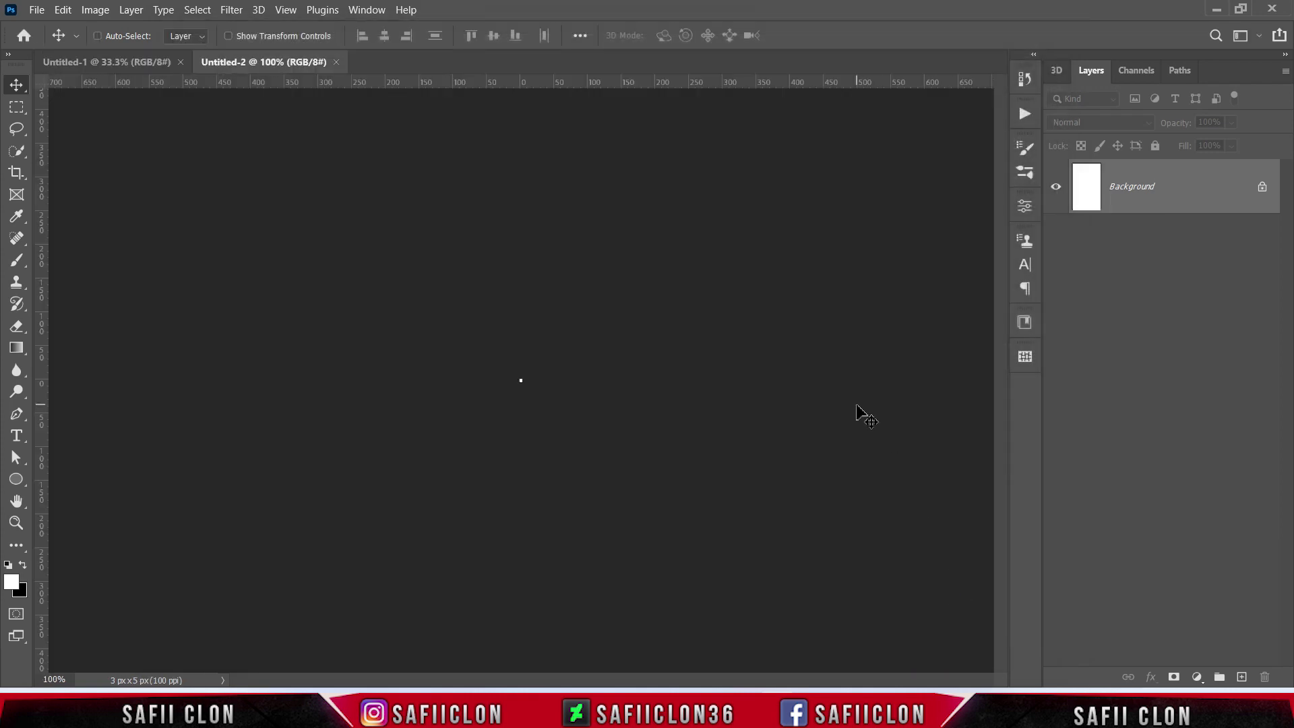
# - Zoom in, add an empty Layer 1 and hide the Background layer
pyautogui.hotkey('ctrl', '0')
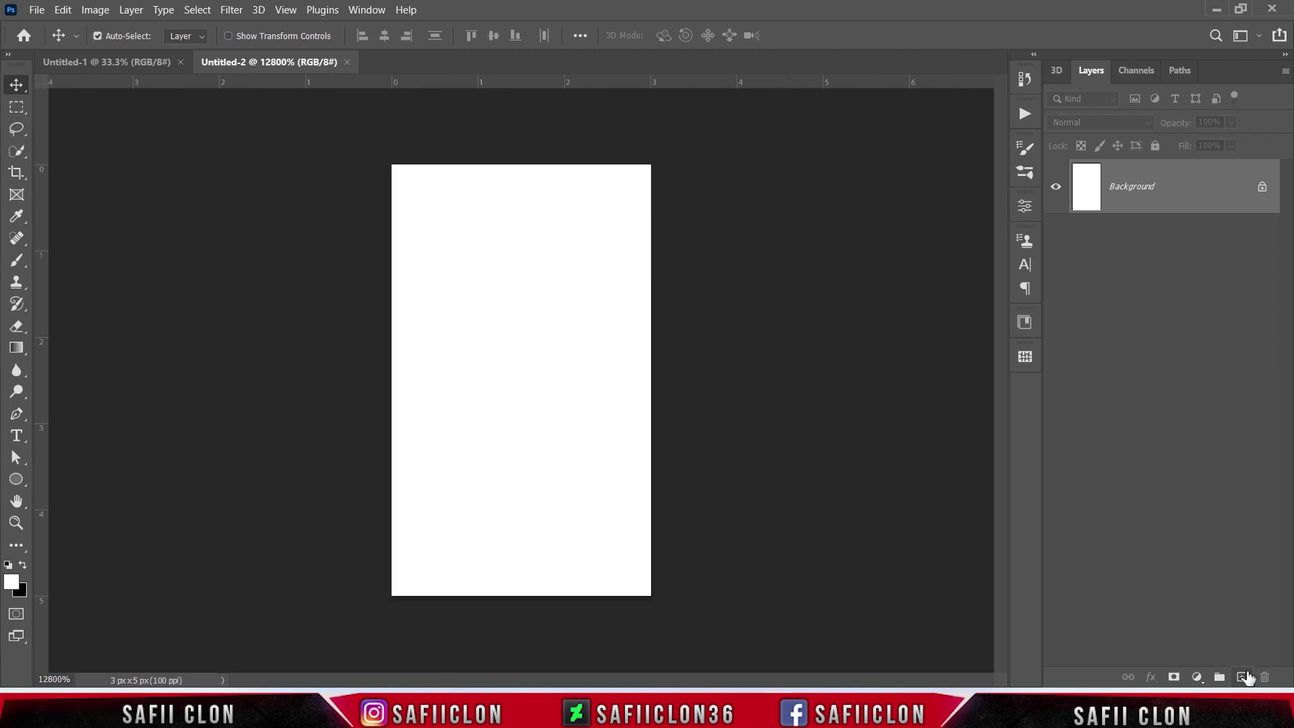
pyautogui.click(1244, 676)
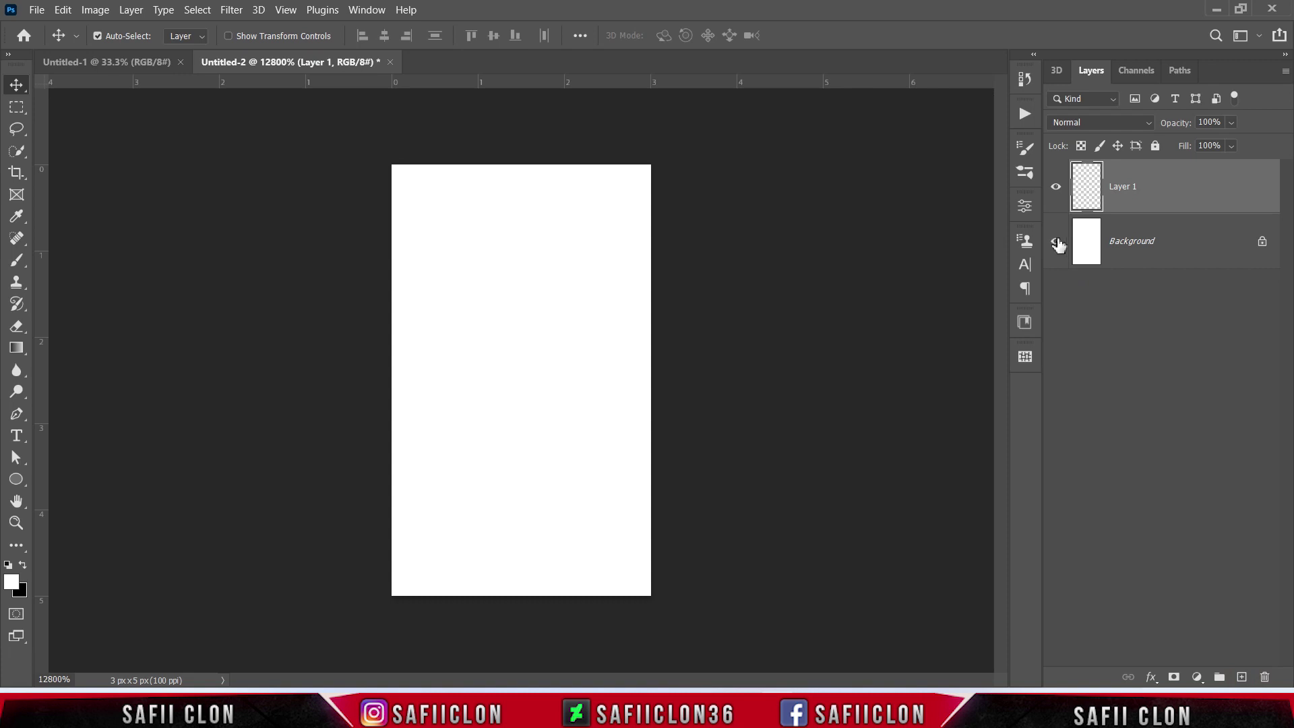
pyautogui.click(1056, 241)
pyautogui.click(1190, 193)
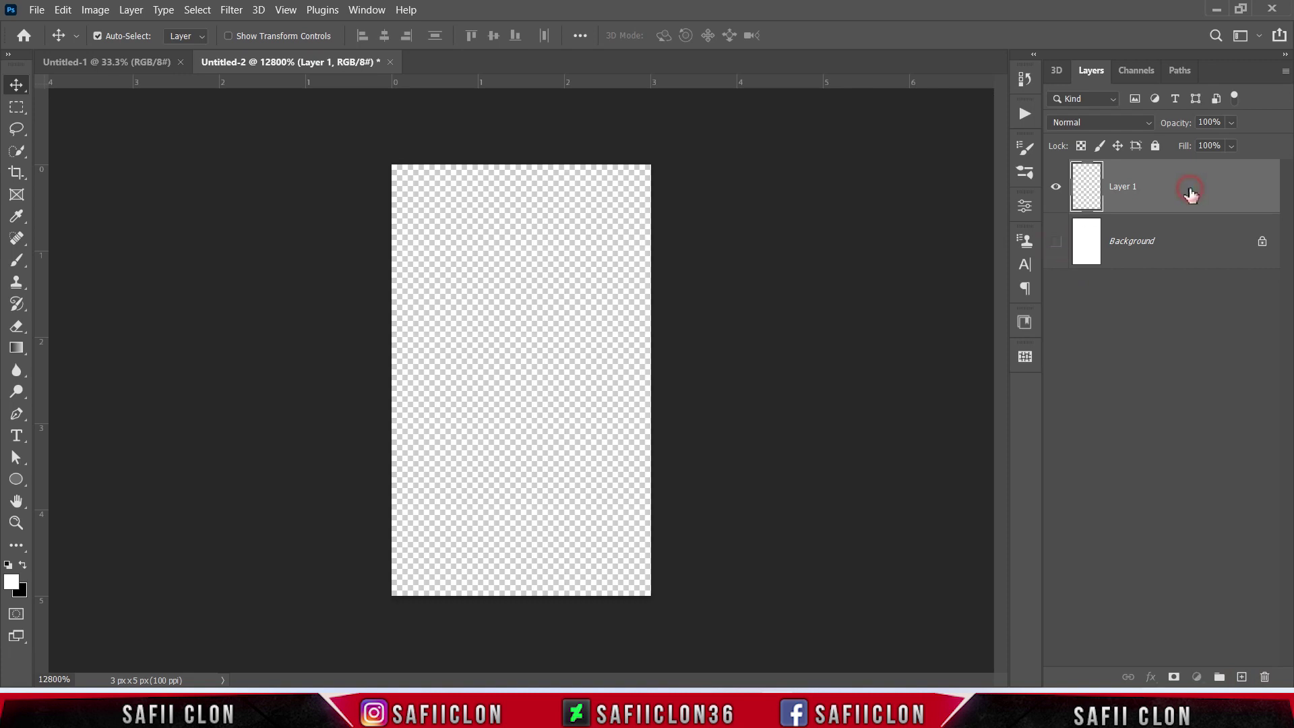
# - Set up the Brush Tool with a Hard Round tip at 100% opacity
pyautogui.click(16, 260)
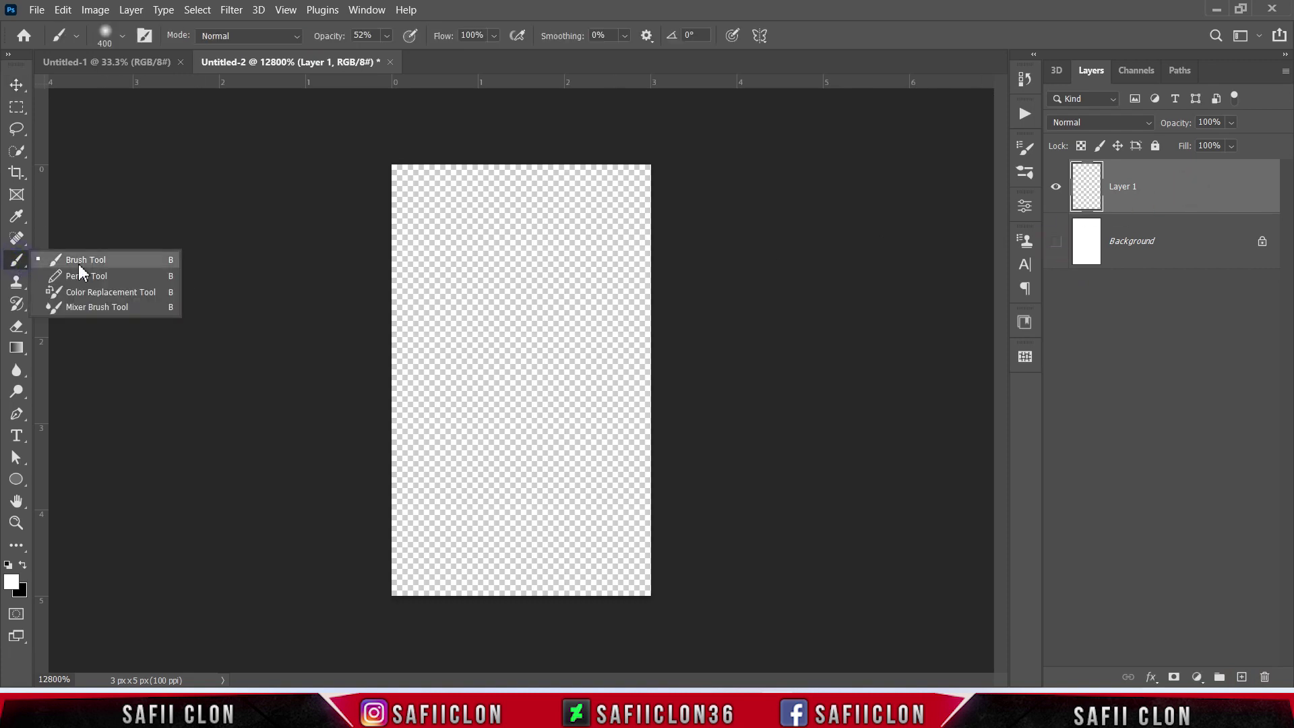
pyautogui.click(91, 261)
pyautogui.click(123, 38)
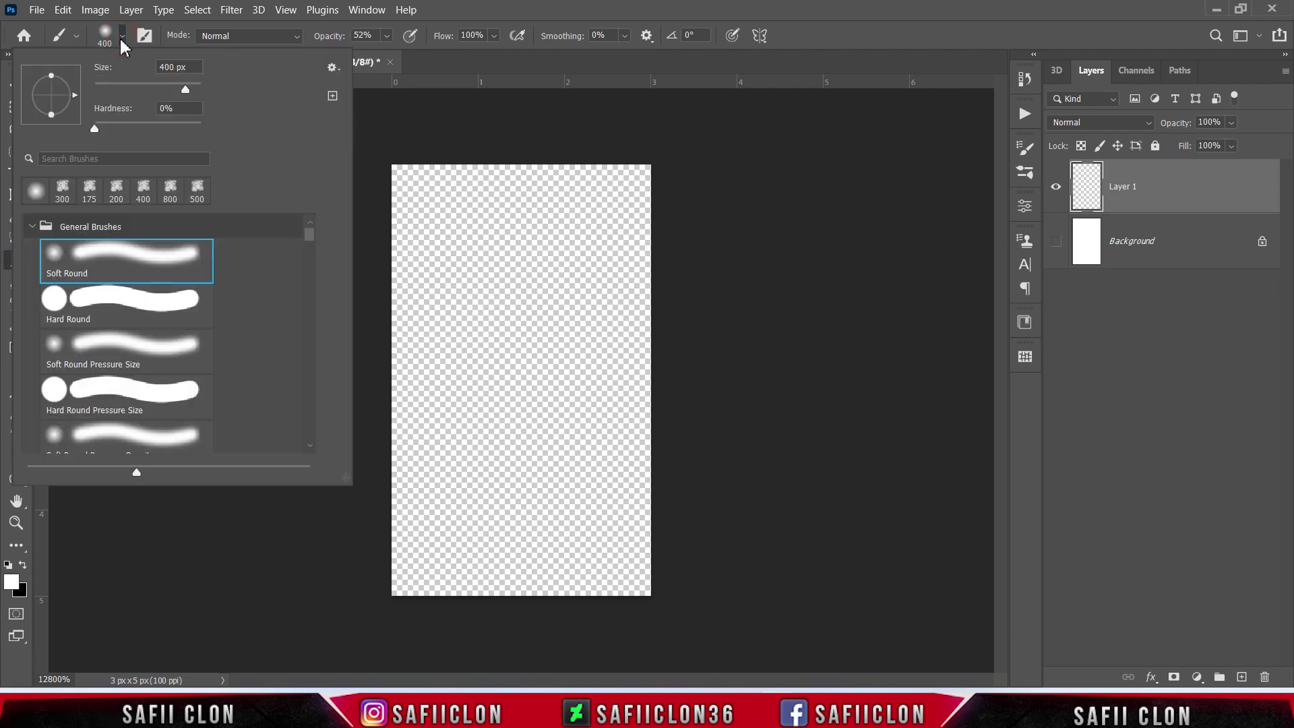
pyautogui.click(118, 319)
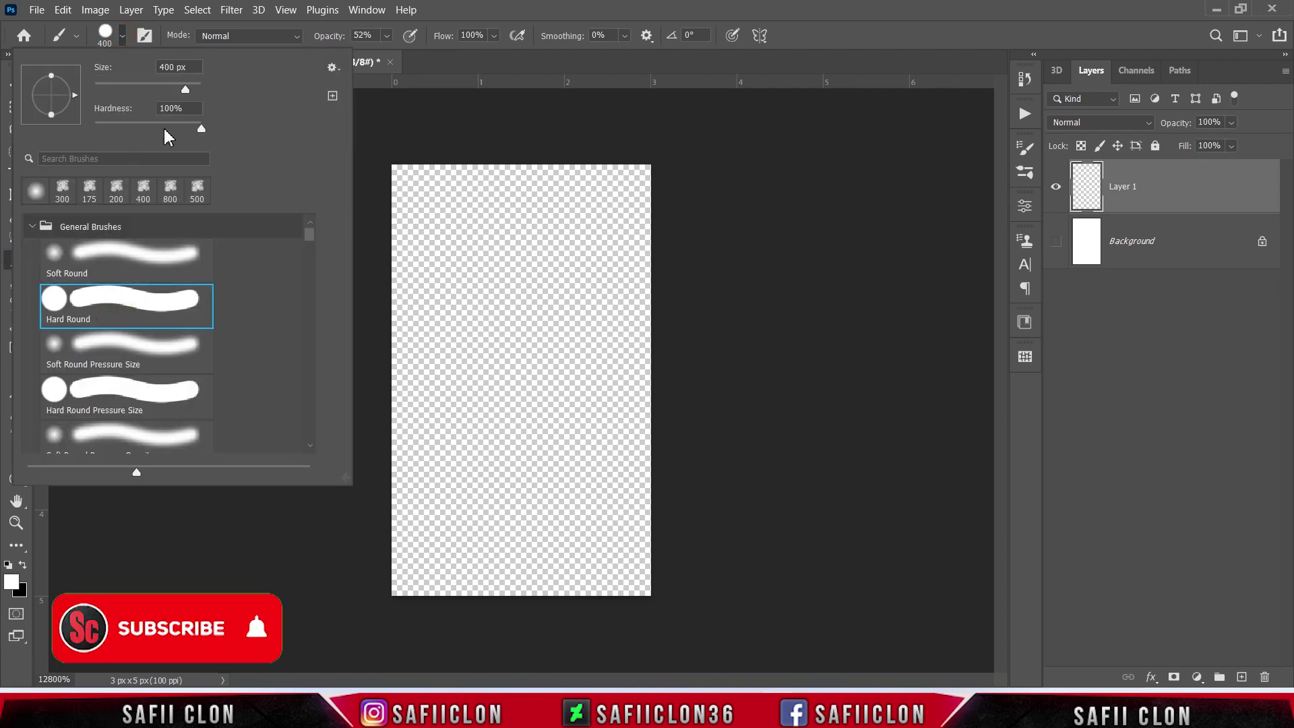
pyautogui.moveTo(184, 89); pyautogui.dragTo(86, 90)
pyautogui.click(122, 37)
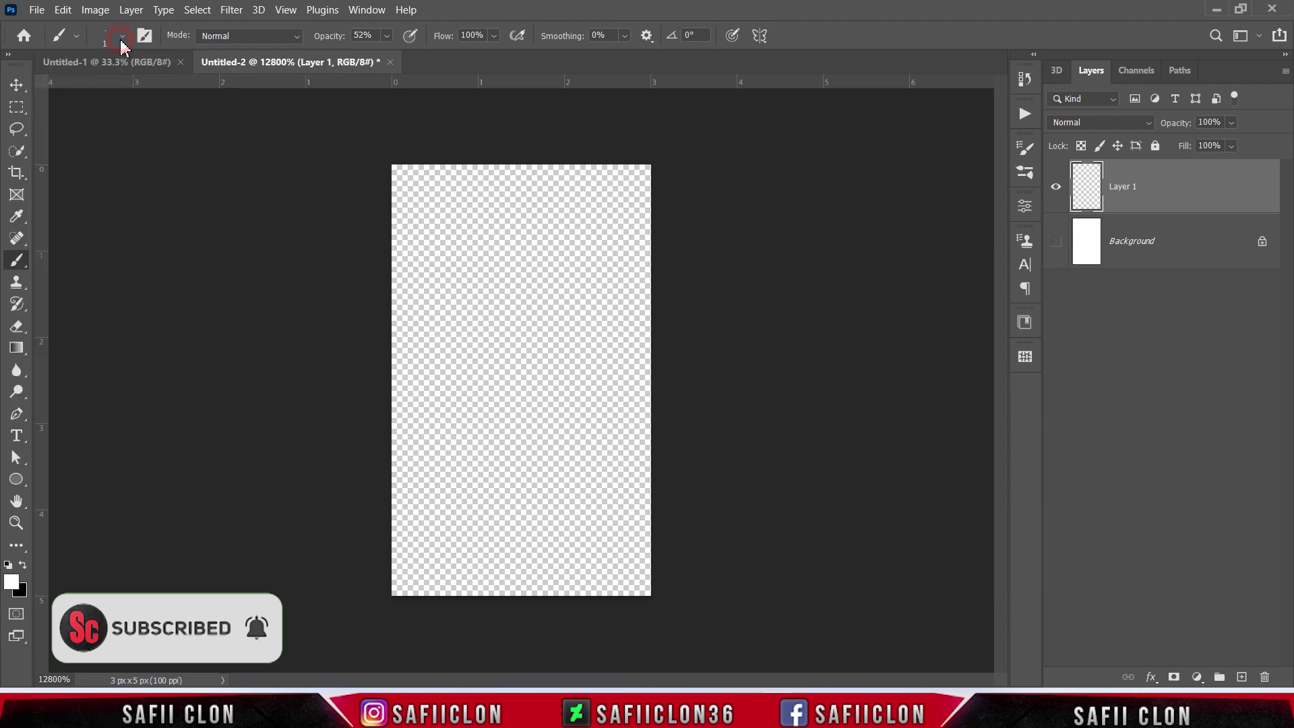
pyautogui.click(387, 36)
pyautogui.moveTo(423, 64); pyautogui.dragTo(448, 64)
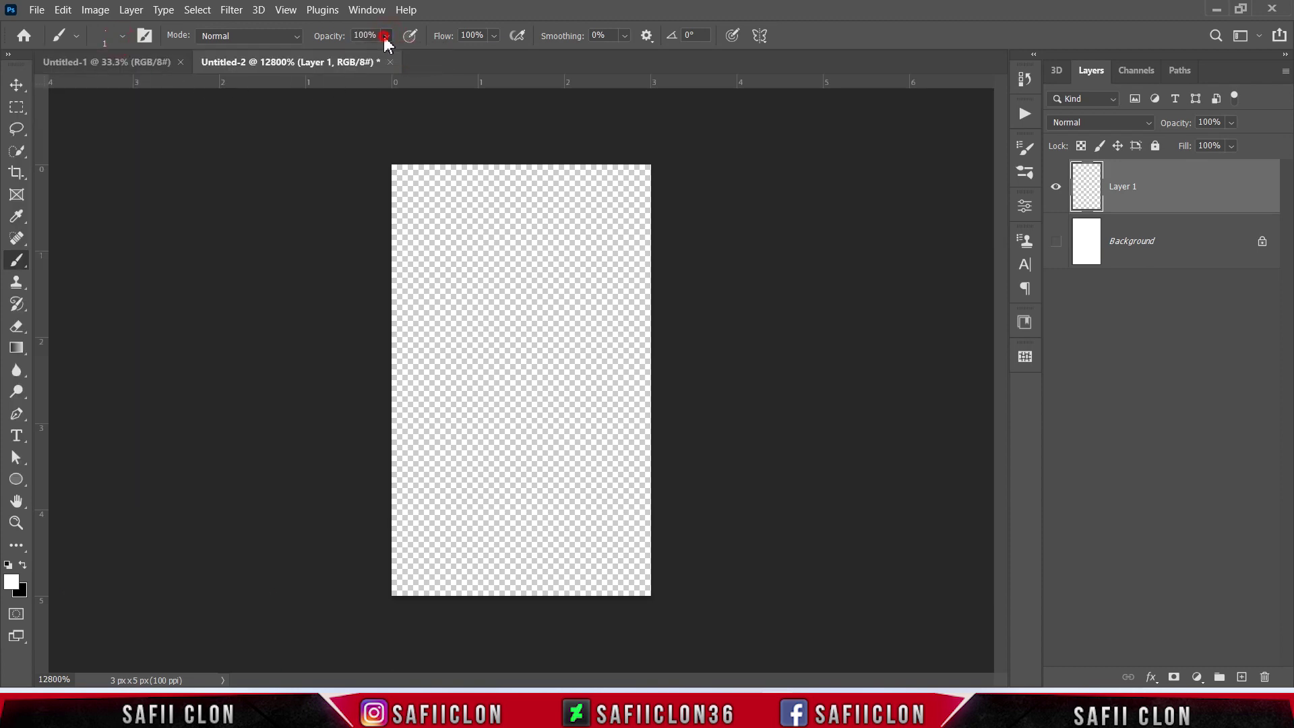
# - Set the foreground to black and paint the left pixel column of Layer 1 black
pyautogui.click(12, 584)
pyautogui.moveTo(820, 338); pyautogui.dragTo(740, 448)
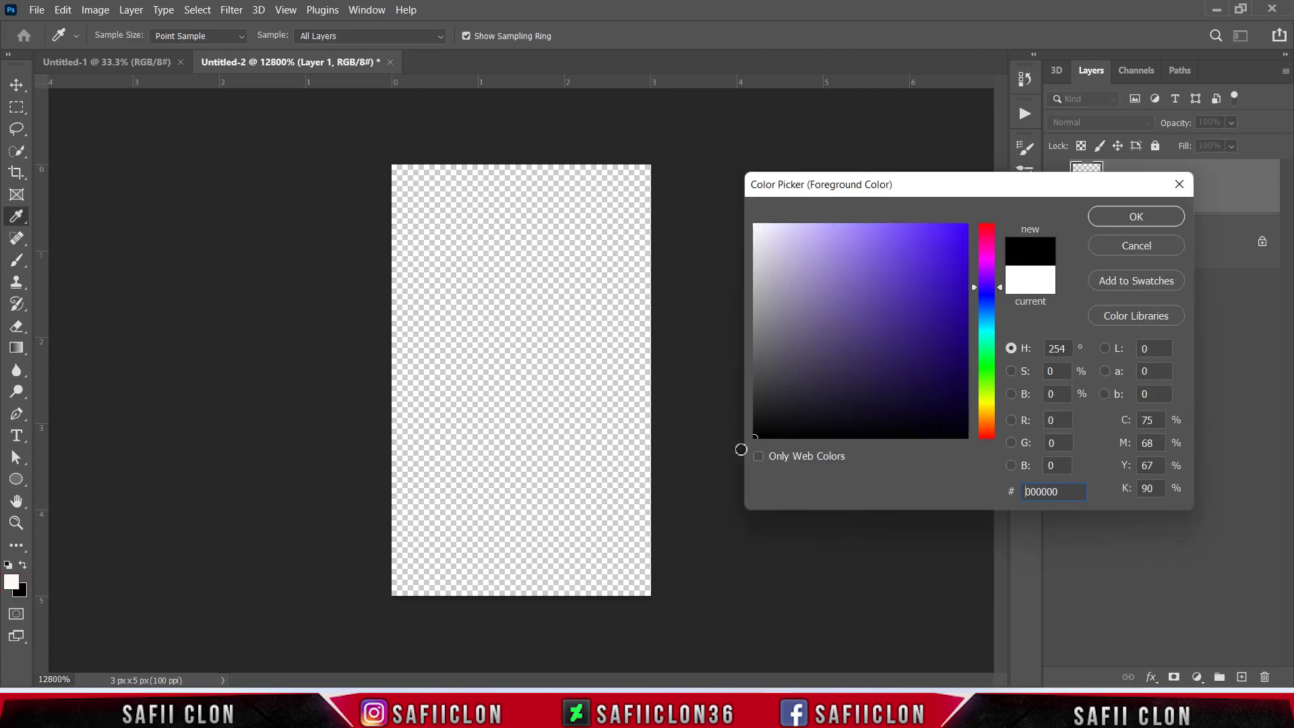
pyautogui.click(1119, 216)
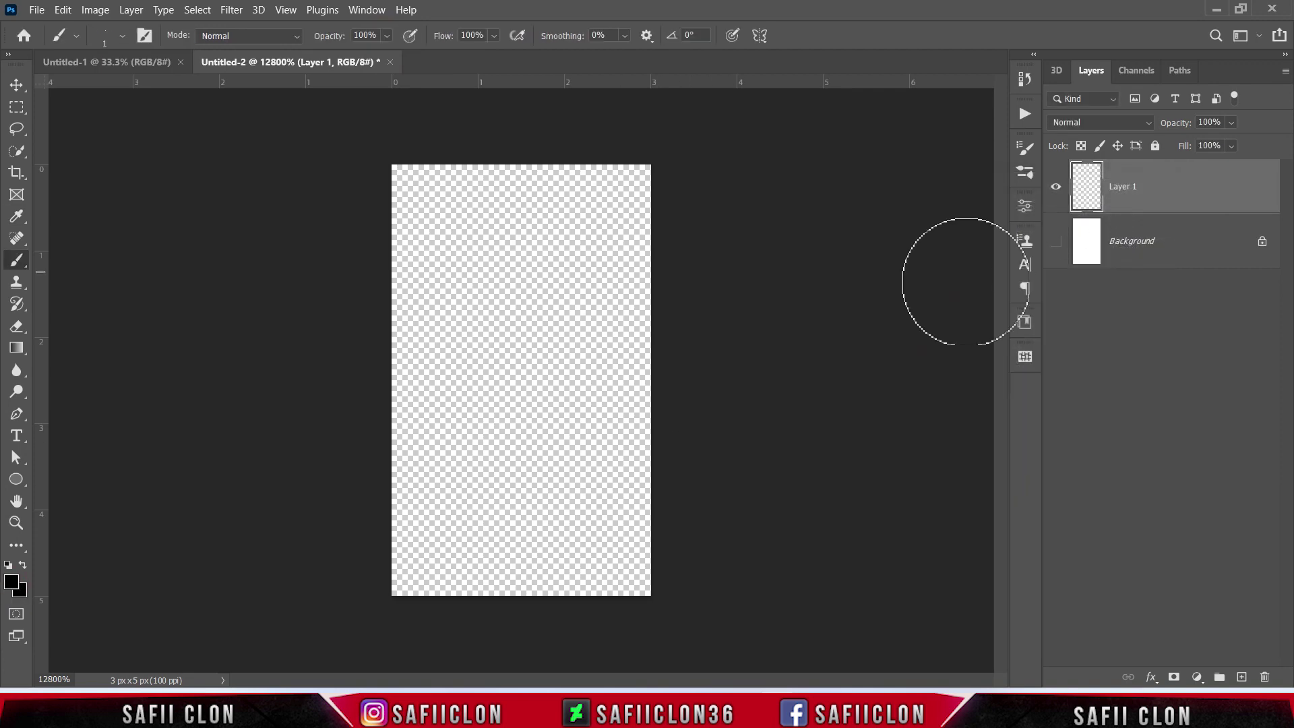
pyautogui.moveTo(447, 275)
pyautogui.mouseDown()
pyautogui.moveTo(367, 260)
pyautogui.moveTo(384, 246)
pyautogui.moveTo(370, 507)
pyautogui.moveTo(375, 184)
pyautogui.moveTo(387, 268)
pyautogui.moveTo(369, 566)
pyautogui.mouseUp()
pyautogui.click(394, 560)
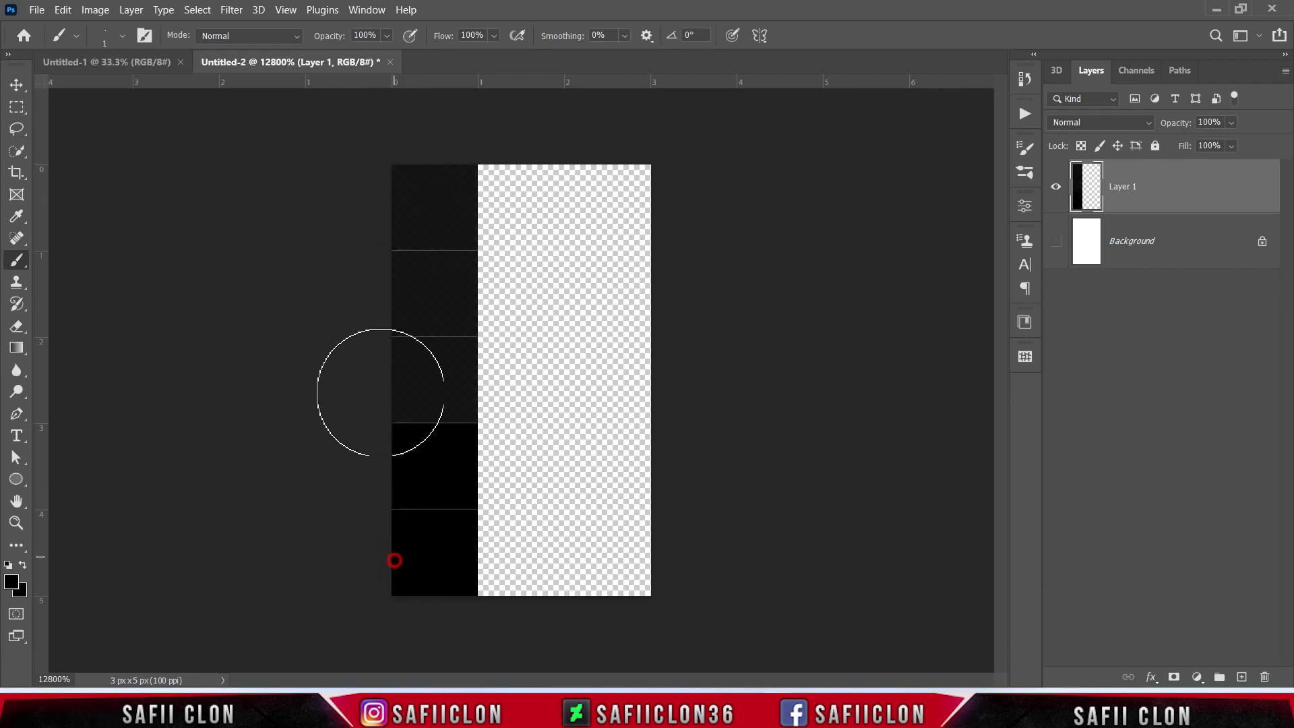
pyautogui.moveTo(380, 392)
pyautogui.mouseDown()
pyautogui.moveTo(402, 384)
pyautogui.moveTo(413, 208)
pyautogui.mouseUp()
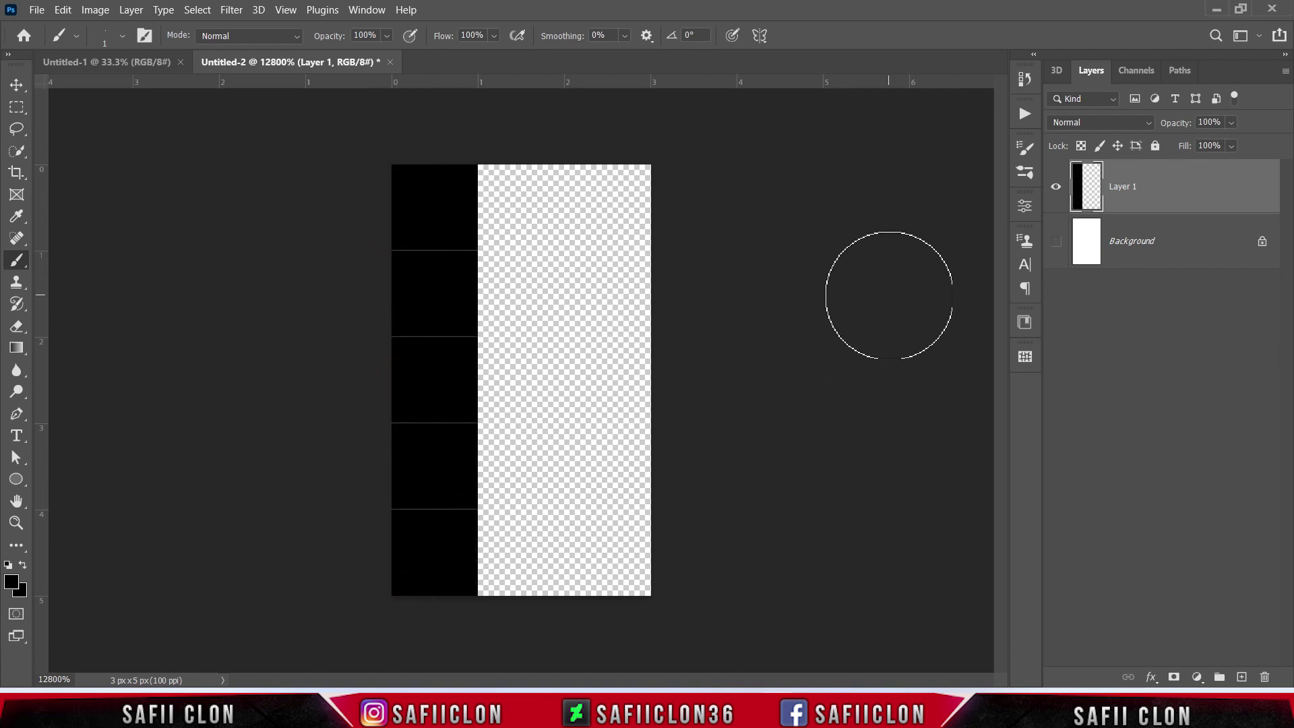
pyautogui.click(1055, 187)
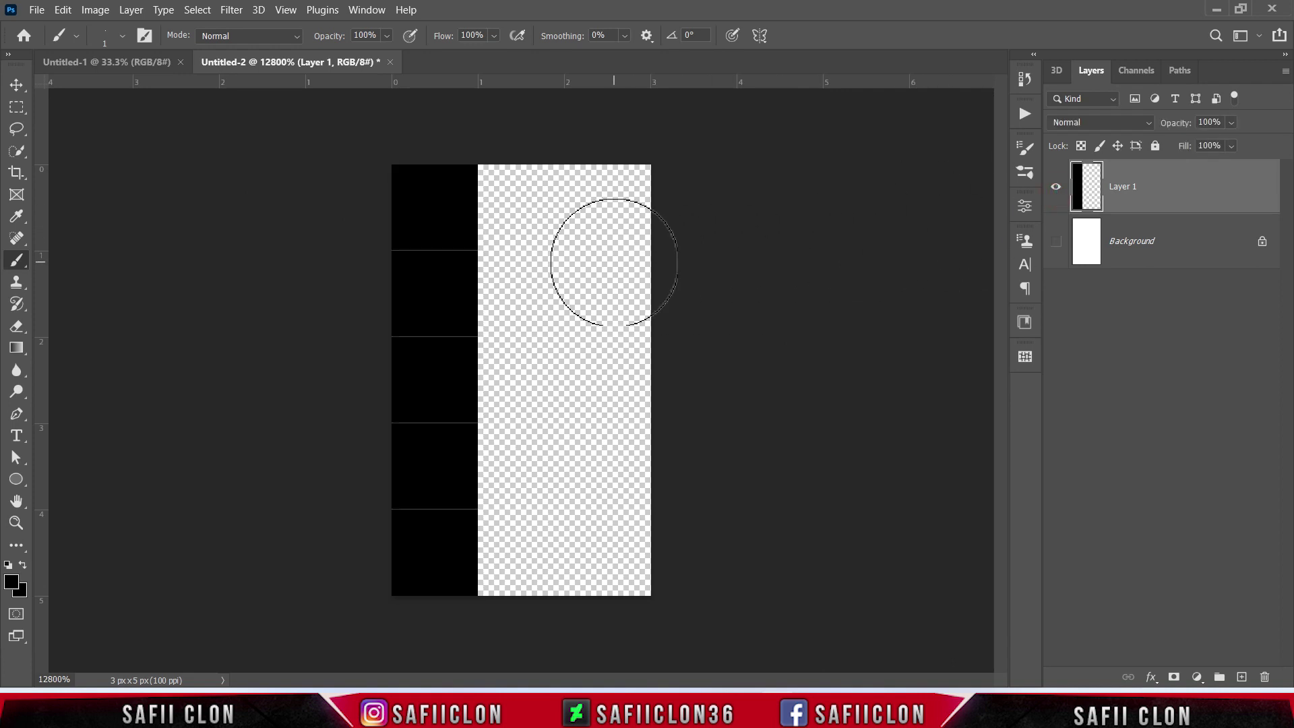
# - Define the stripe tile as pattern 'Pattern 3' and return to Untitled-1
pyautogui.click(62, 9)
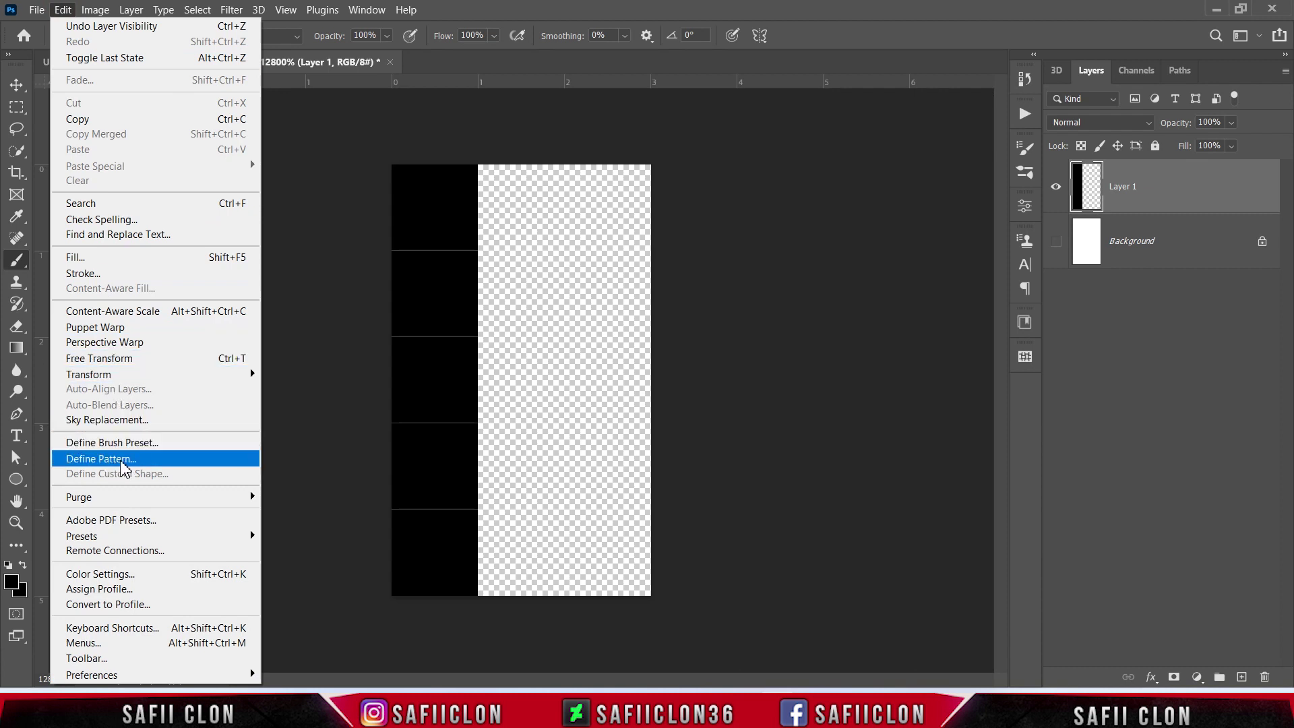
pyautogui.click(101, 459)
pyautogui.moveTo(609, 230); pyautogui.dragTo(547, 236)
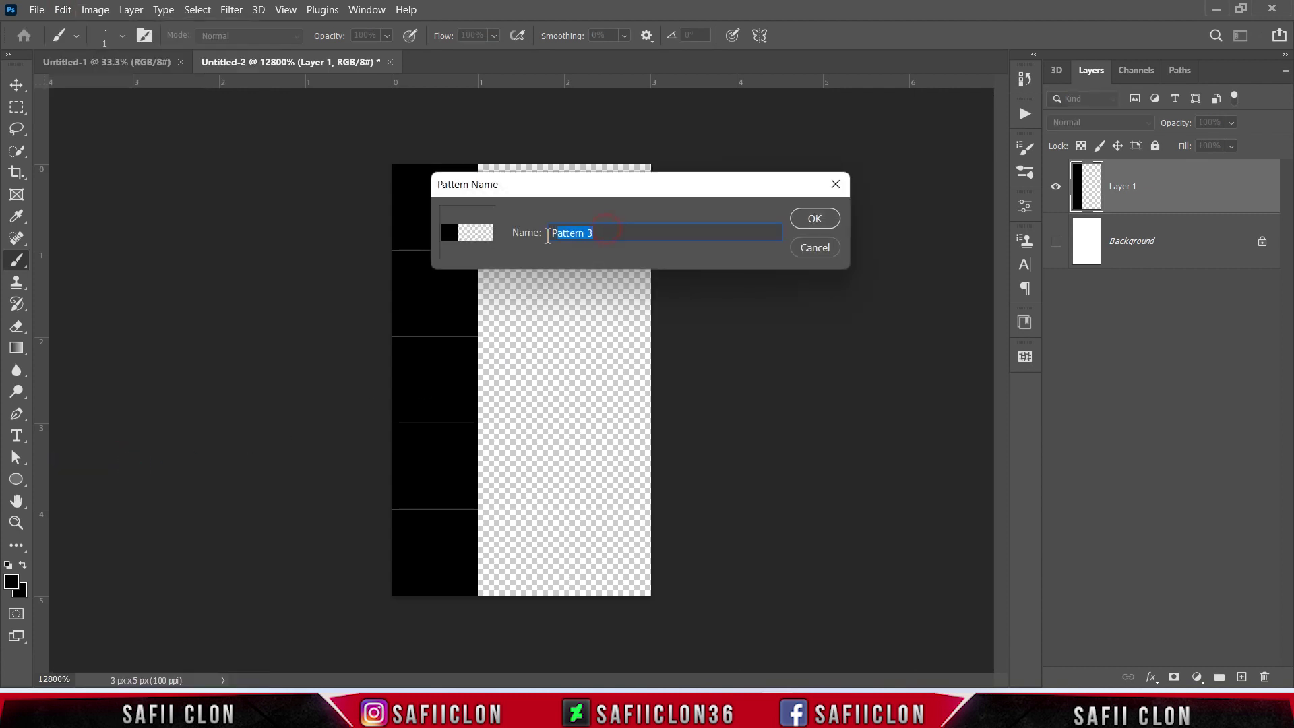
pyautogui.click(815, 220)
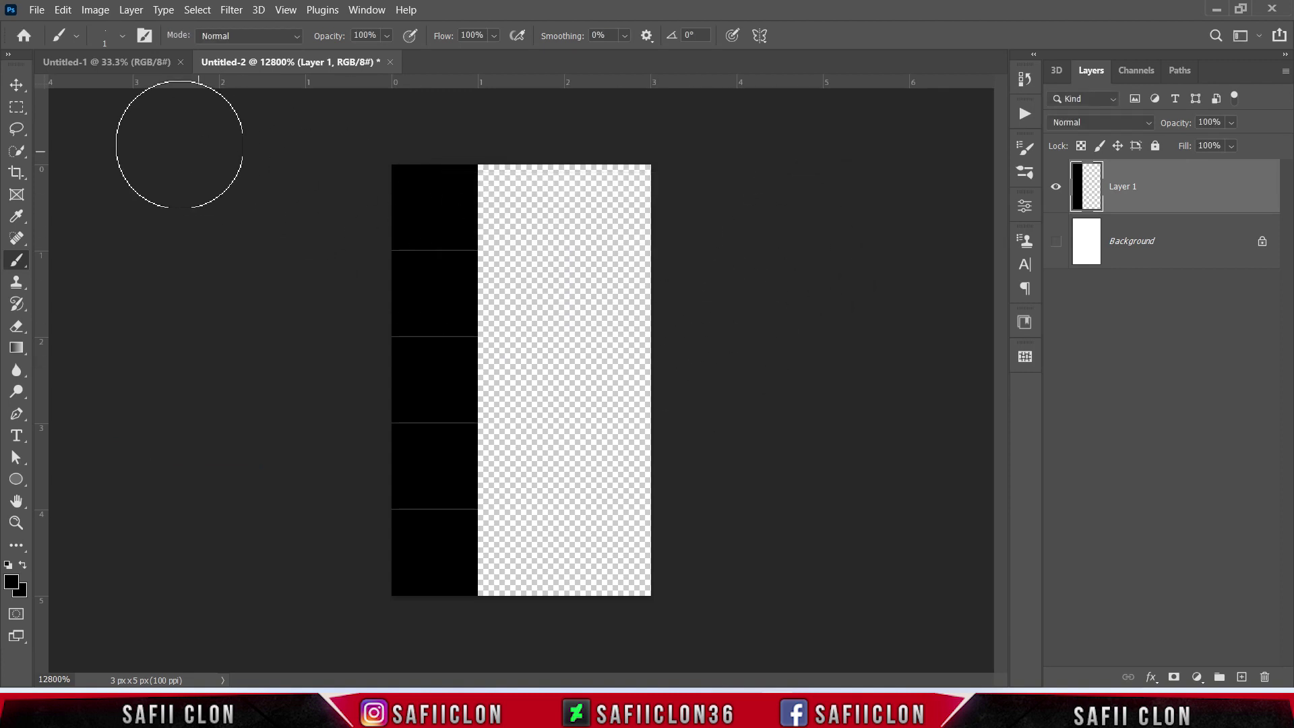
pyautogui.click(94, 63)
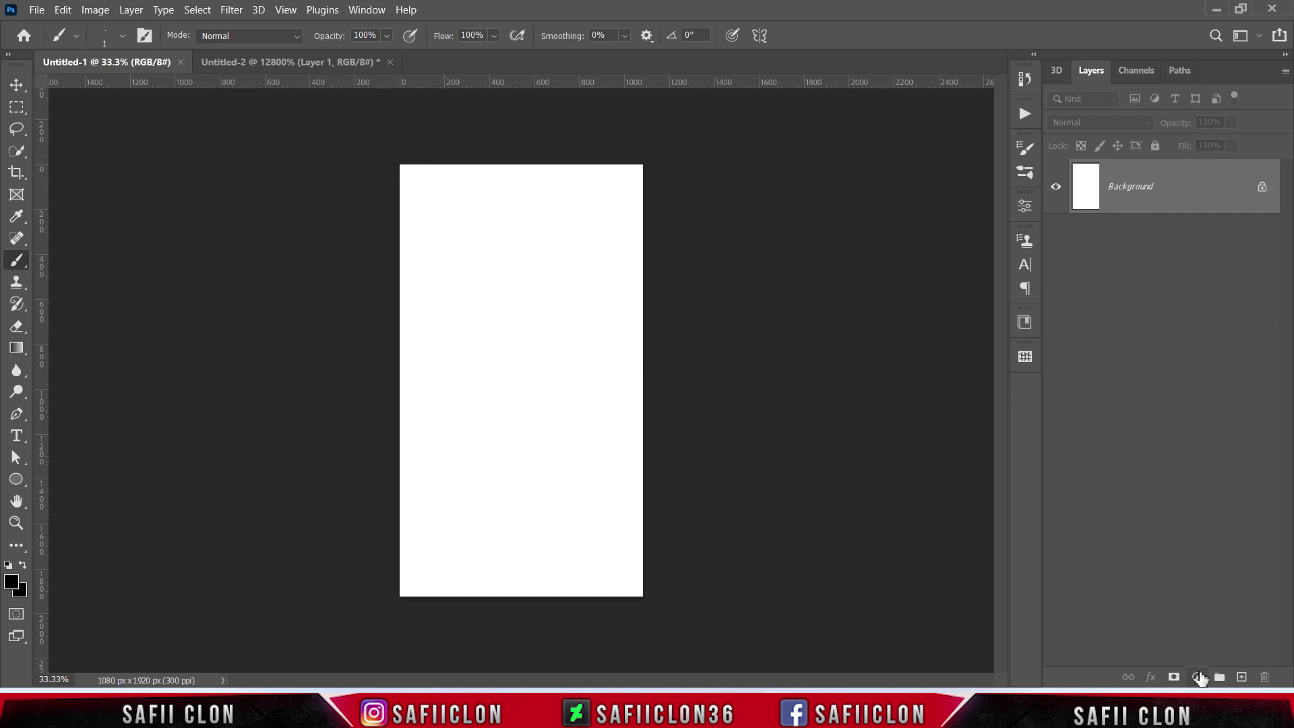
# - Fill Untitled-1 with a Pattern Fill layer using the stripe swatch at 1000% scale
pyautogui.click(1197, 678)
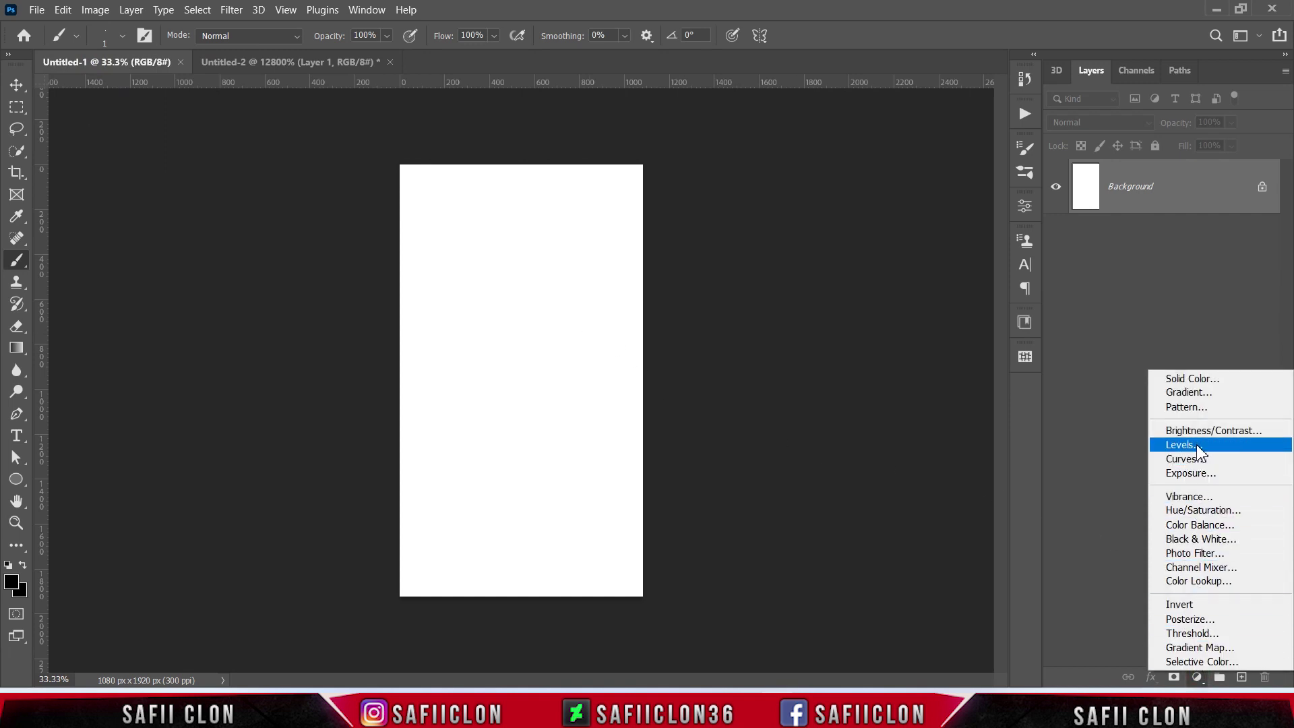
pyautogui.click(1193, 408)
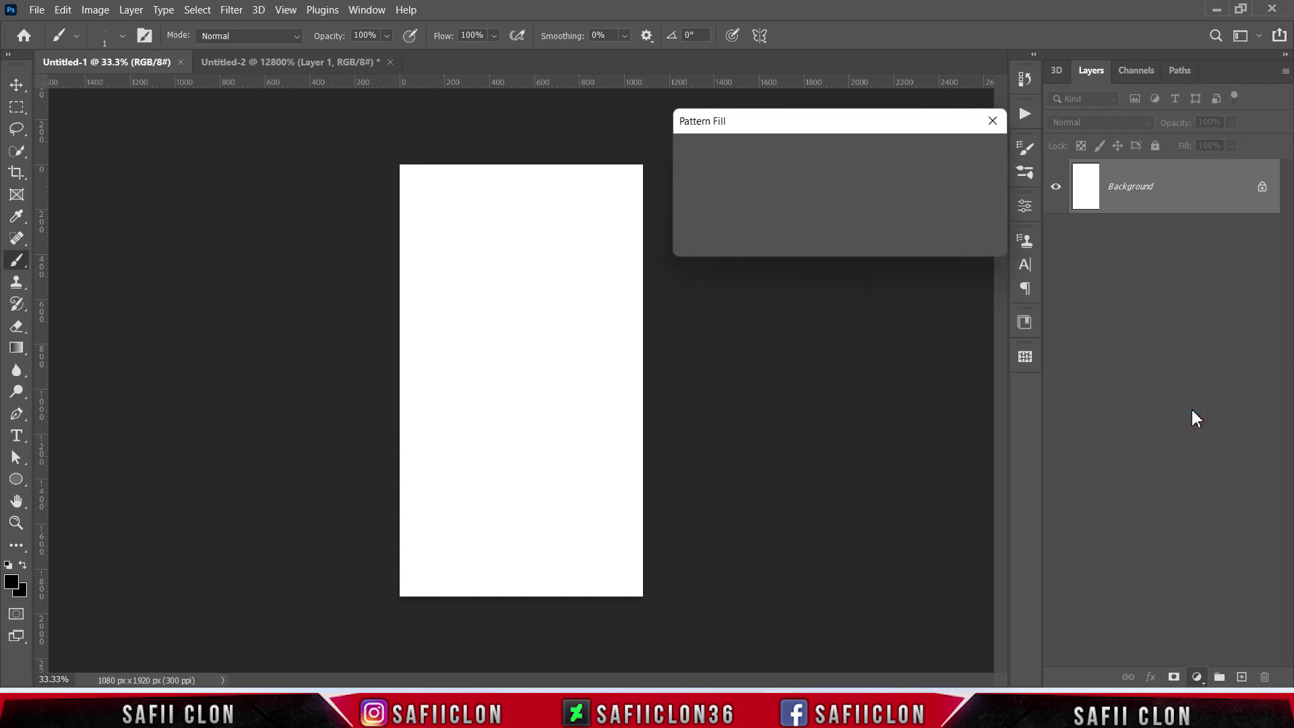
pyautogui.click(741, 171)
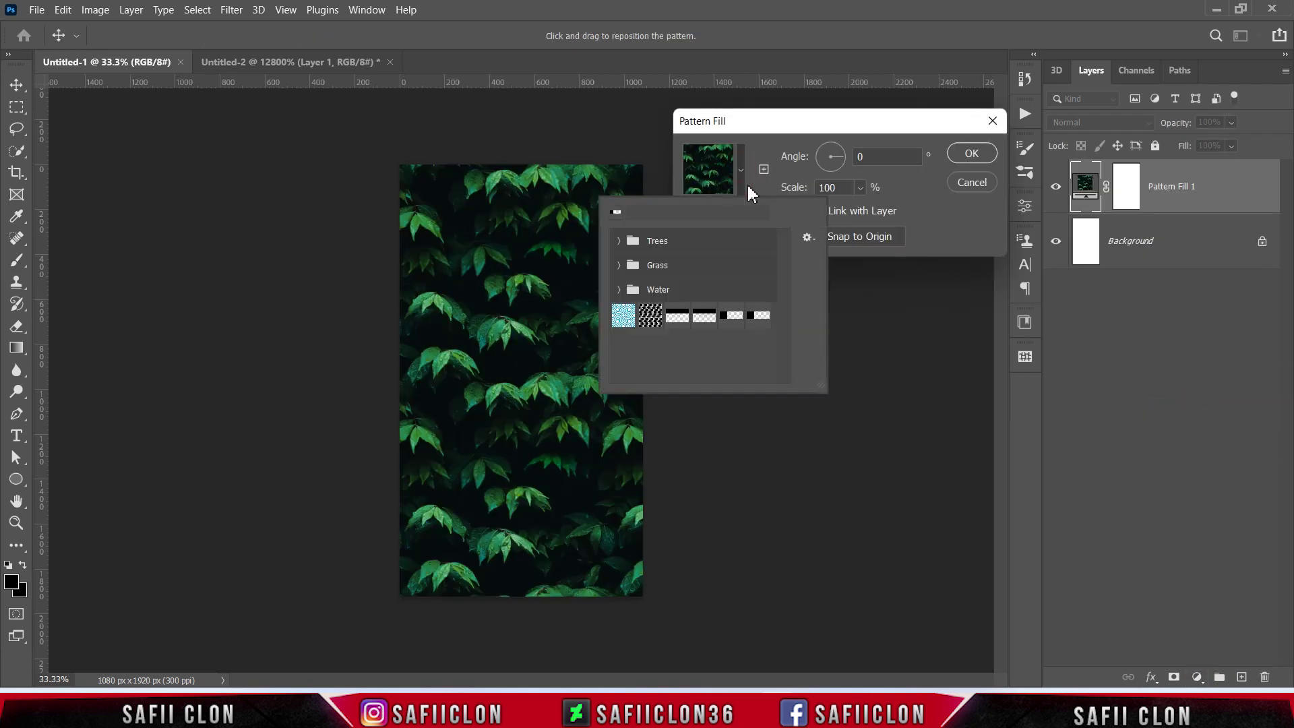
pyautogui.click(759, 313)
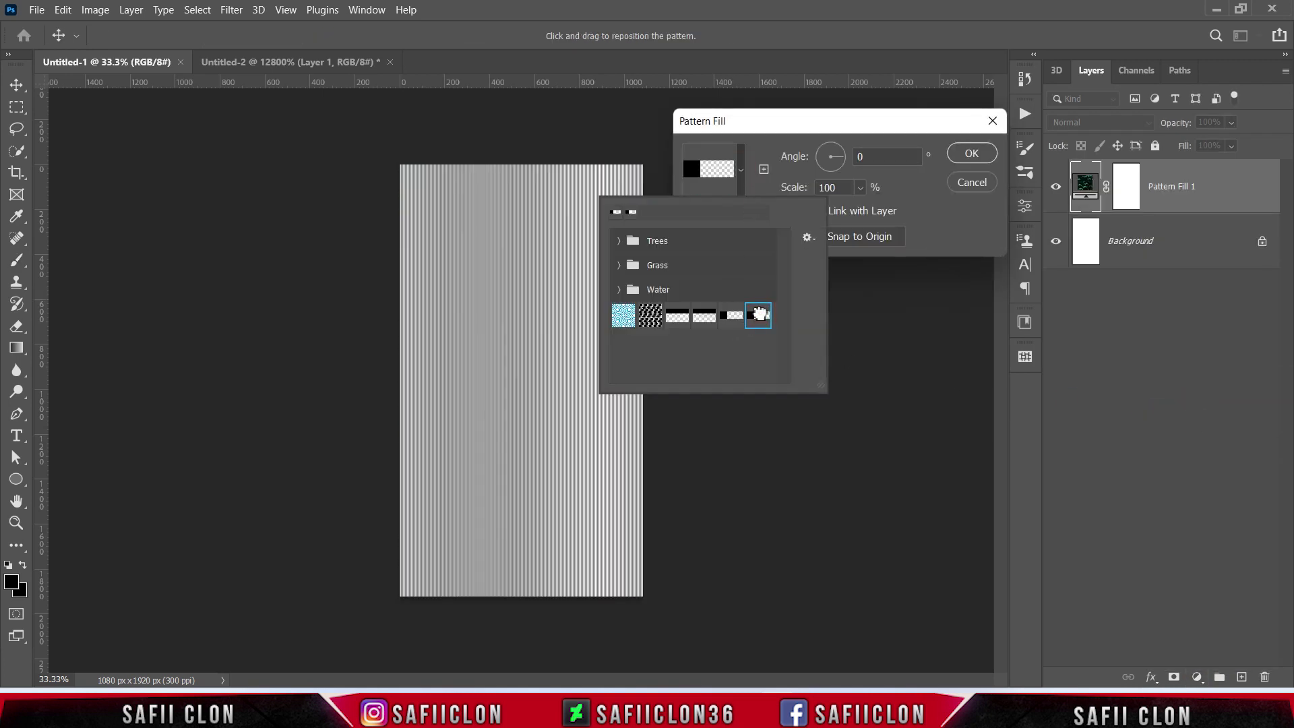
pyautogui.click(740, 176)
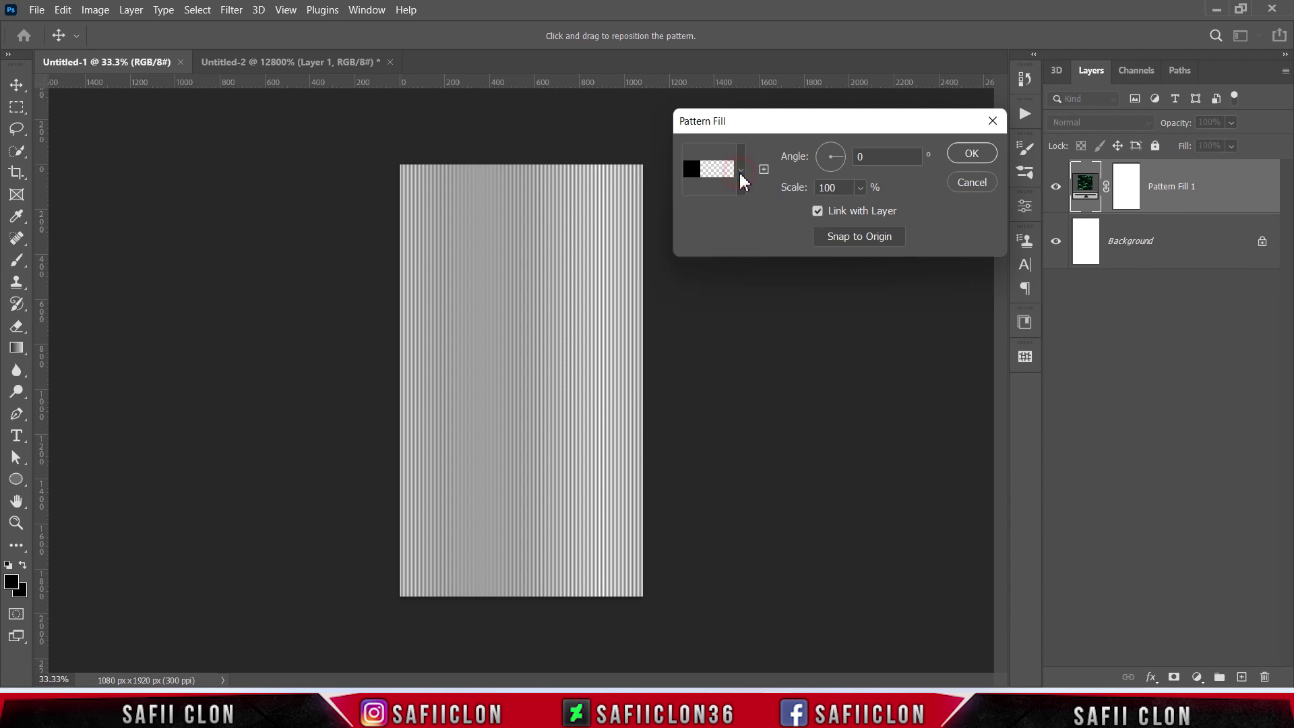
pyautogui.click(860, 188)
pyautogui.moveTo(871, 211); pyautogui.dragTo(932, 214)
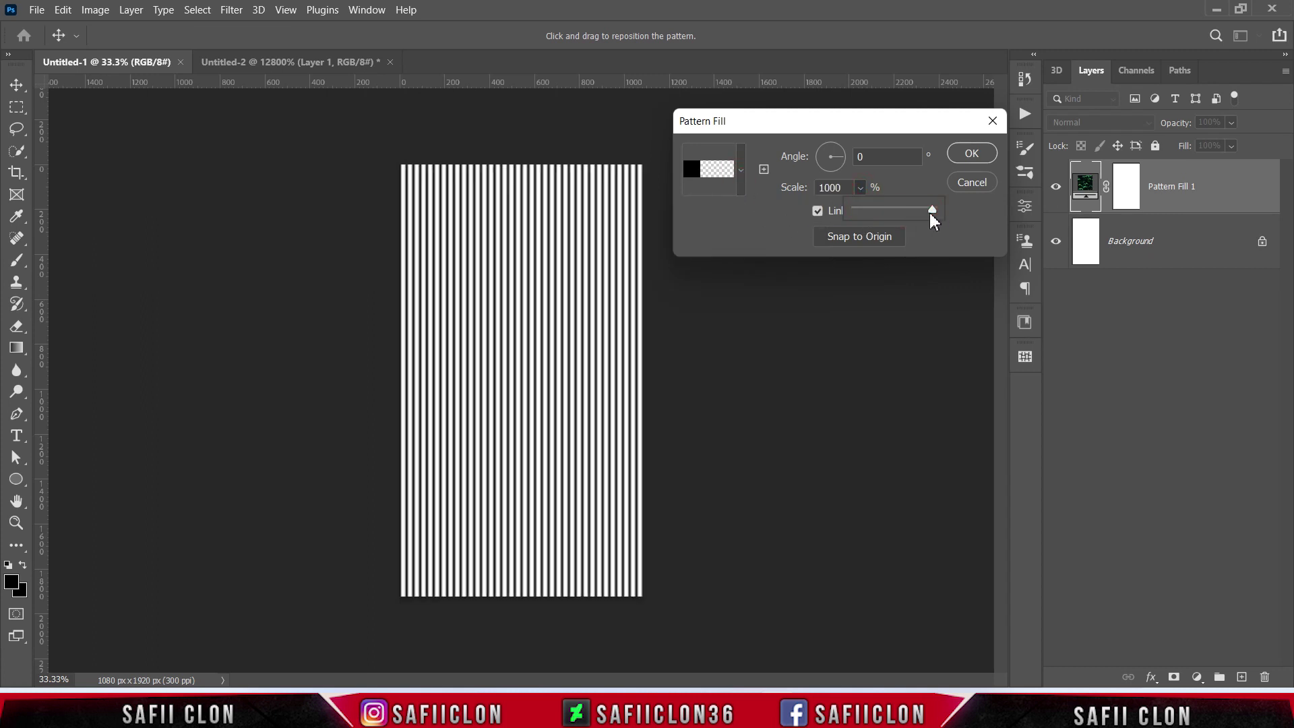
pyautogui.click(860, 188)
pyautogui.click(973, 153)
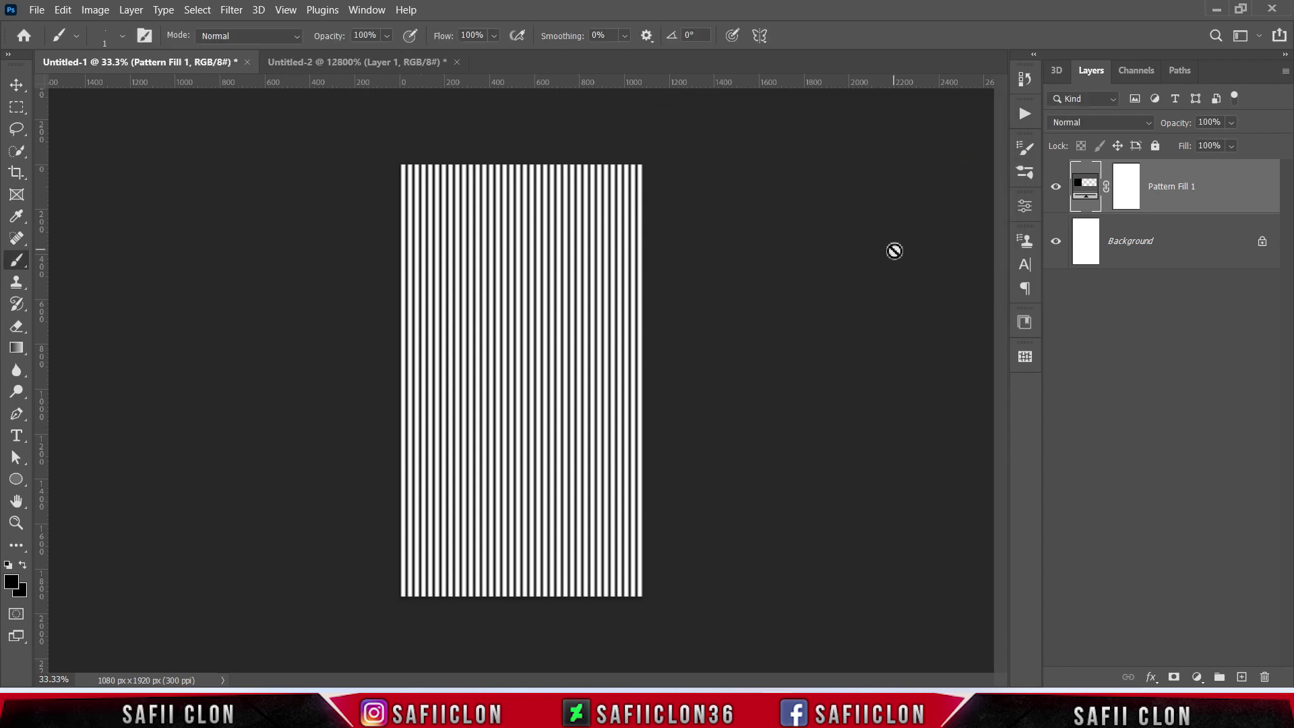
# - Convert the Pattern Fill 1 layer to a smart object via its layer menu
pyautogui.hotkey('ctrl', '+')
pyautogui.hotkey('ctrl', '-')
pyautogui.rightClick(1209, 193)
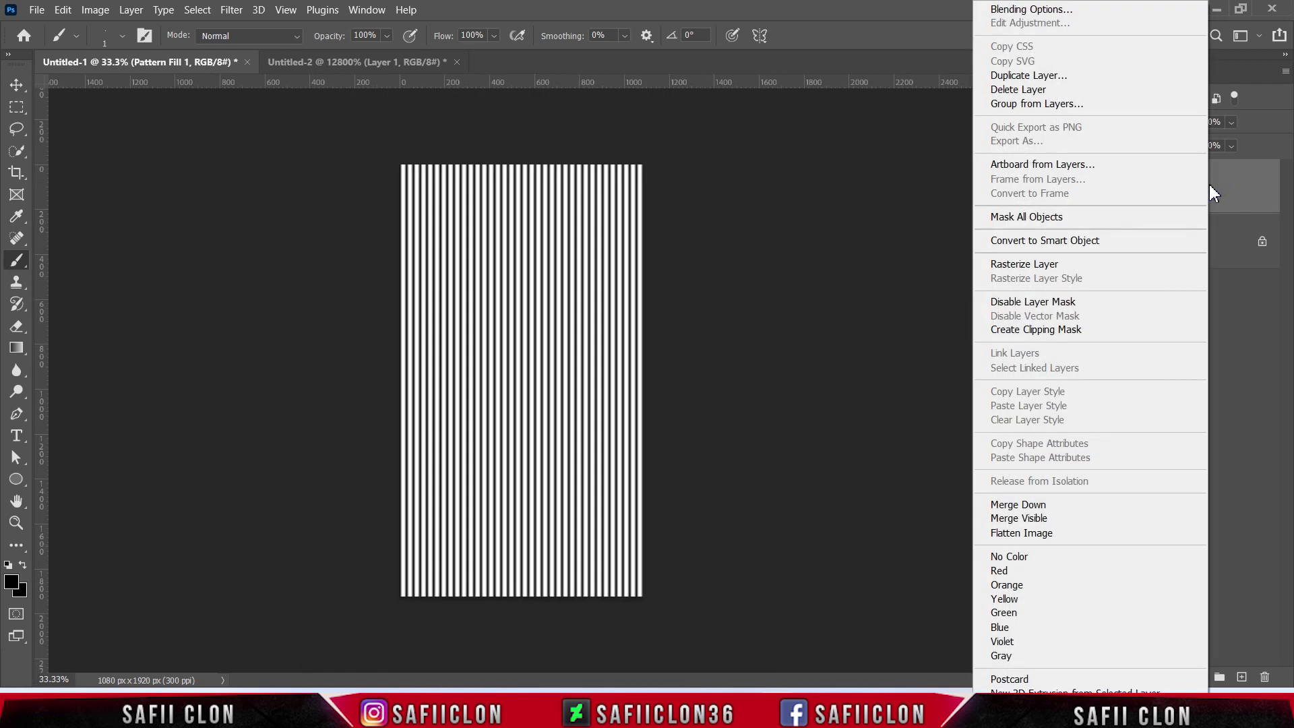
pyautogui.click(1000, 245)
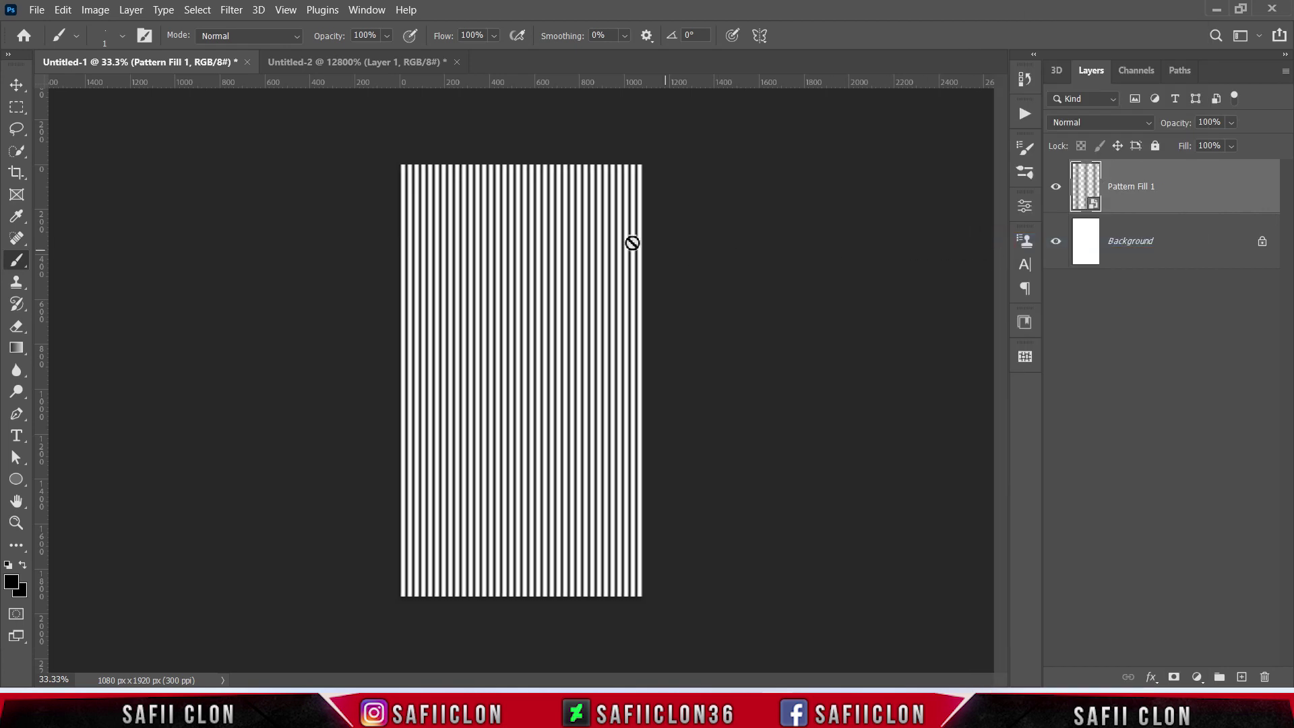
pyautogui.click(231, 10)
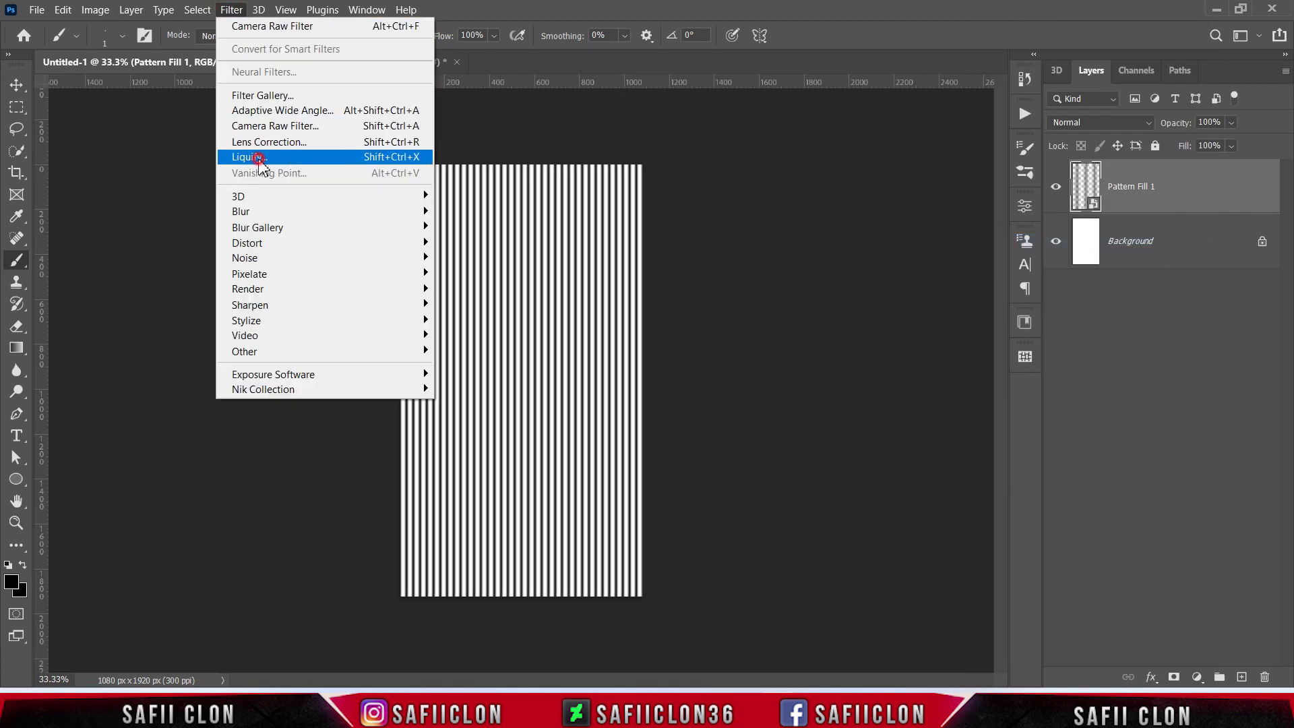
# - Warp the stripes into a large S-curve with Liquify Forward Warp at brush size 1700
pyautogui.click(259, 159)
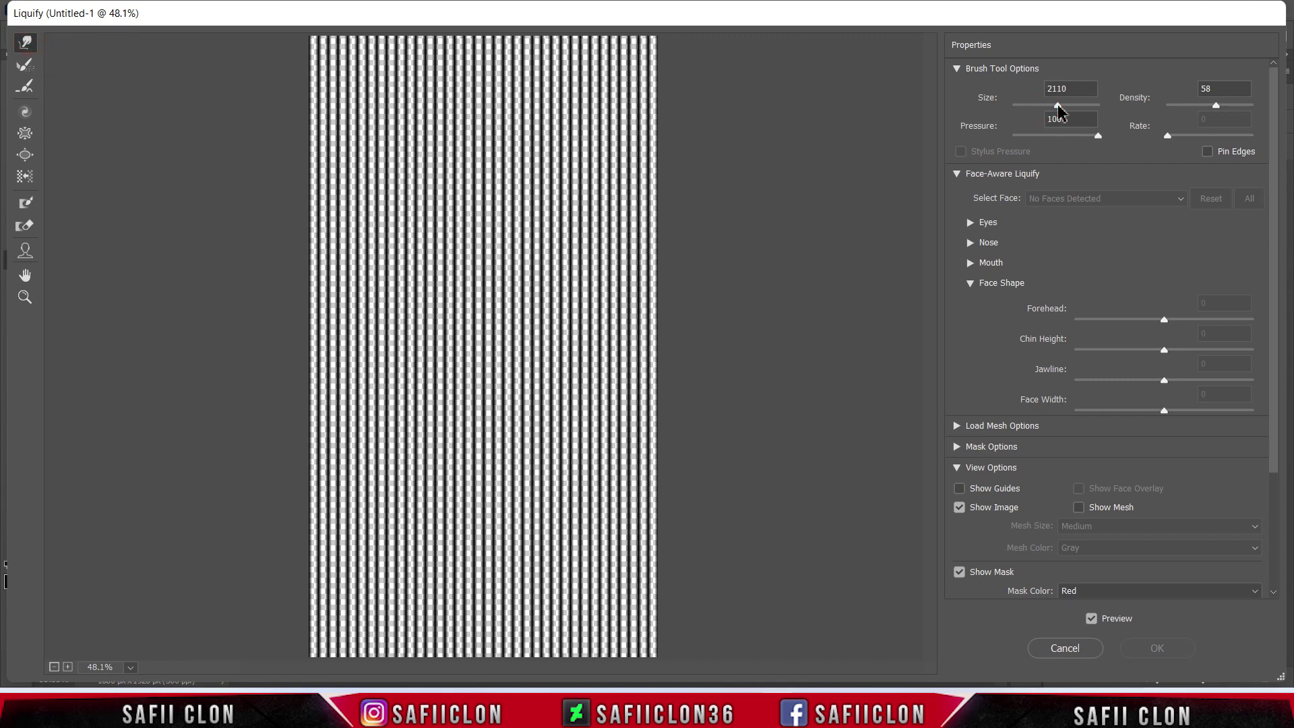
pyautogui.moveTo(1057, 104); pyautogui.dragTo(1055, 105)
pyautogui.hotkey('ctrl', '+')
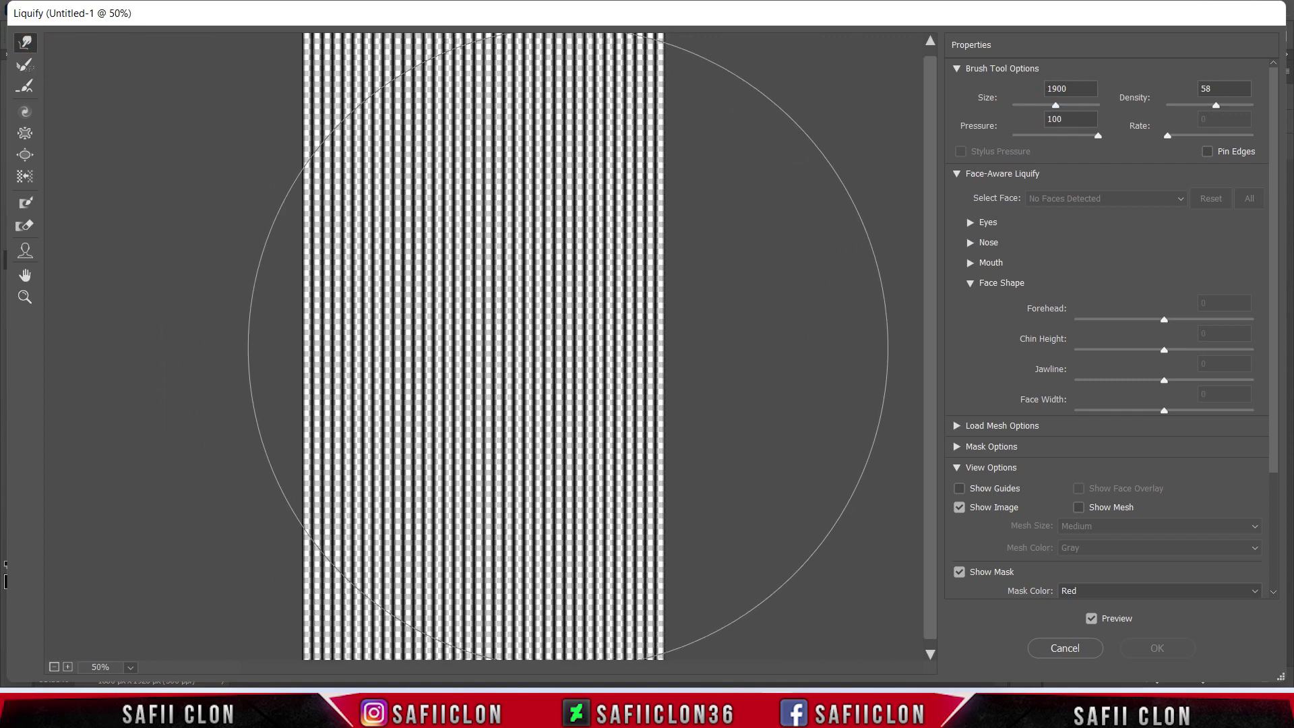
pyautogui.press('[')
pyautogui.press('[')
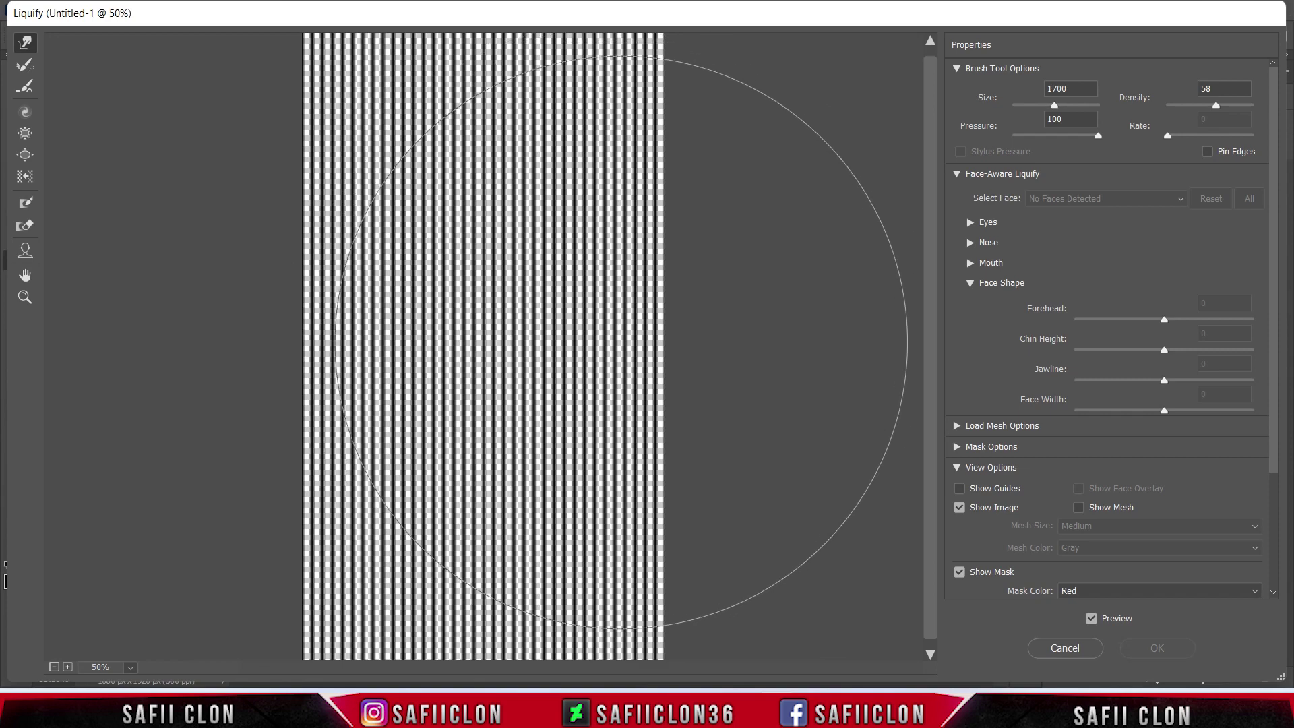
pyautogui.moveTo(590, 335); pyautogui.dragTo(341, 366)
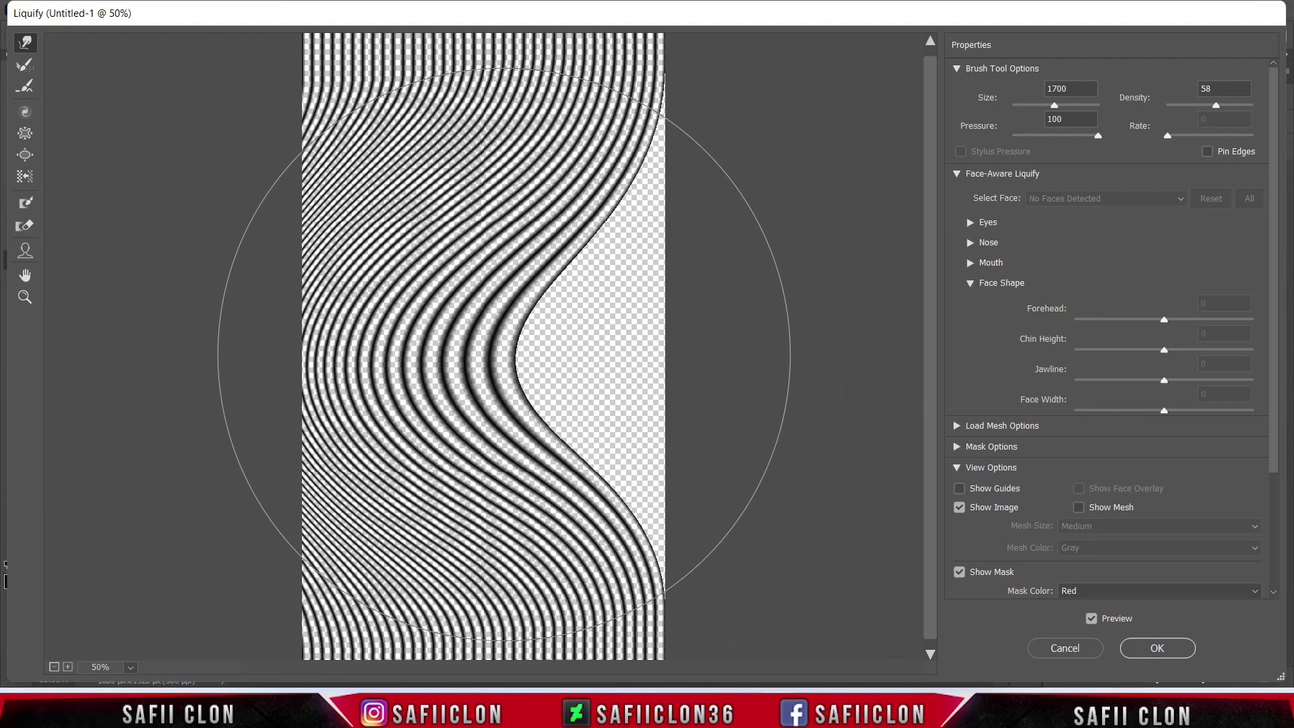
pyautogui.moveTo(458, 361); pyautogui.dragTo(685, 365)
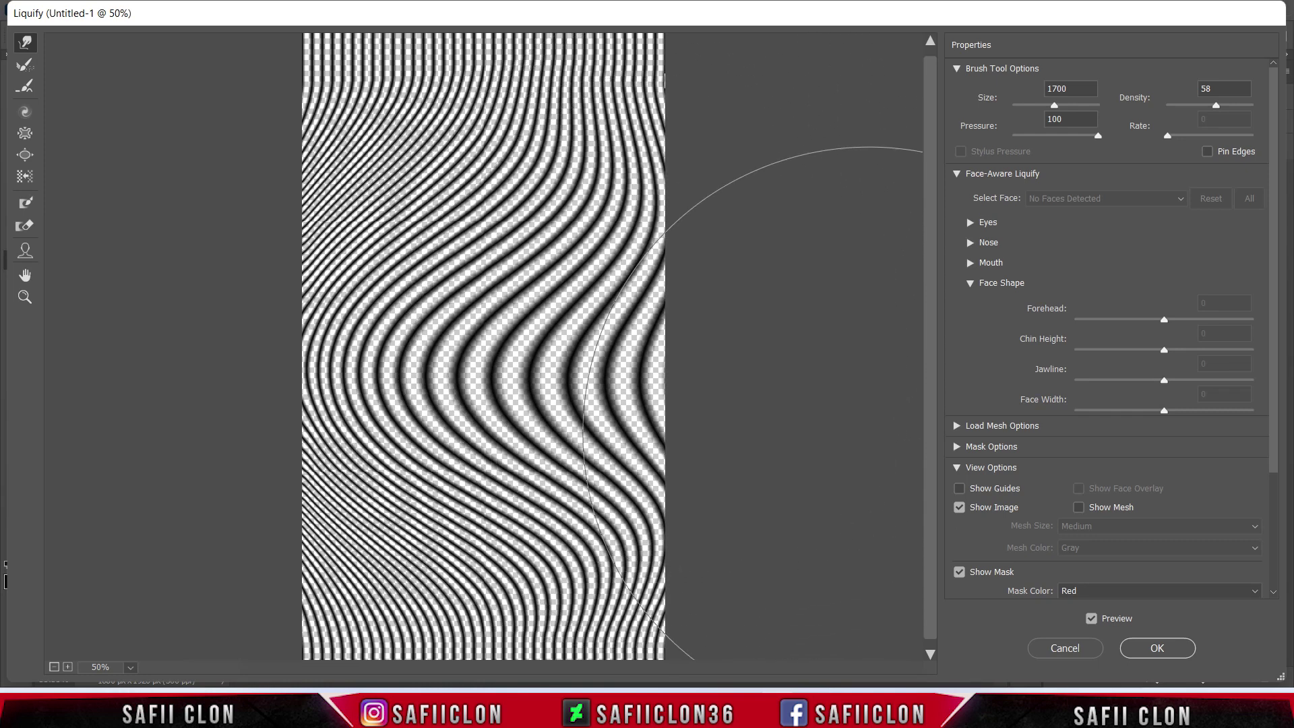
pyautogui.click(1158, 648)
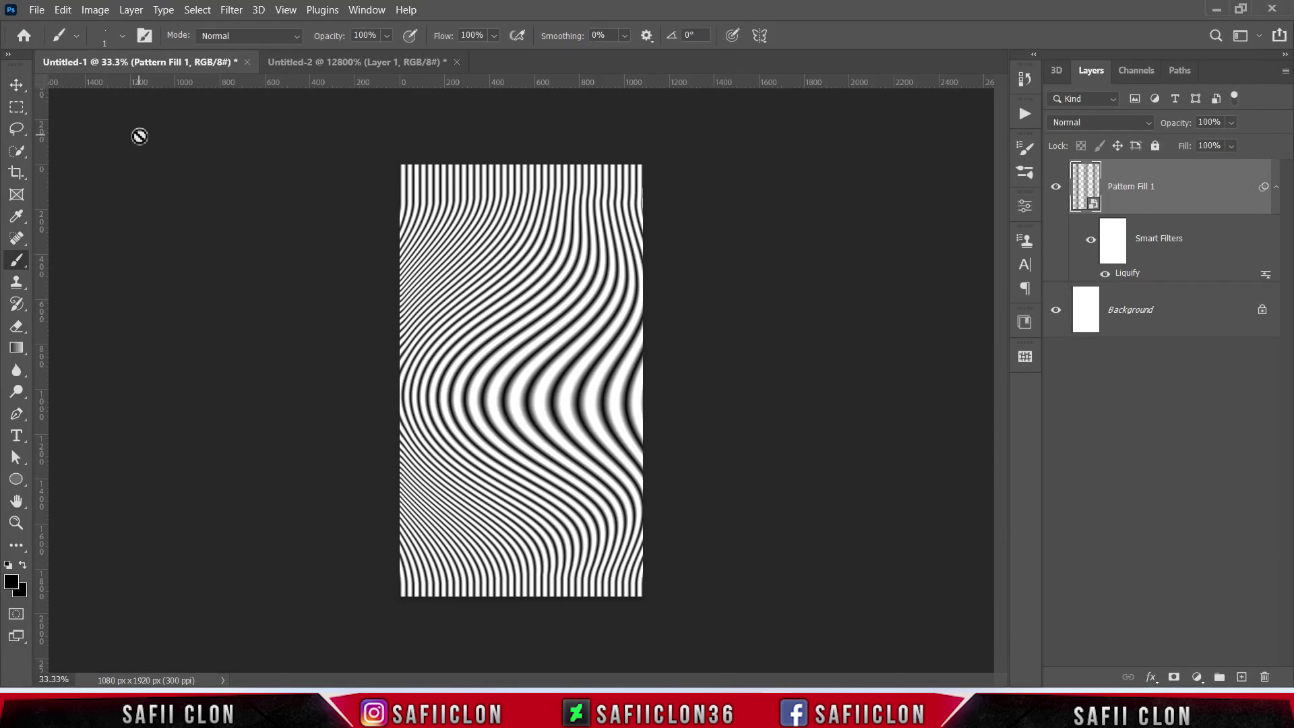
# - Save the document in Photoshop format as TEXTURE.psd in the Resonance folder
pyautogui.click(37, 10)
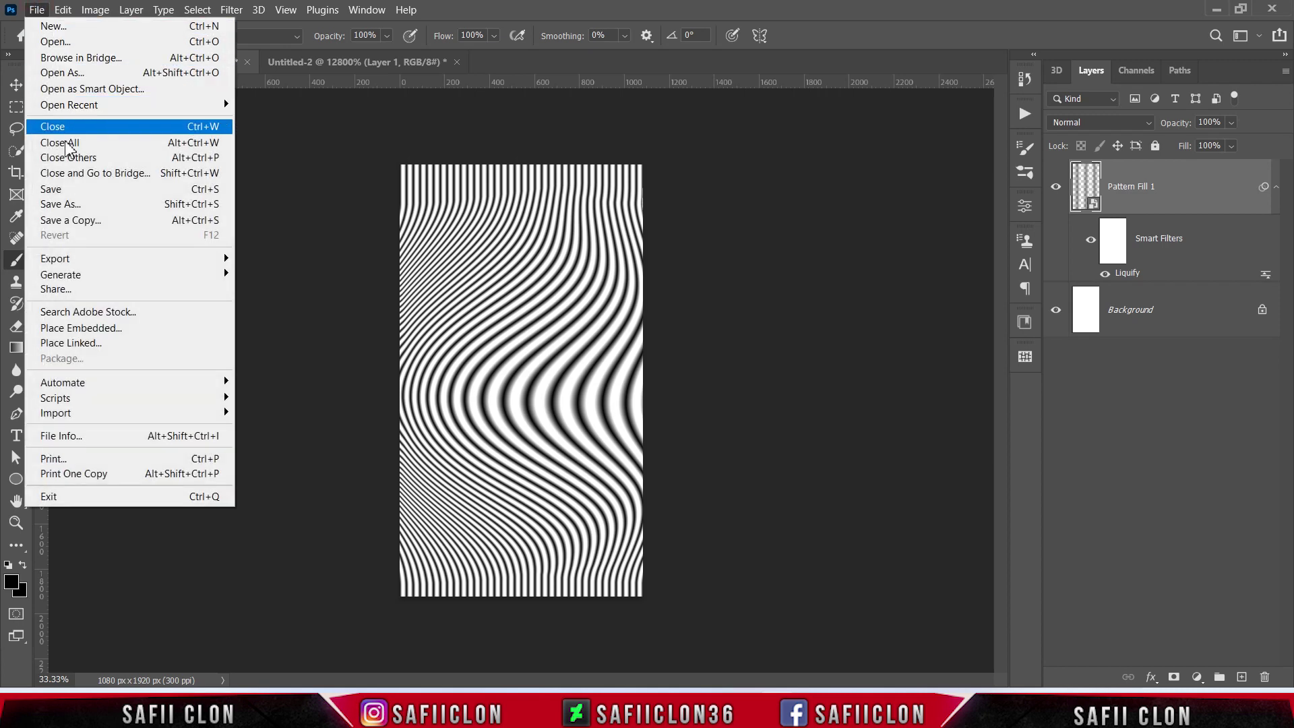
pyautogui.click(82, 206)
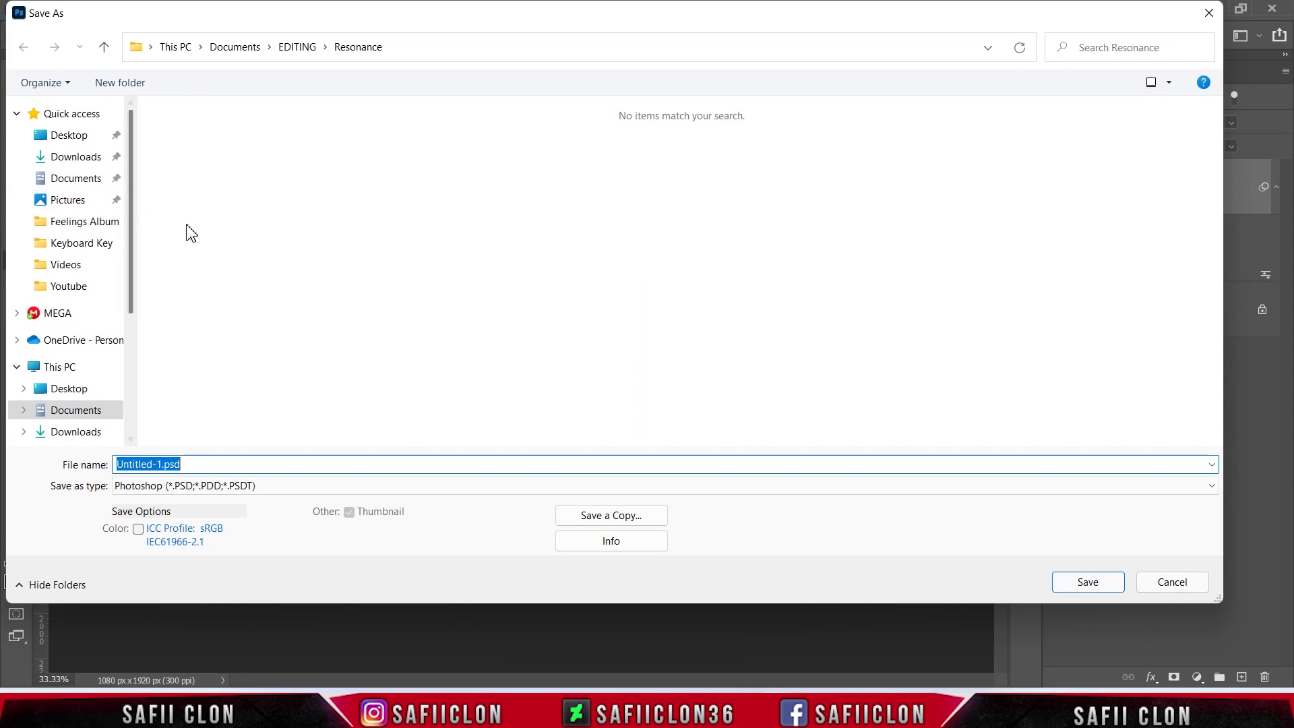
pyautogui.click(231, 485)
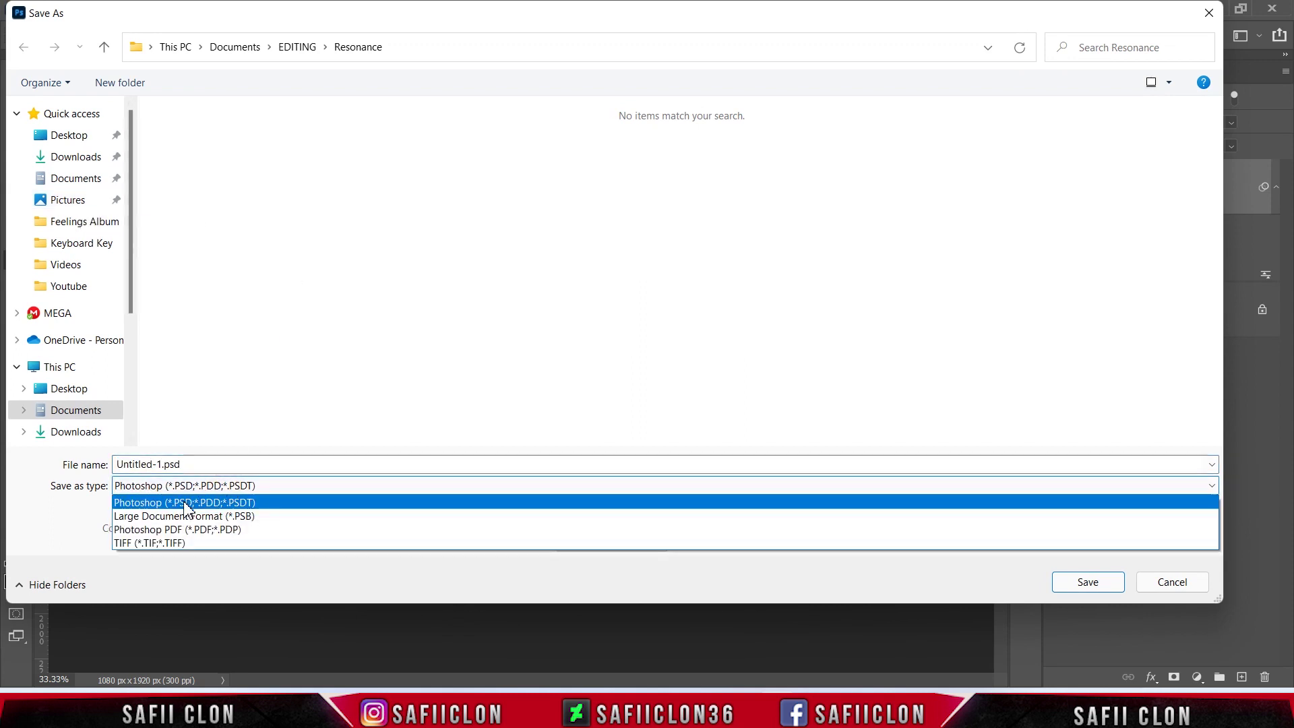
pyautogui.click(159, 502)
pyautogui.doubleClick(176, 464)
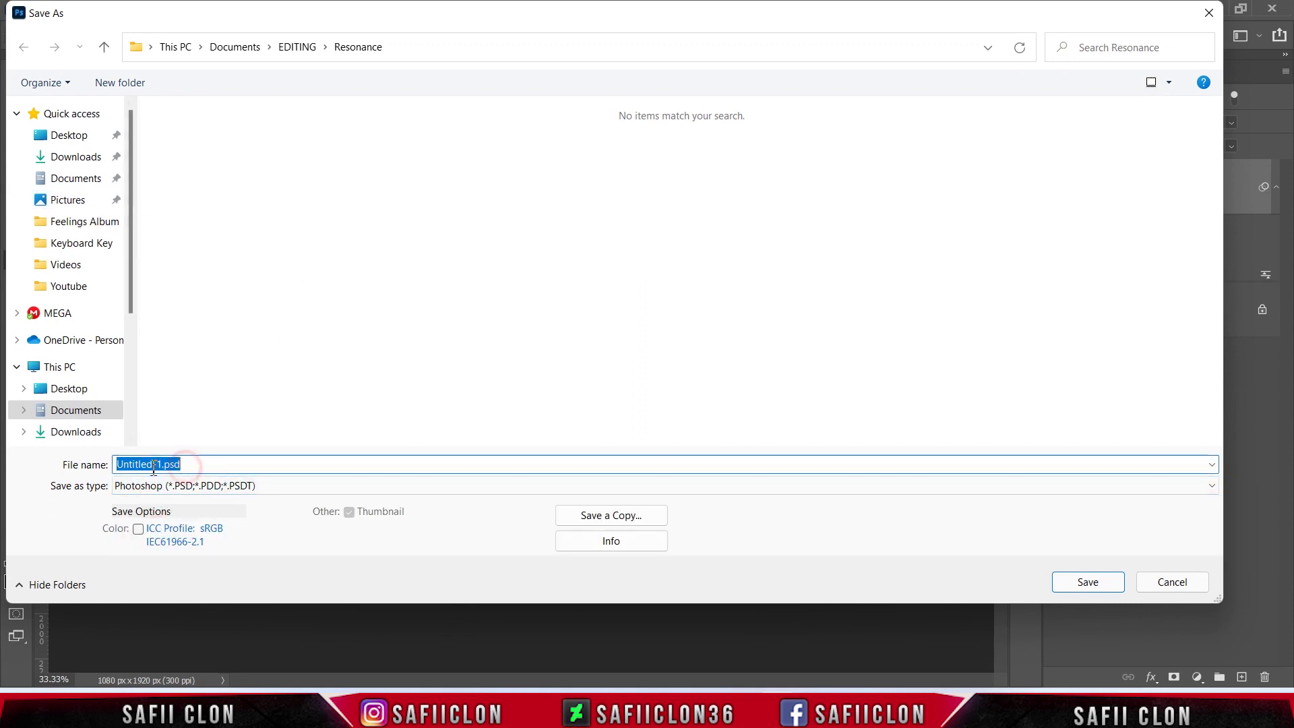
pyautogui.write('TEXTURE')
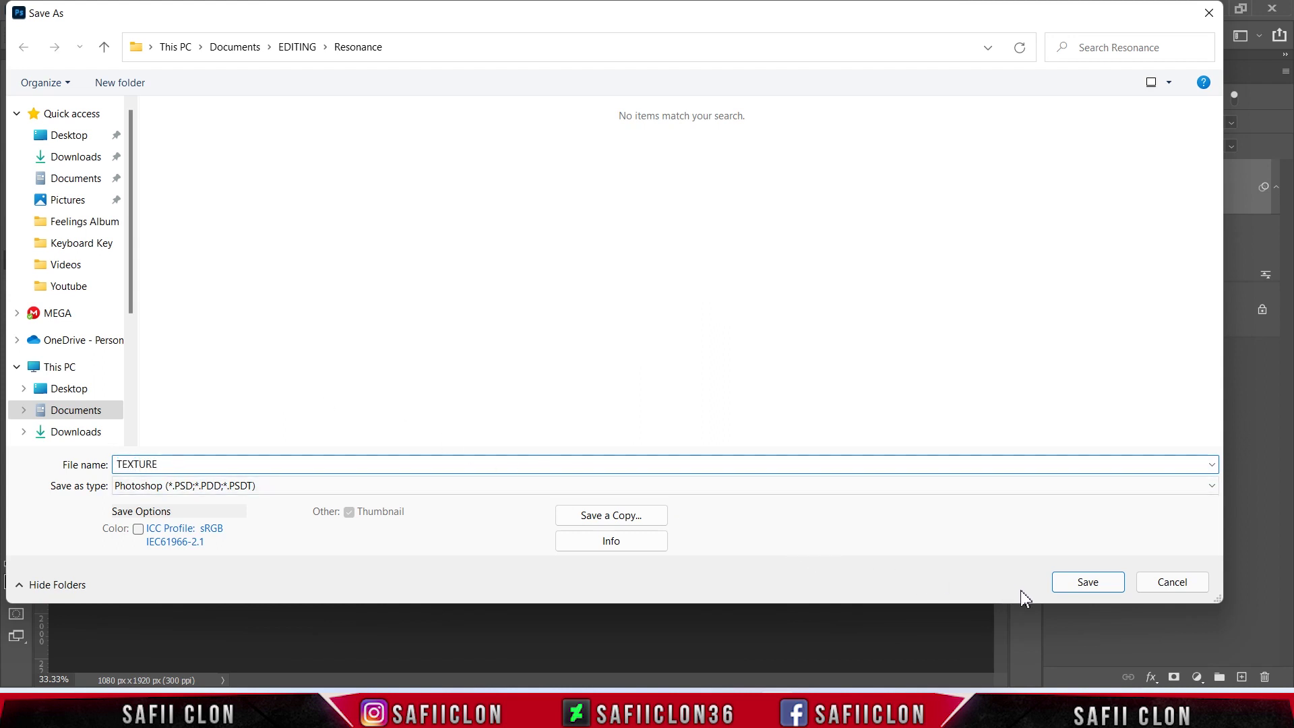
pyautogui.click(1105, 582)
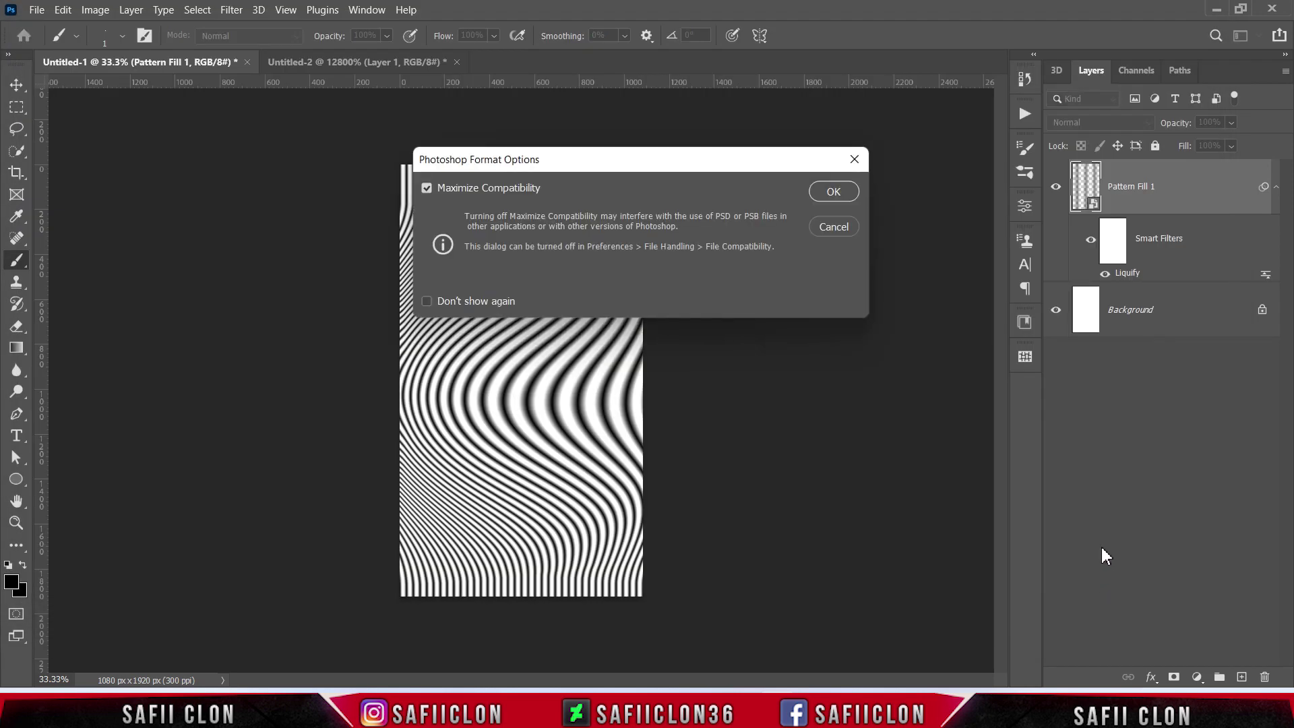
pyautogui.click(830, 192)
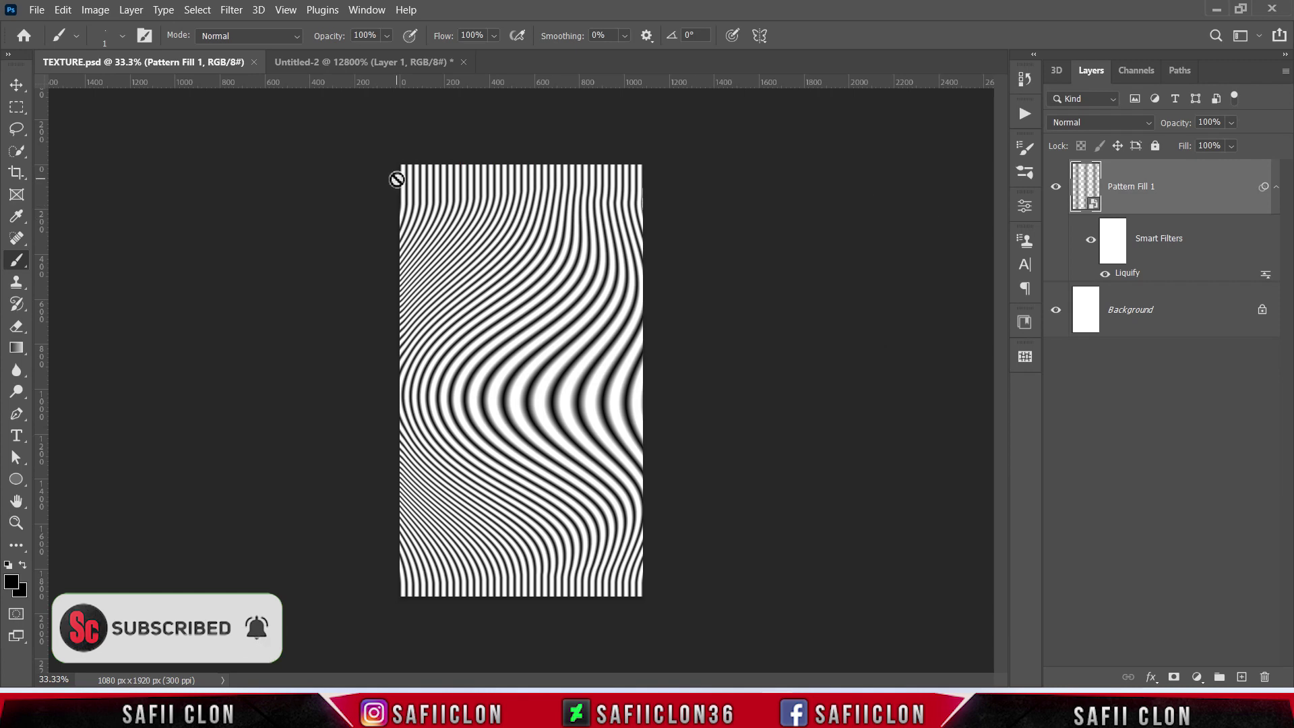
# - Open the portrait jpg and drag its layer into TEXTURE.psd
pyautogui.click(37, 9)
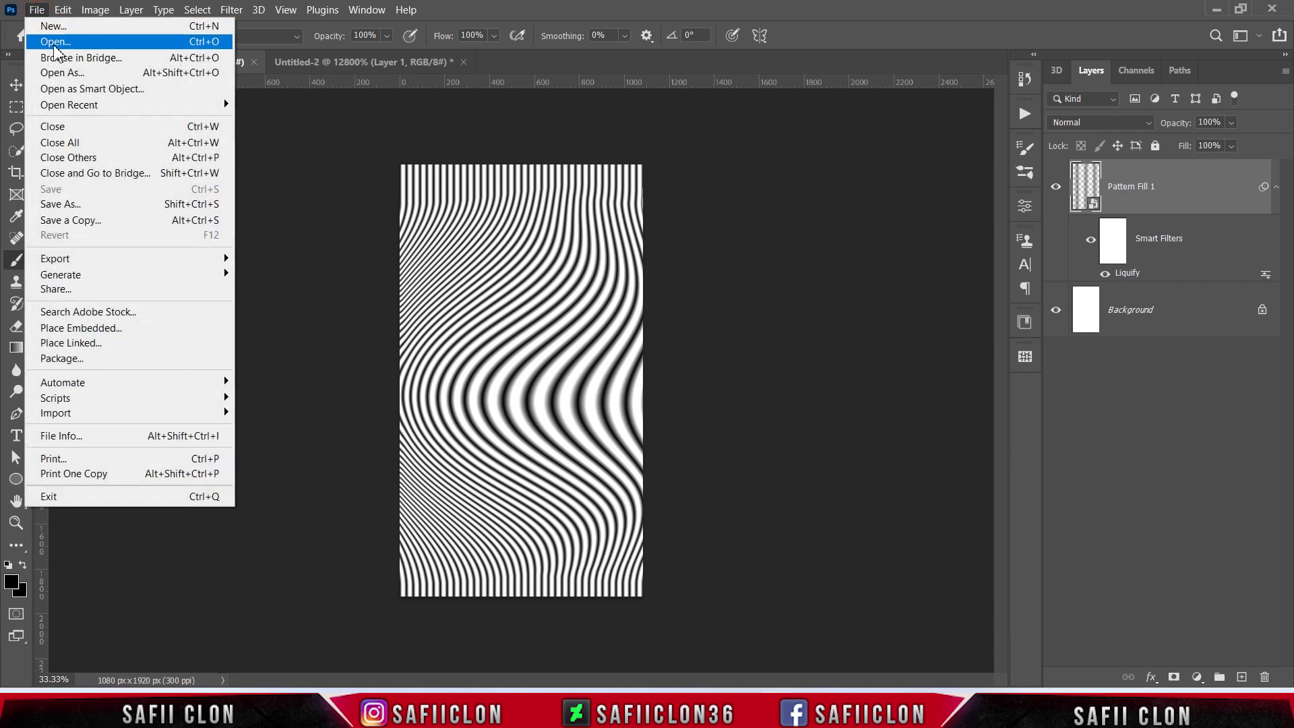
pyautogui.click(59, 45)
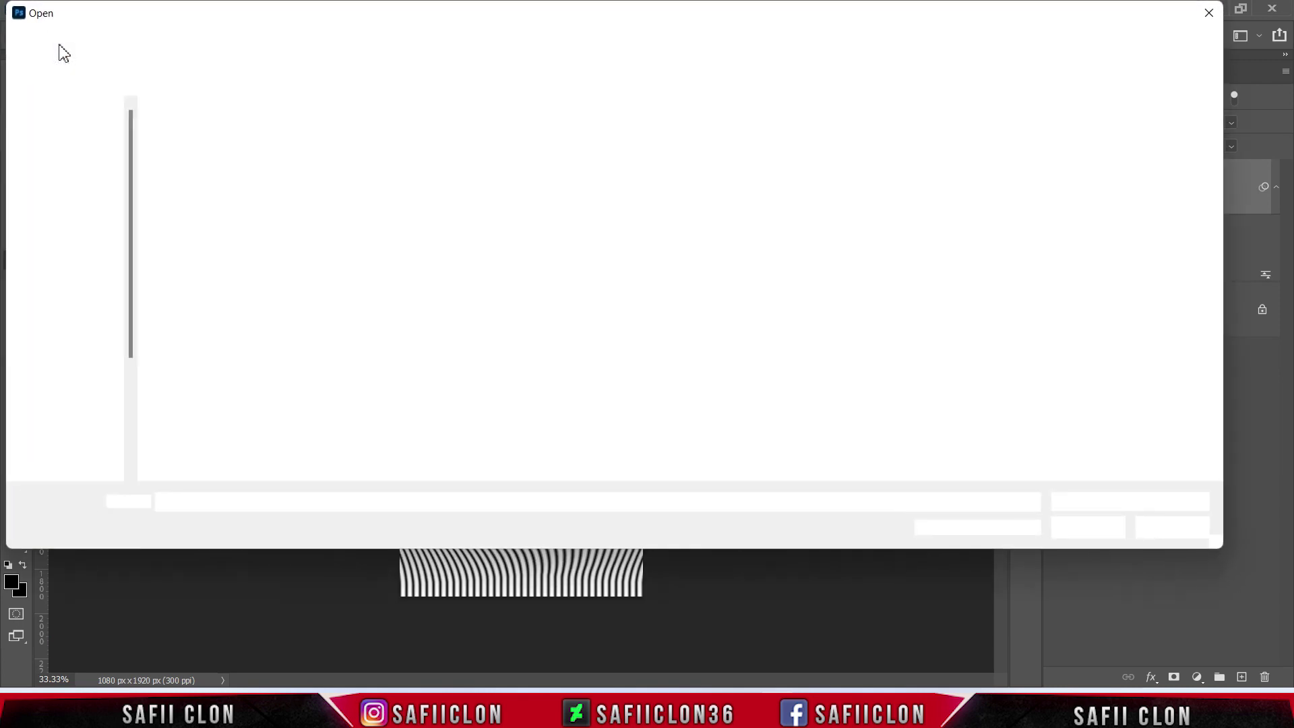
pyautogui.click(193, 171)
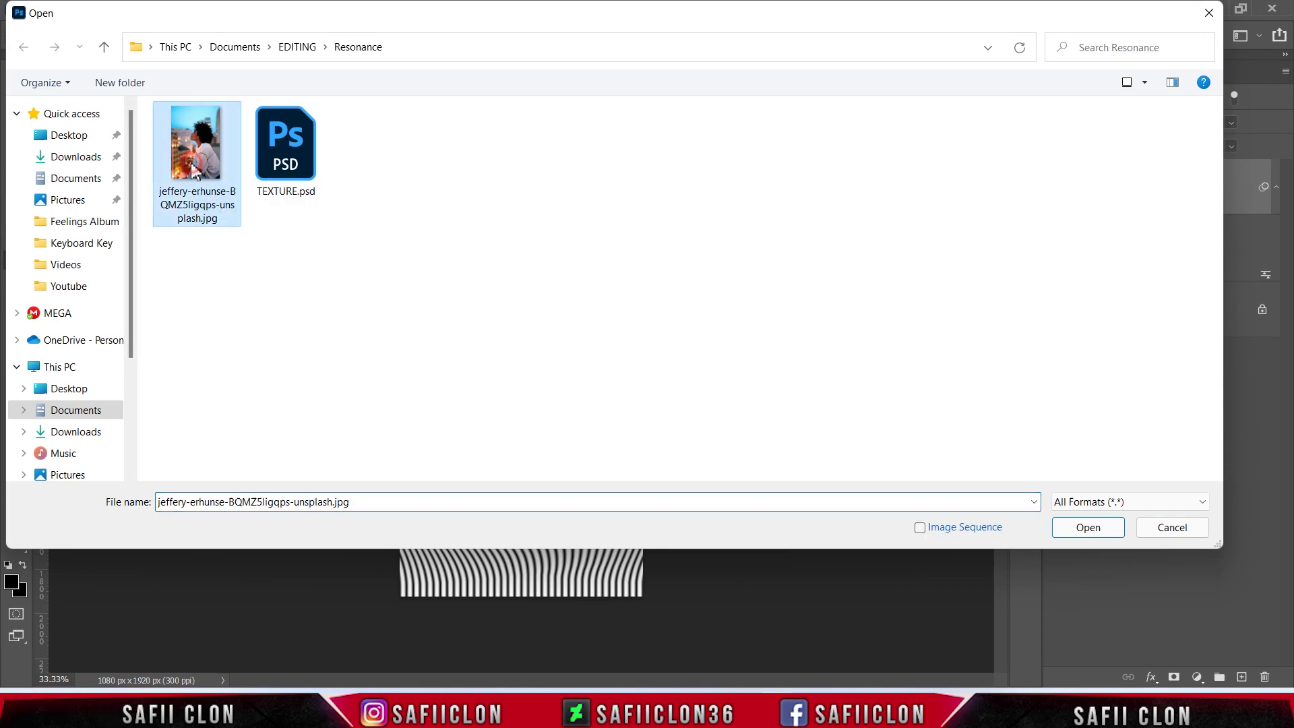
pyautogui.click(1090, 529)
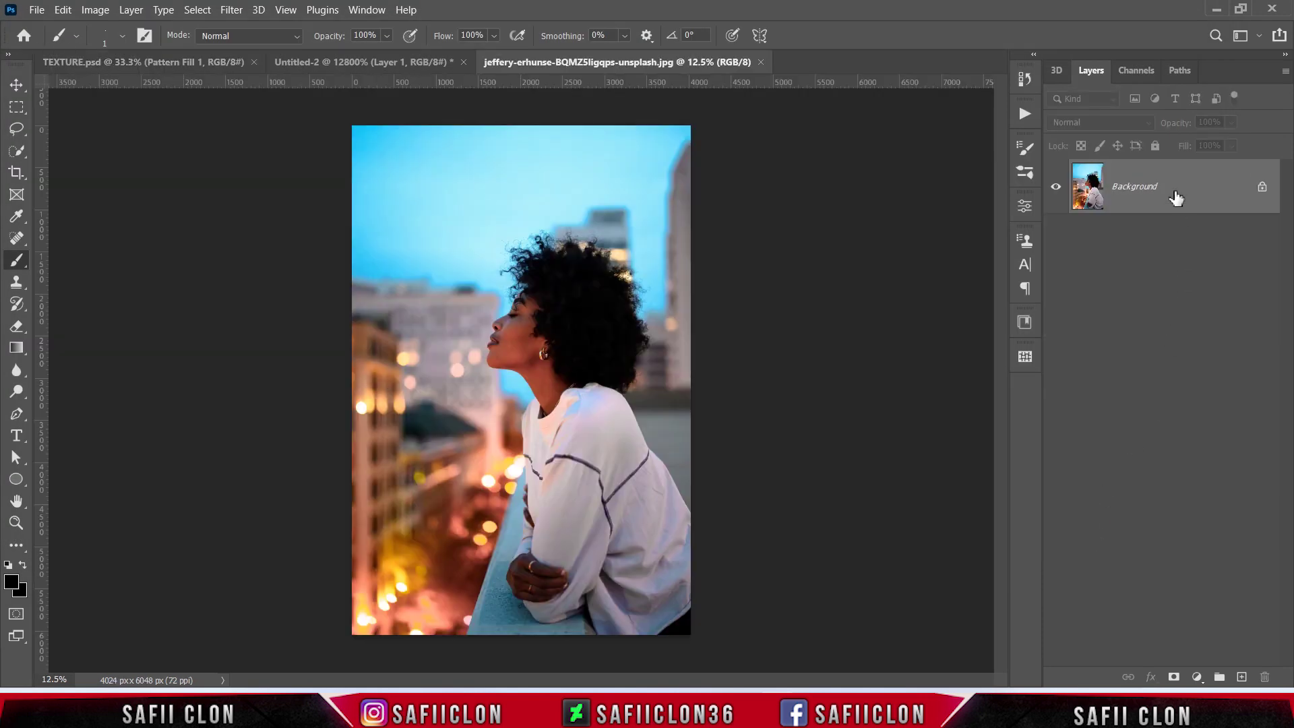
pyautogui.moveTo(1176, 193)
pyautogui.mouseDown()
pyautogui.moveTo(347, 62)
pyautogui.moveTo(537, 414)
pyautogui.moveTo(645, 430)
pyautogui.mouseUp()
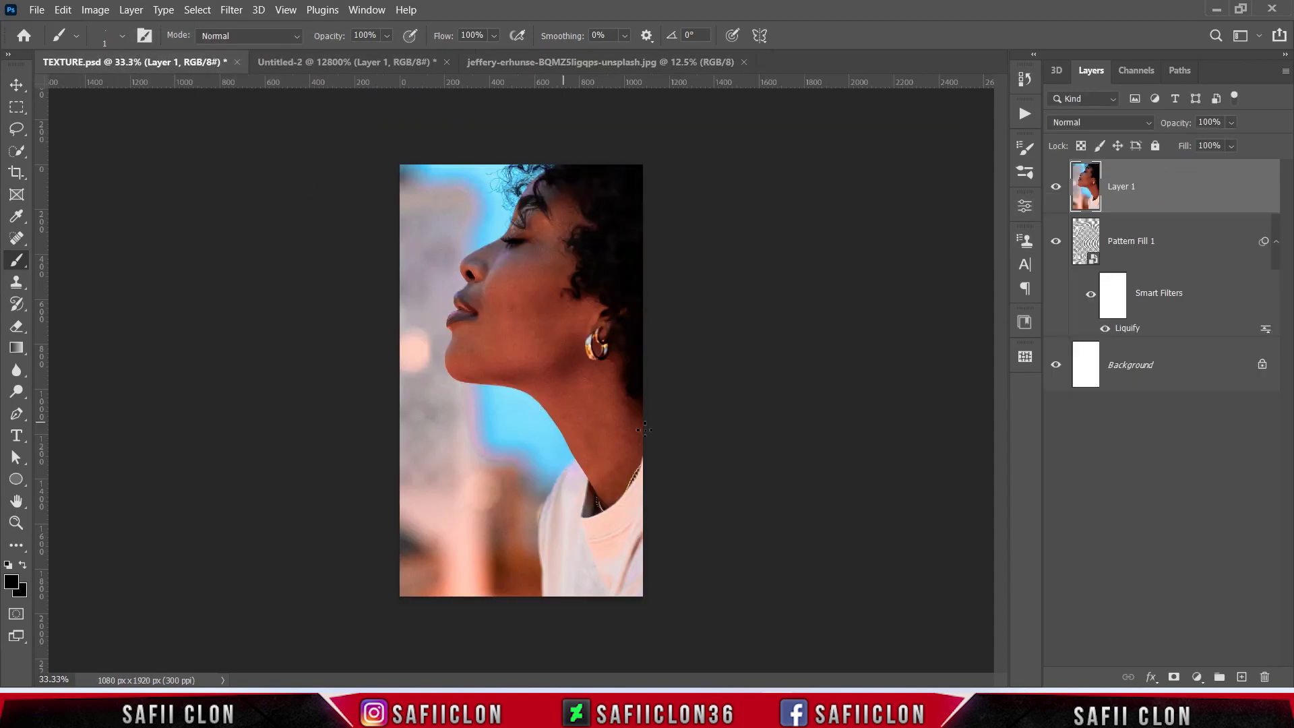
# - Scale and position the photo layer to cover the whole canvas
pyautogui.hotkey('ctrl', 't')
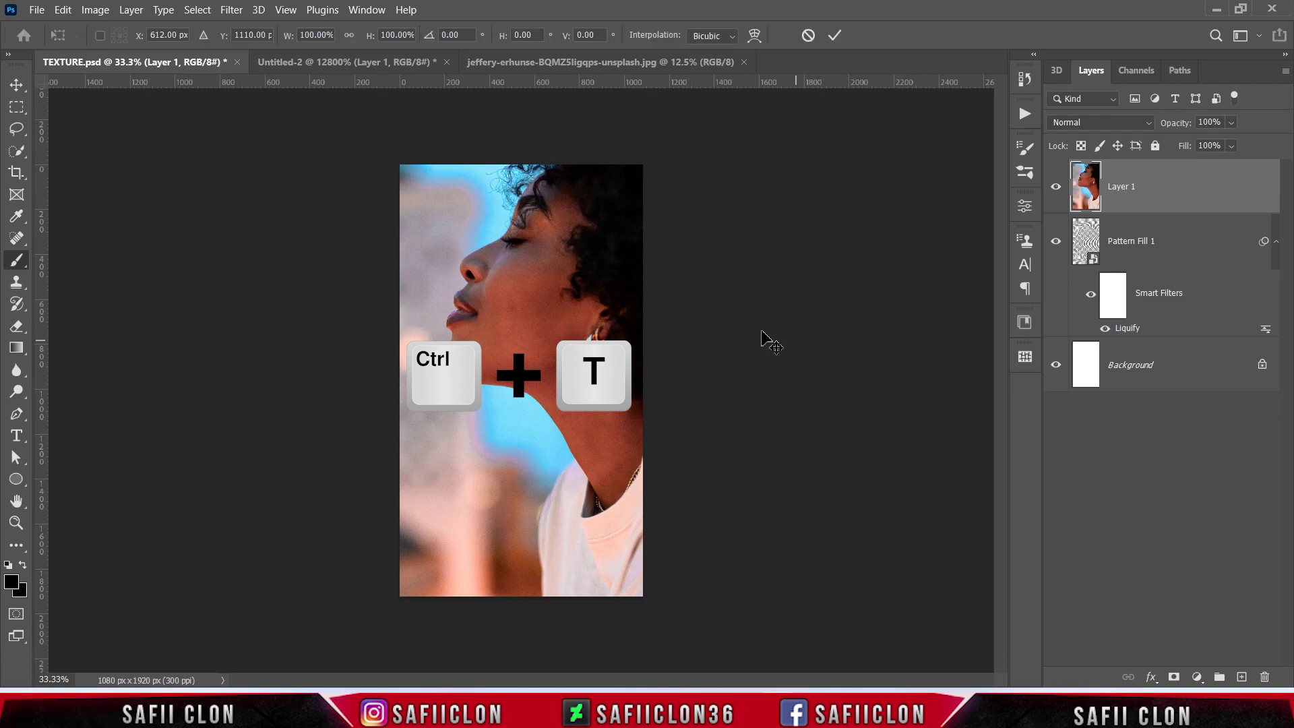
pyautogui.moveTo(514, 229); pyautogui.dragTo(606, 650)
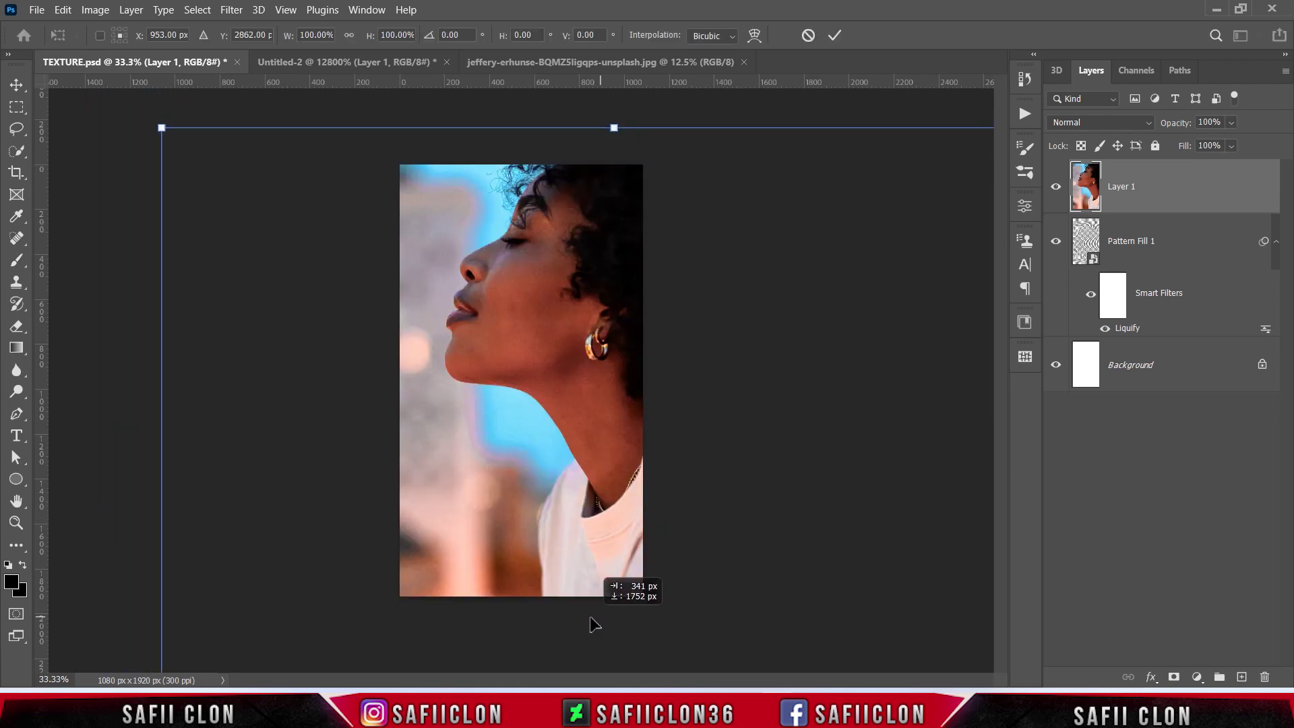
pyautogui.moveTo(163, 130)
pyautogui.mouseDown()
pyautogui.moveTo(222, 162)
pyautogui.moveTo(403, 148)
pyautogui.mouseUp()
pyautogui.moveTo(534, 394); pyautogui.dragTo(521, 393)
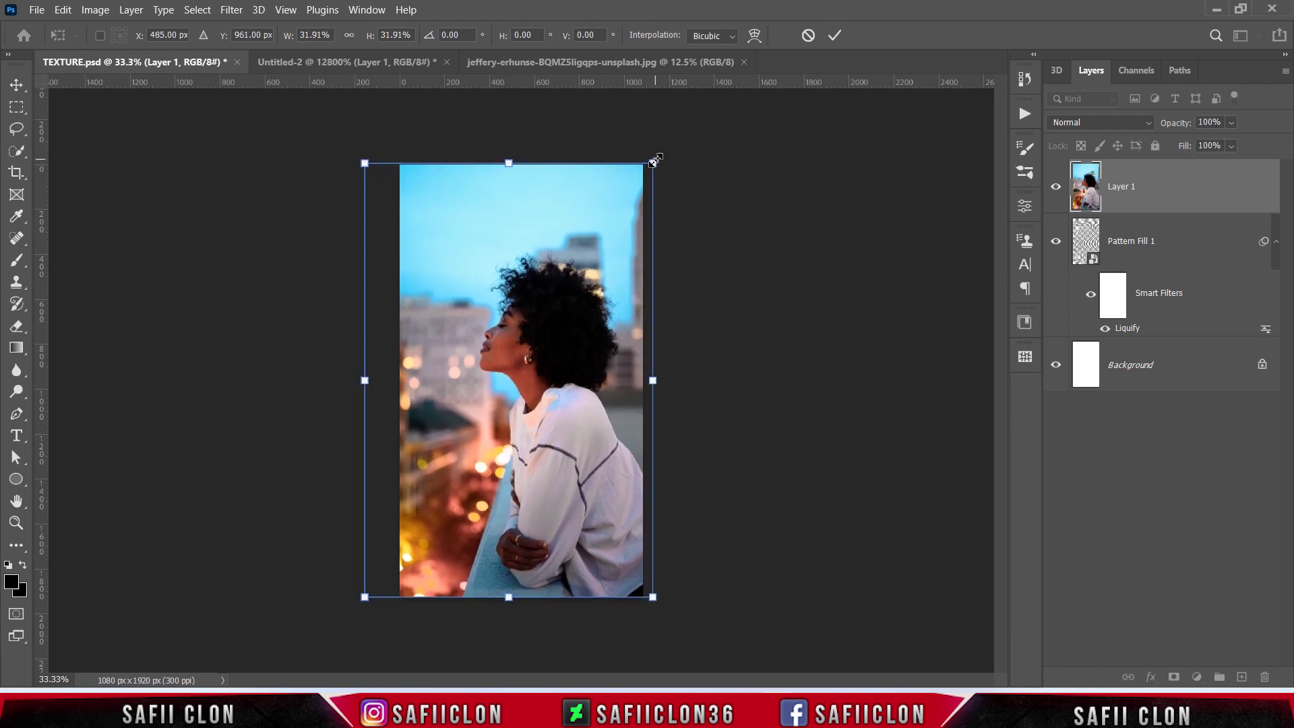
pyautogui.moveTo(652, 162); pyautogui.dragTo(659, 162)
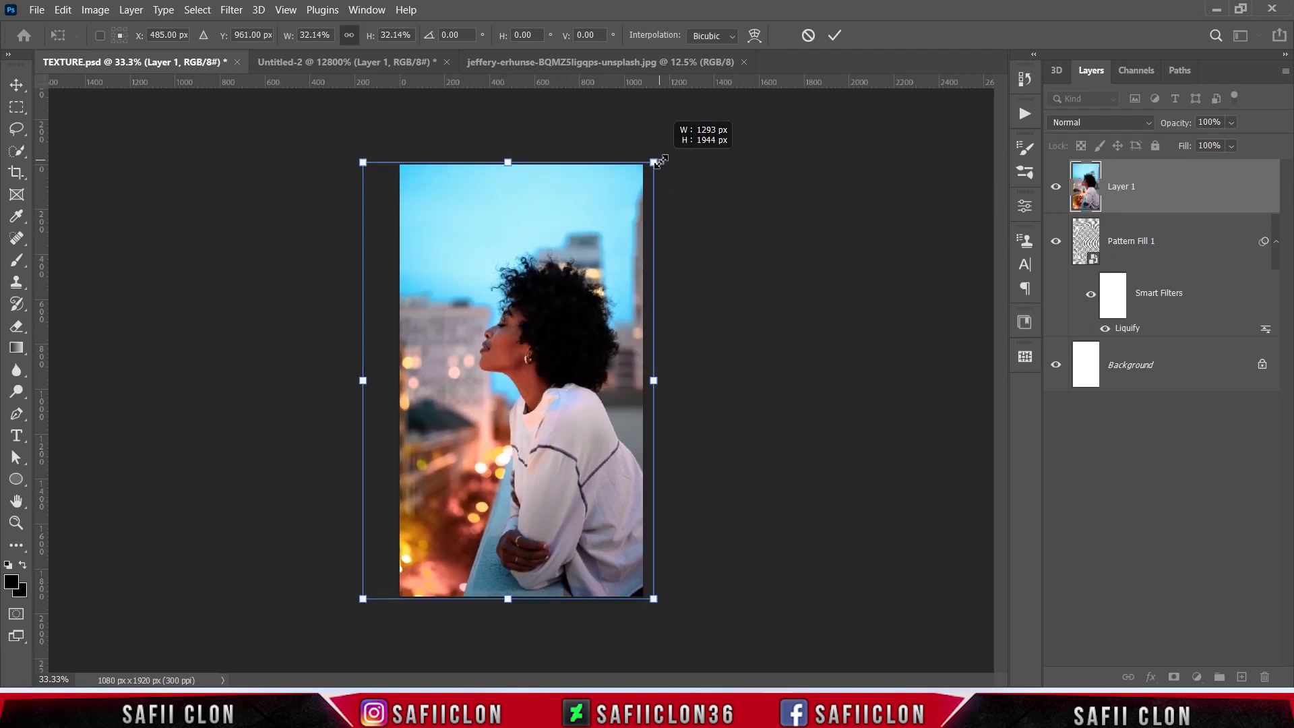
pyautogui.click(836, 35)
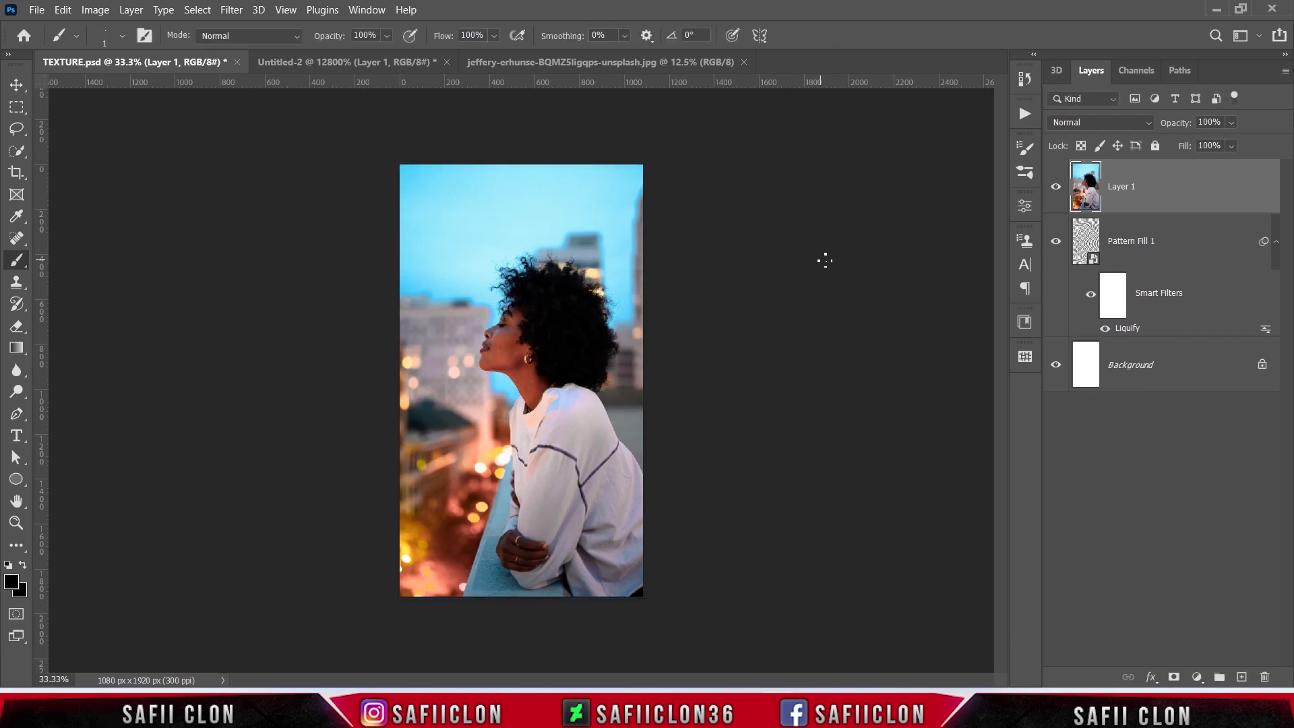
# - Duplicate the photo layer and rename the two copies 1 and 2
pyautogui.rightClick(1194, 192)
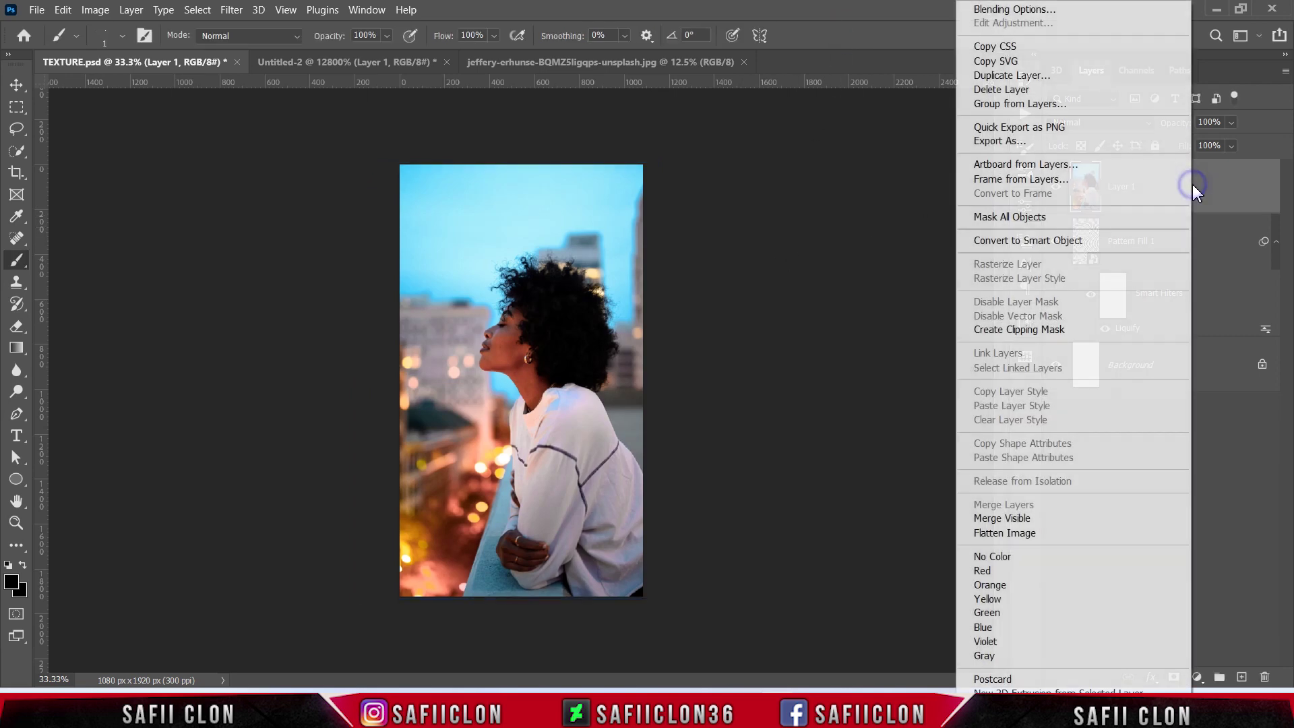
pyautogui.click(980, 76)
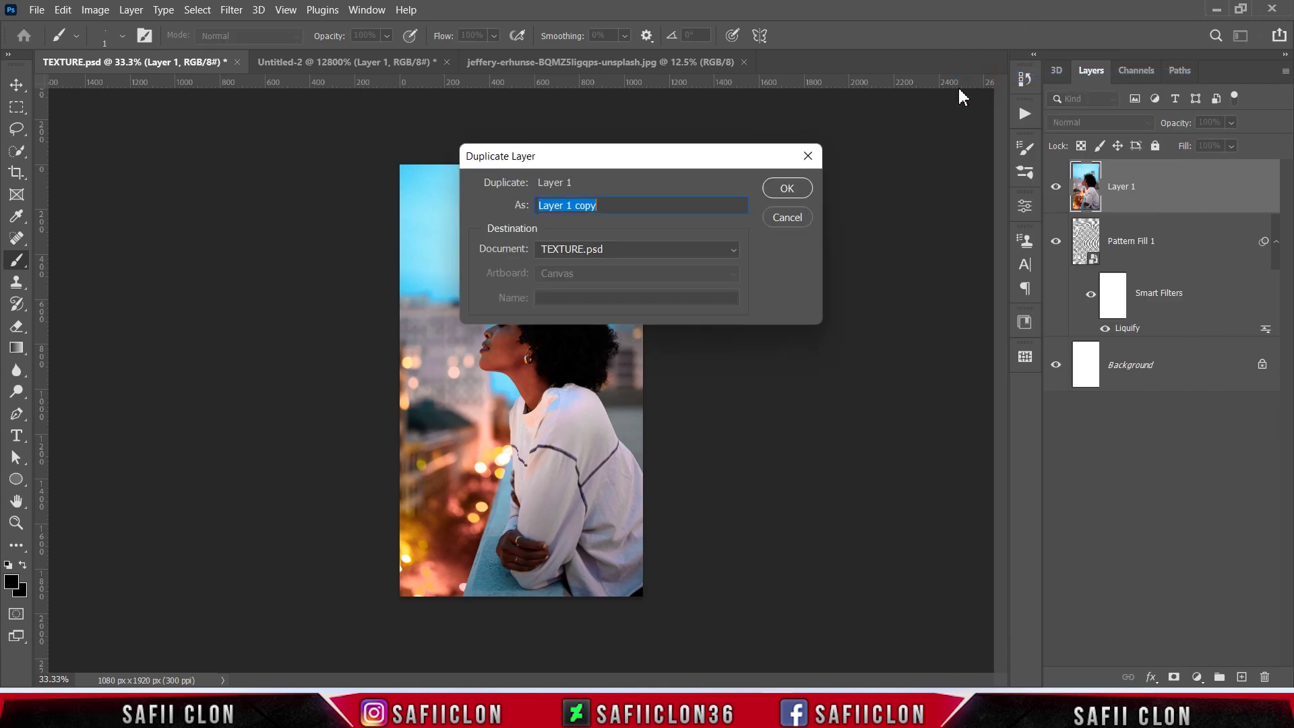
pyautogui.click(780, 192)
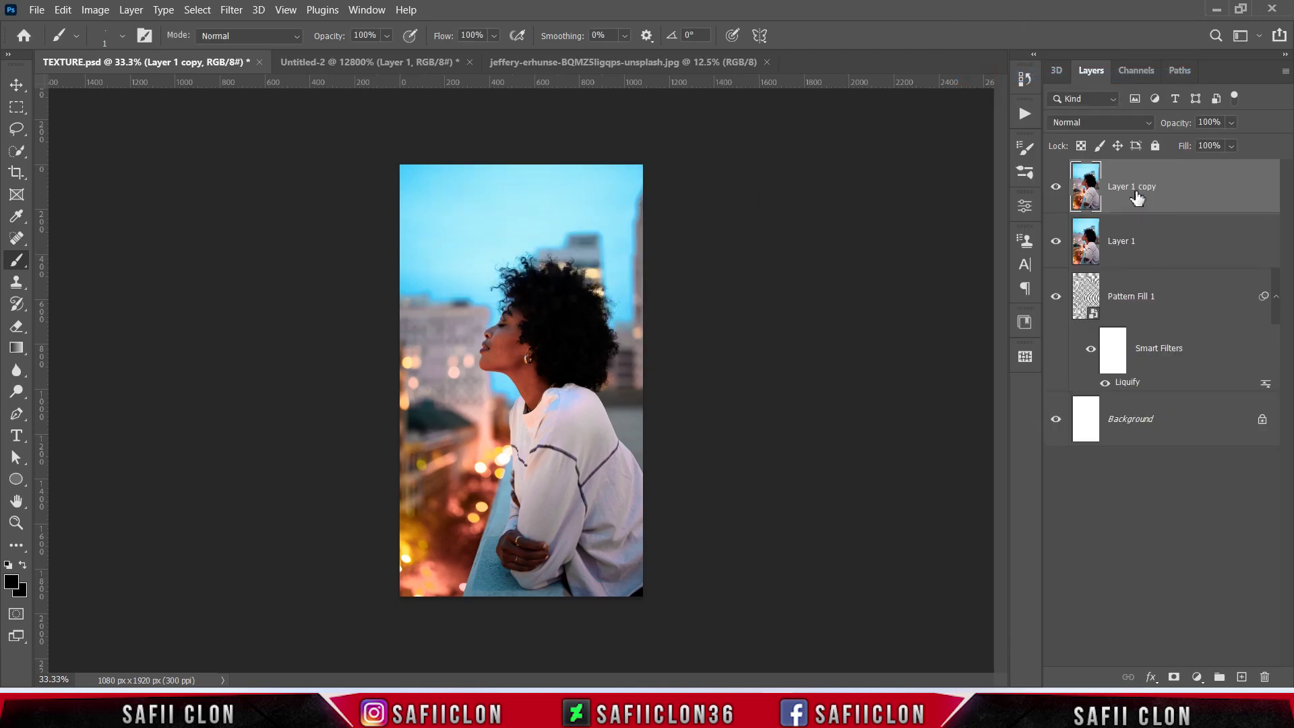
pyautogui.doubleClick(1132, 187)
pyautogui.write('1')
pyautogui.press('Return')
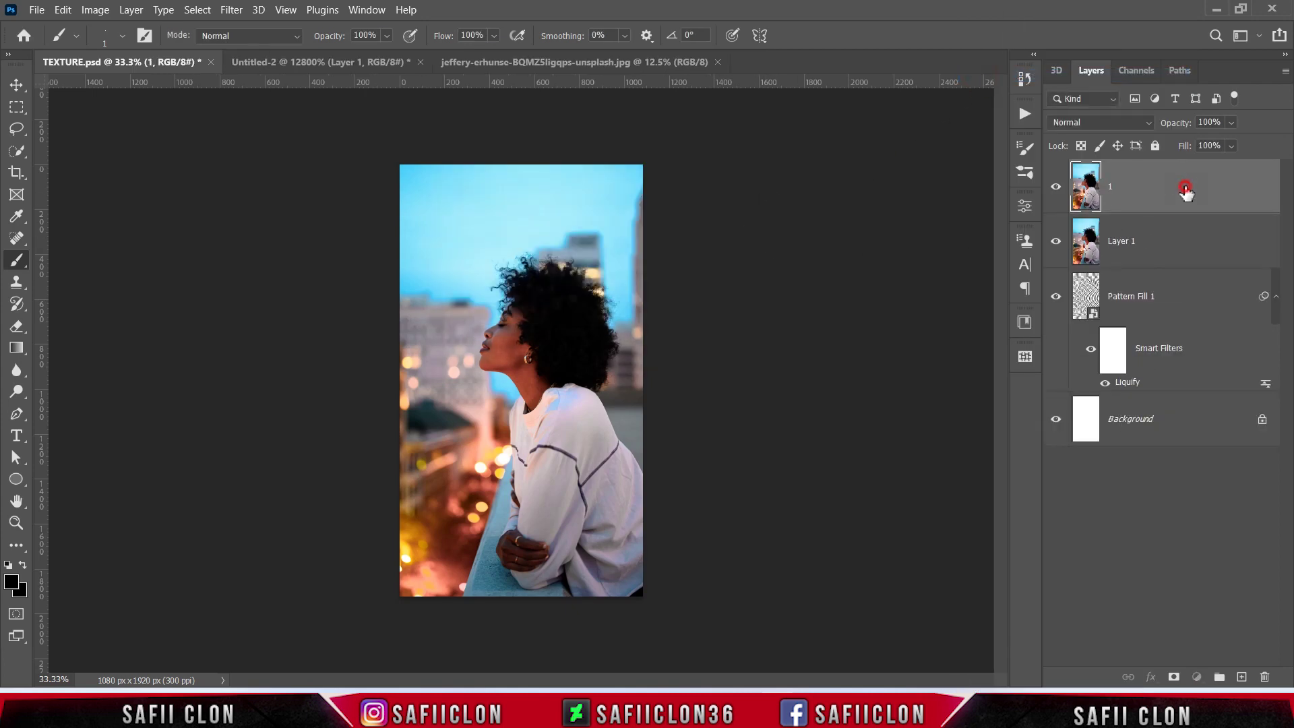
pyautogui.doubleClick(1117, 242)
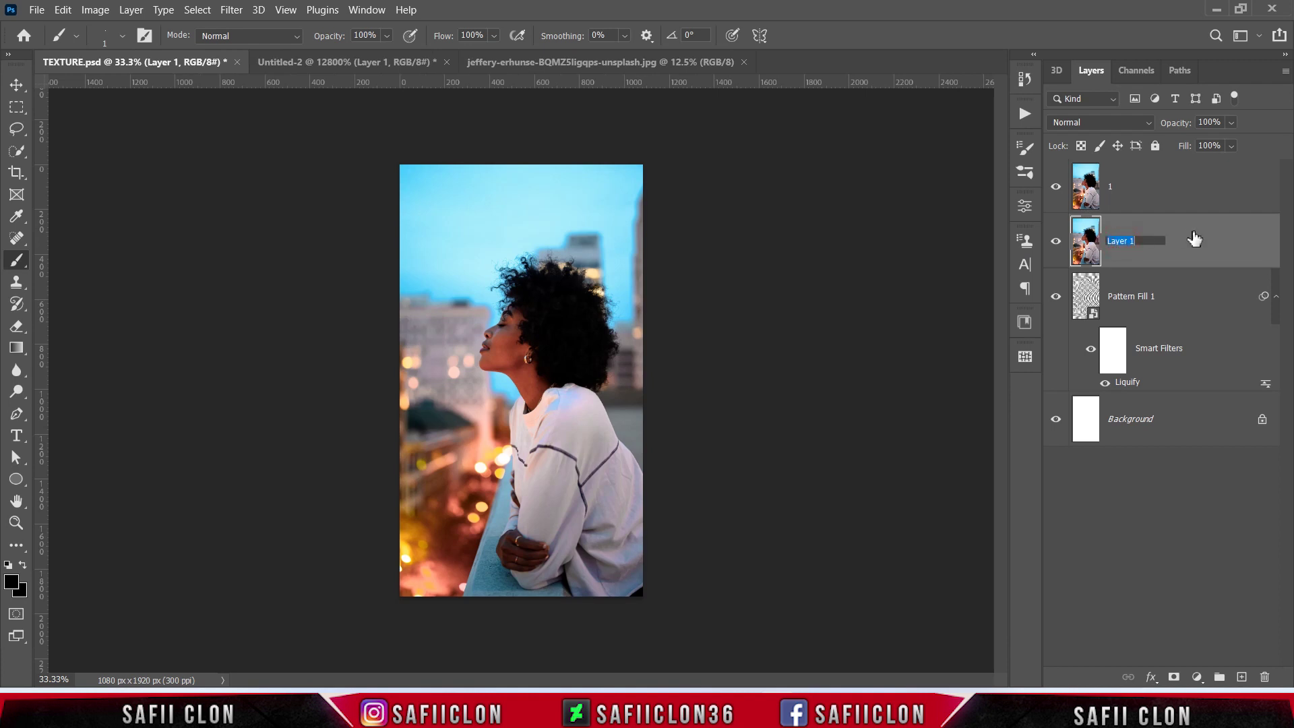
pyautogui.write('2')
pyautogui.press('Return')
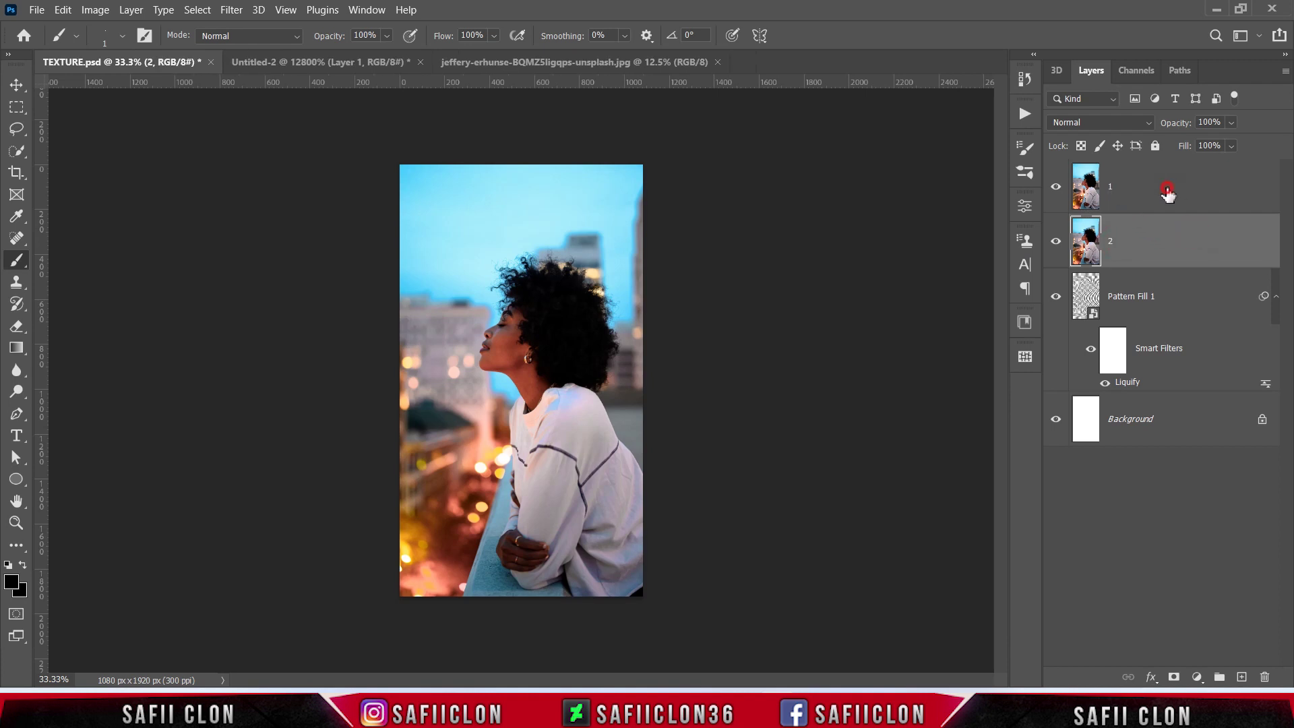
# - Flip layer 1 horizontally and nudge it slightly to the right
pyautogui.click(1169, 194)
pyautogui.hotkey('ctrl', 't')
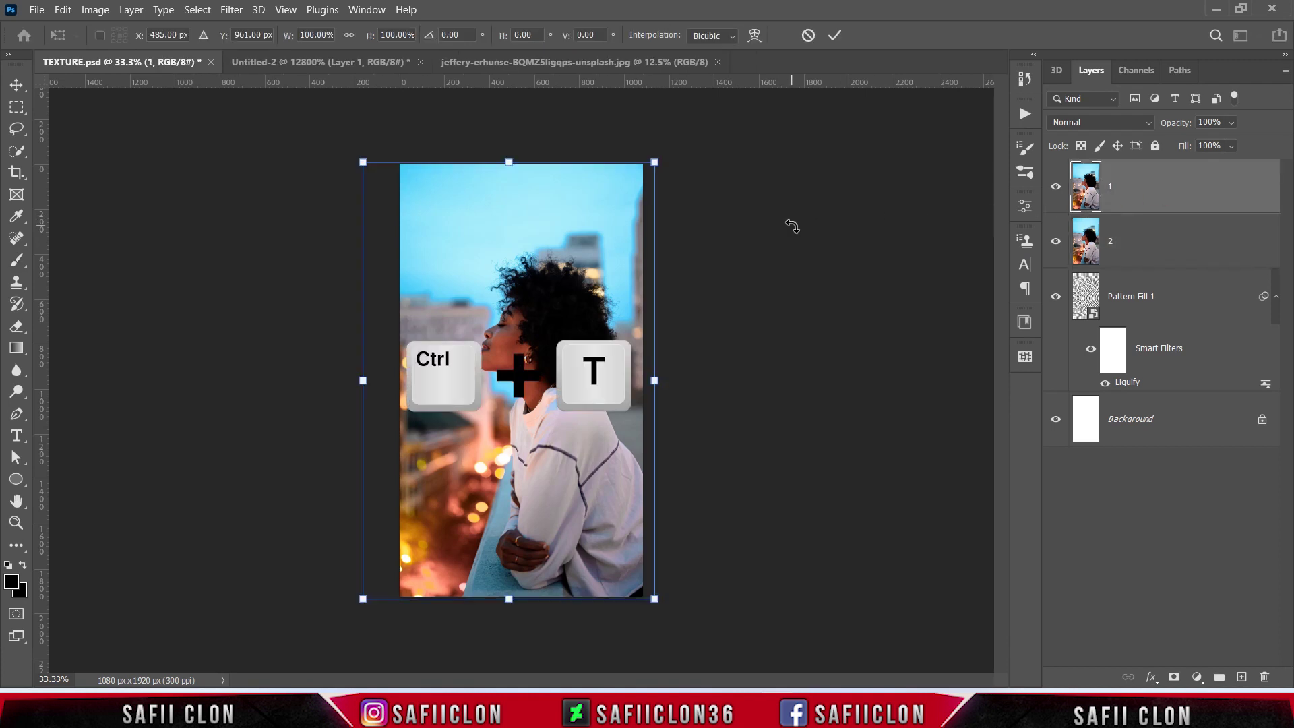
pyautogui.rightClick(543, 340)
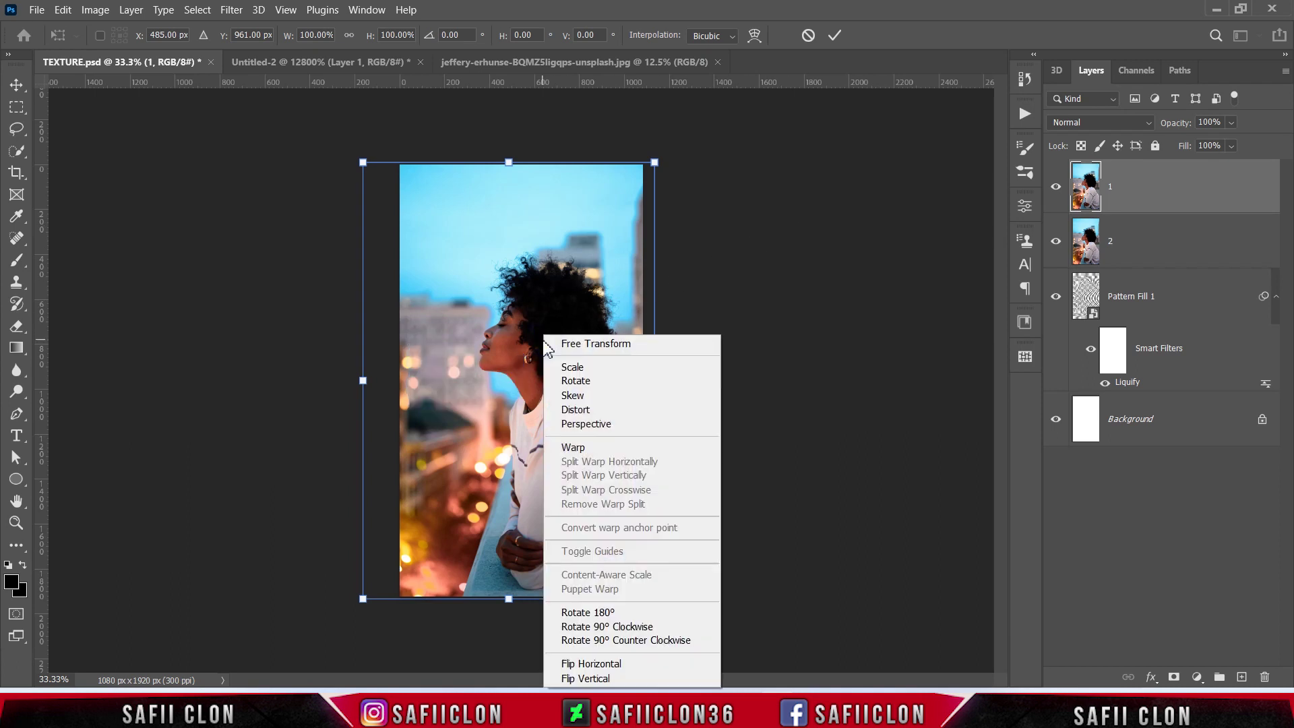
pyautogui.click(607, 668)
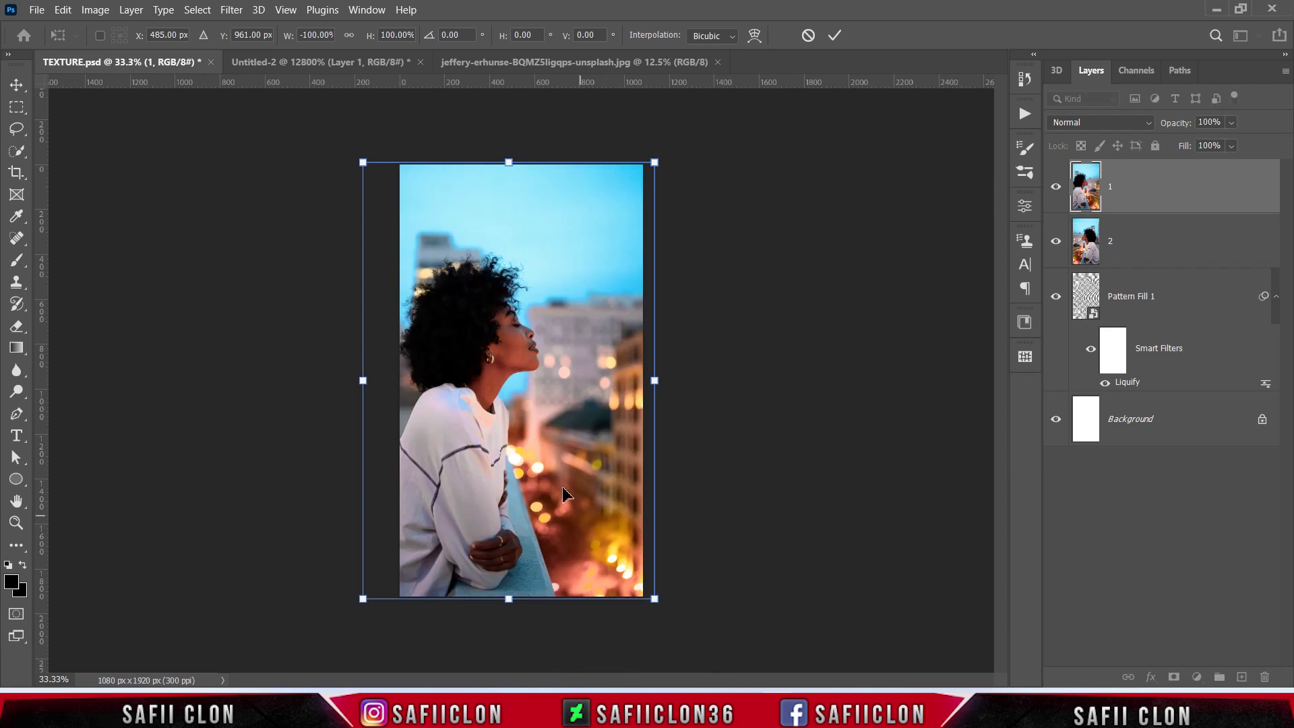
pyautogui.moveTo(479, 426); pyautogui.dragTo(507, 429)
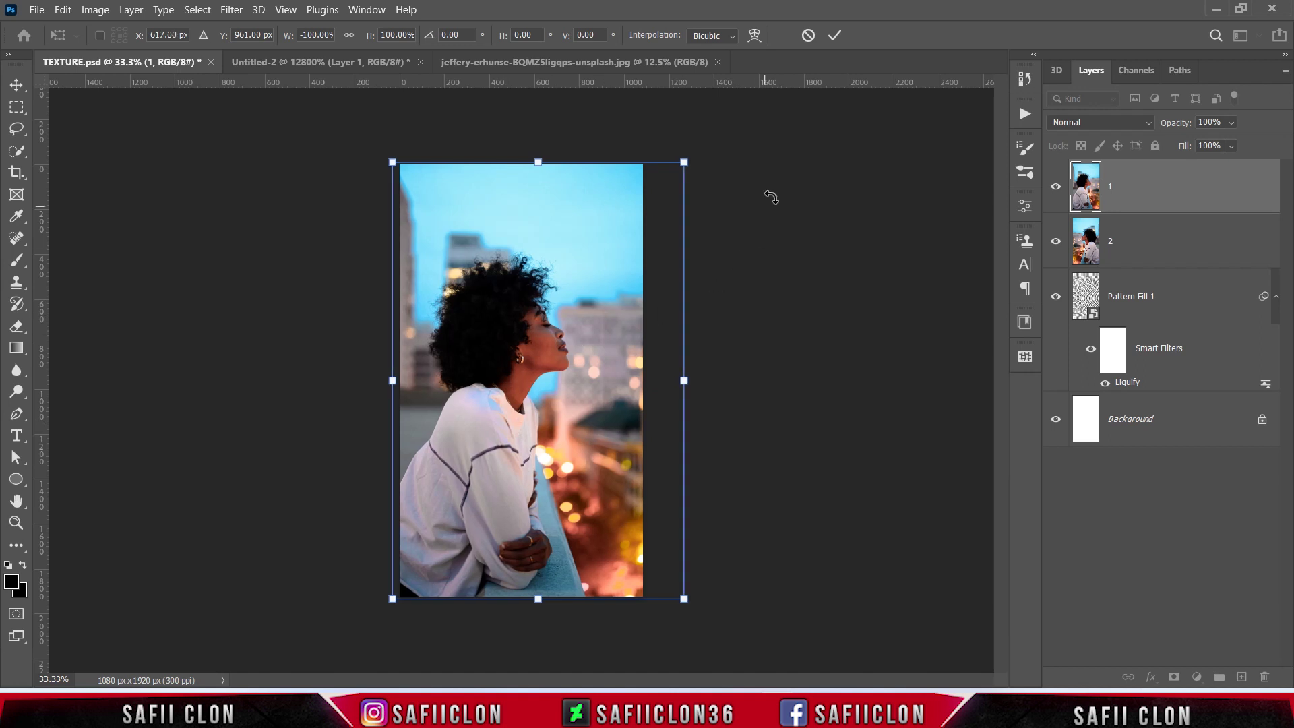
pyautogui.click(835, 35)
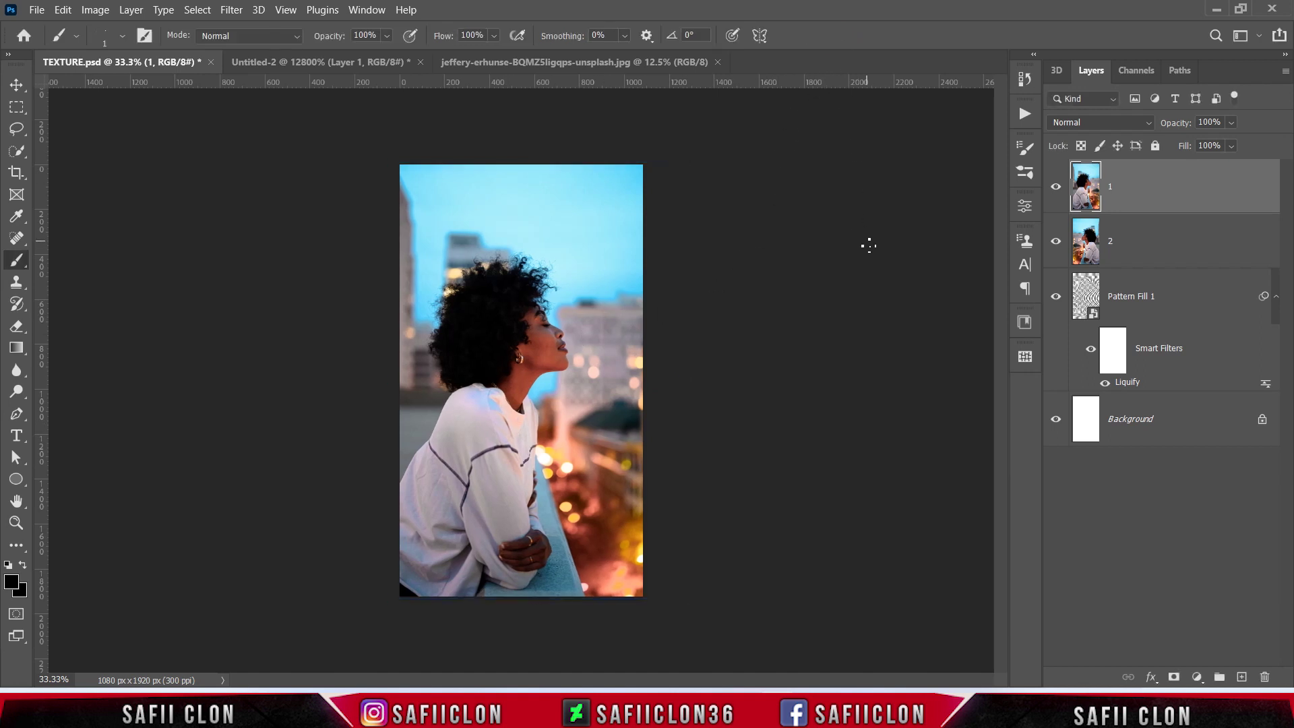
# - Set up Displace on layer 1 with Horizontal scale 300, Vertical 0 and Wrap Around
pyautogui.click(1055, 192)
pyautogui.click(1056, 192)
pyautogui.click(1055, 192)
pyautogui.click(238, 15)
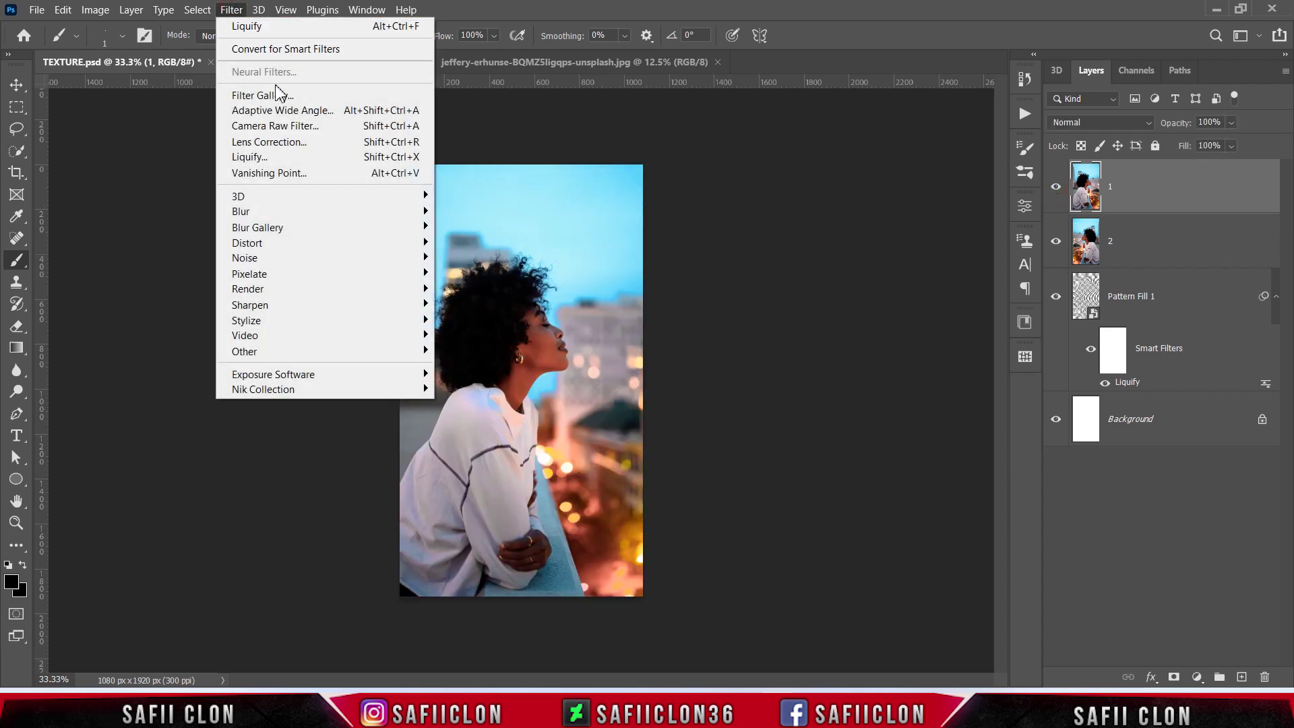
pyautogui.moveTo(247, 242)
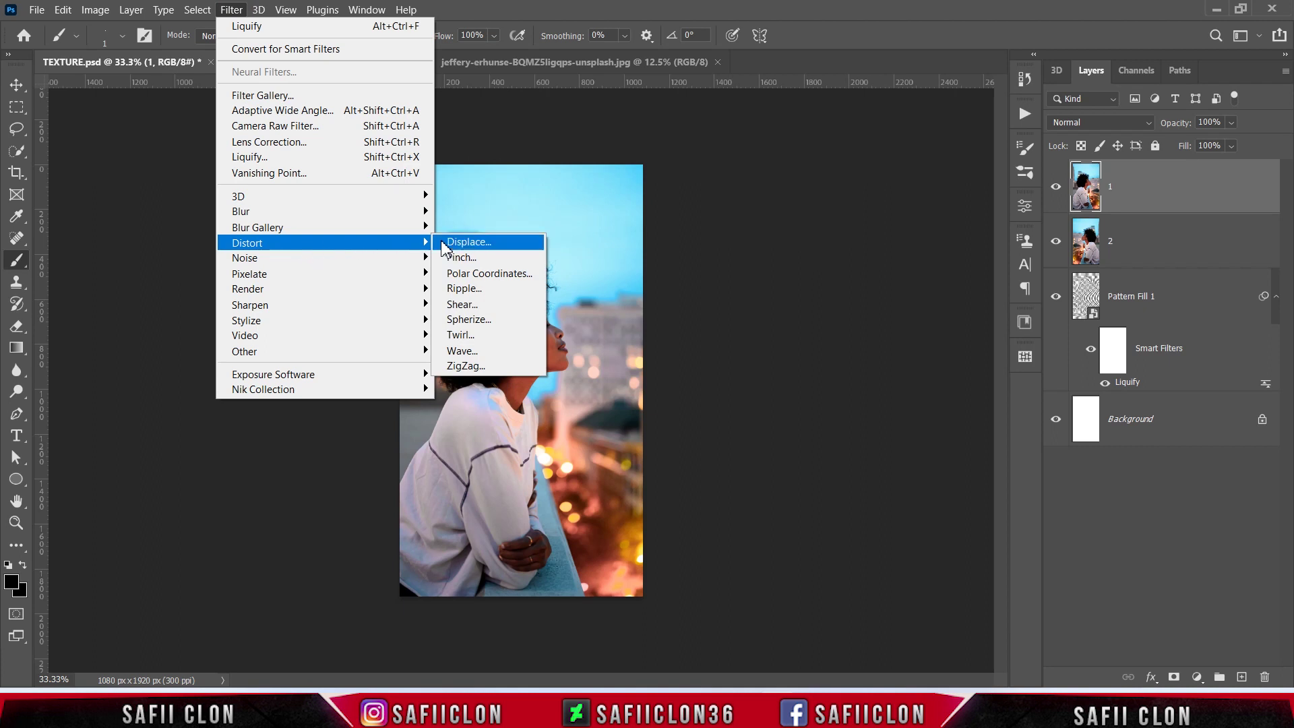
pyautogui.click(478, 243)
pyautogui.write('3')
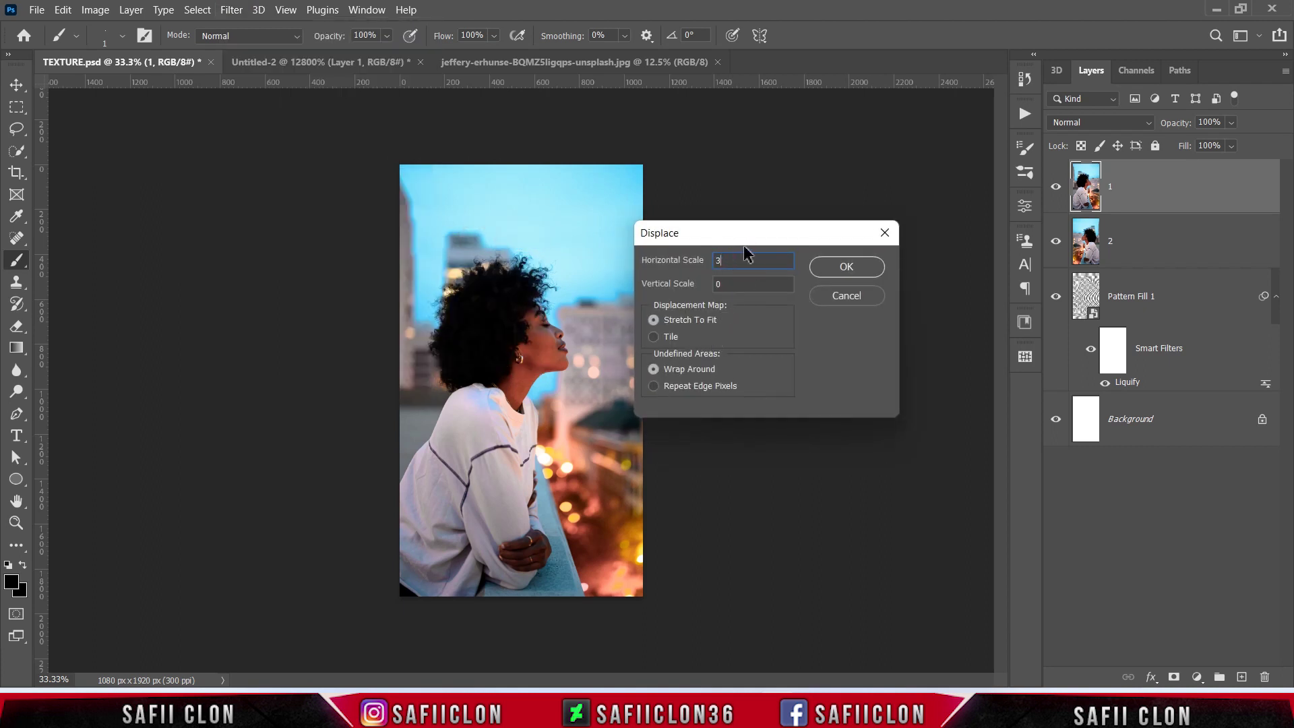
pyautogui.write('00')
pyautogui.doubleClick(733, 283)
pyautogui.write('0')
pyautogui.click(653, 369)
pyautogui.click(836, 269)
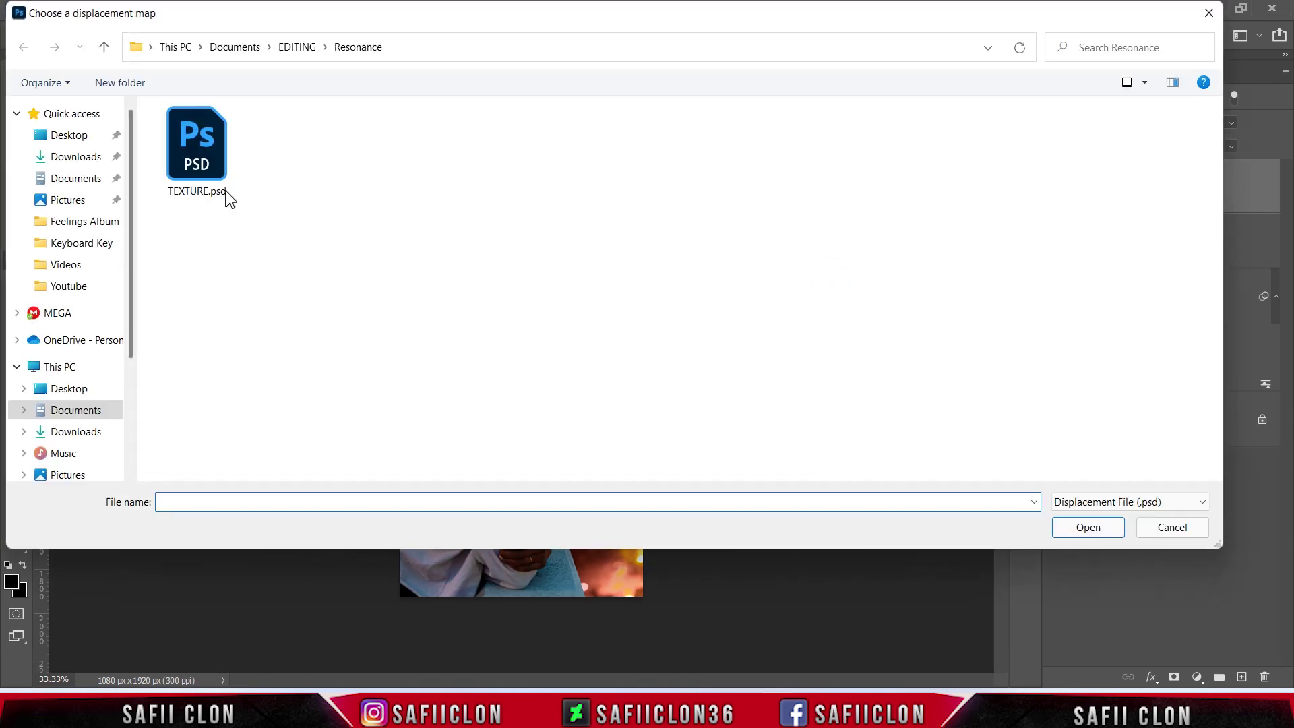
# - Use TEXTURE.psd as the displacement map, then hide layer 1 and select layer 2
pyautogui.click(199, 161)
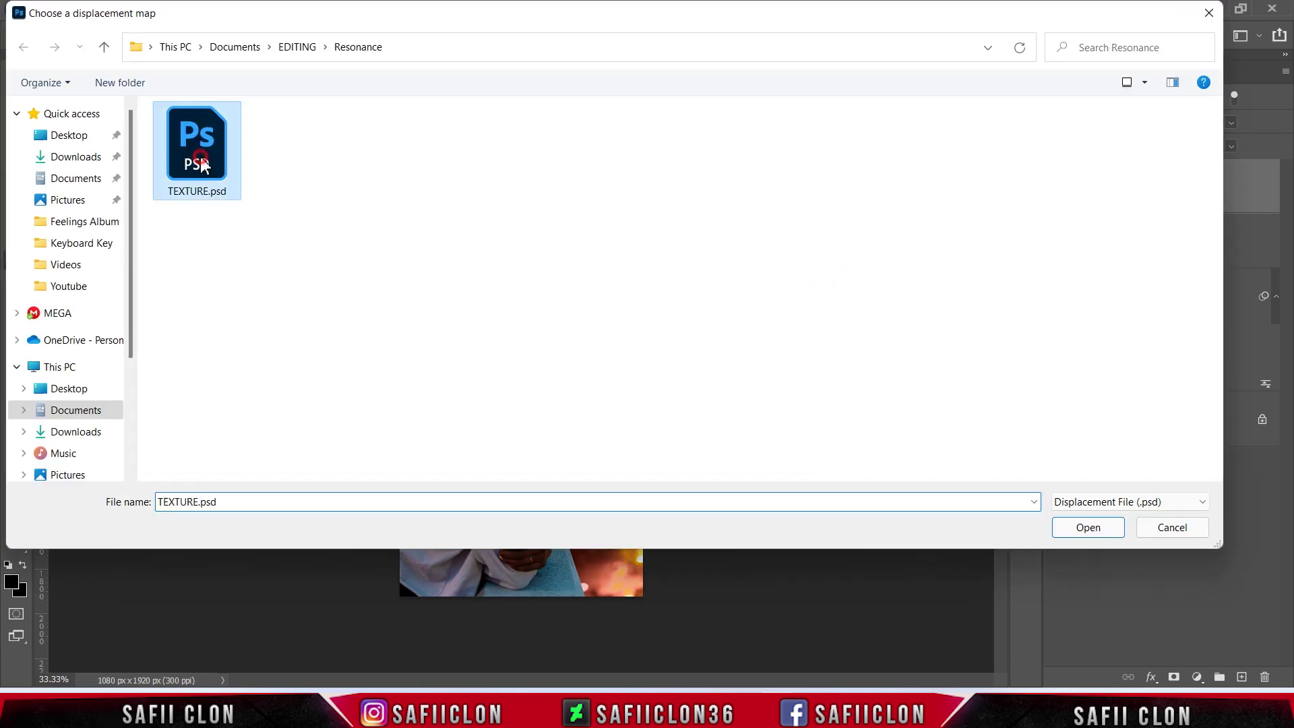
pyautogui.click(1088, 528)
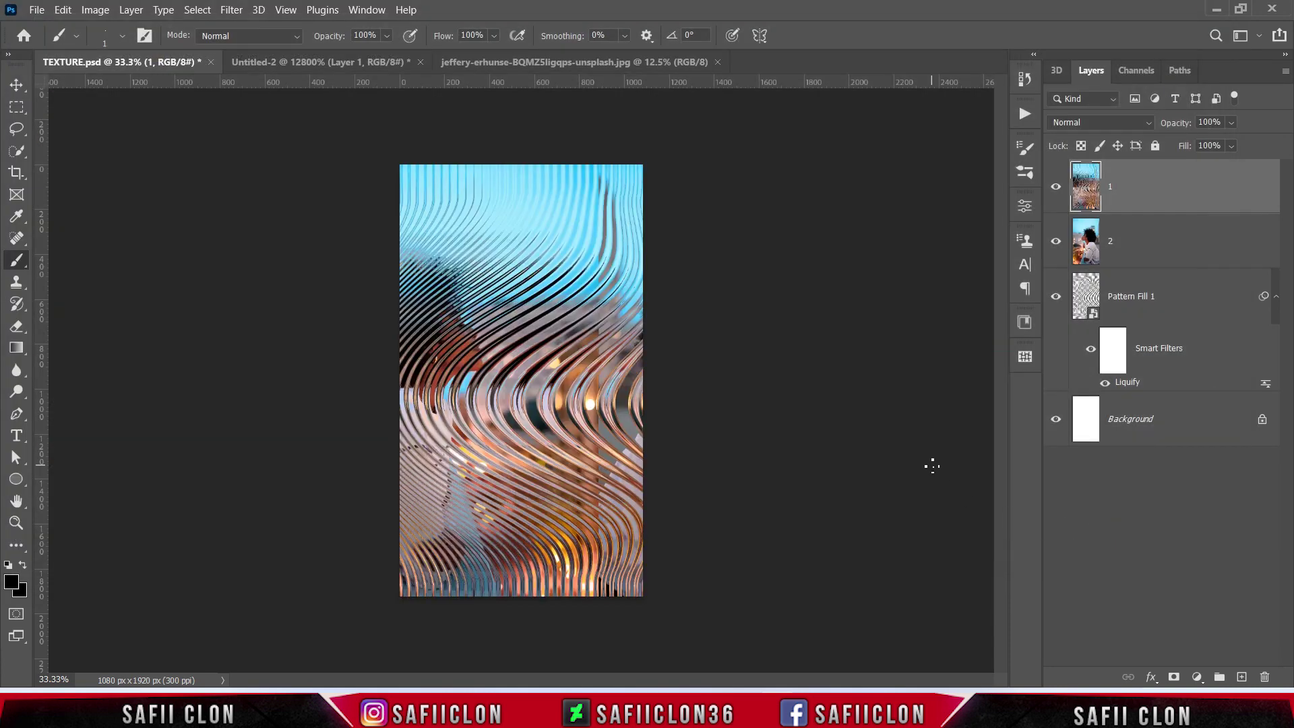
pyautogui.click(1056, 187)
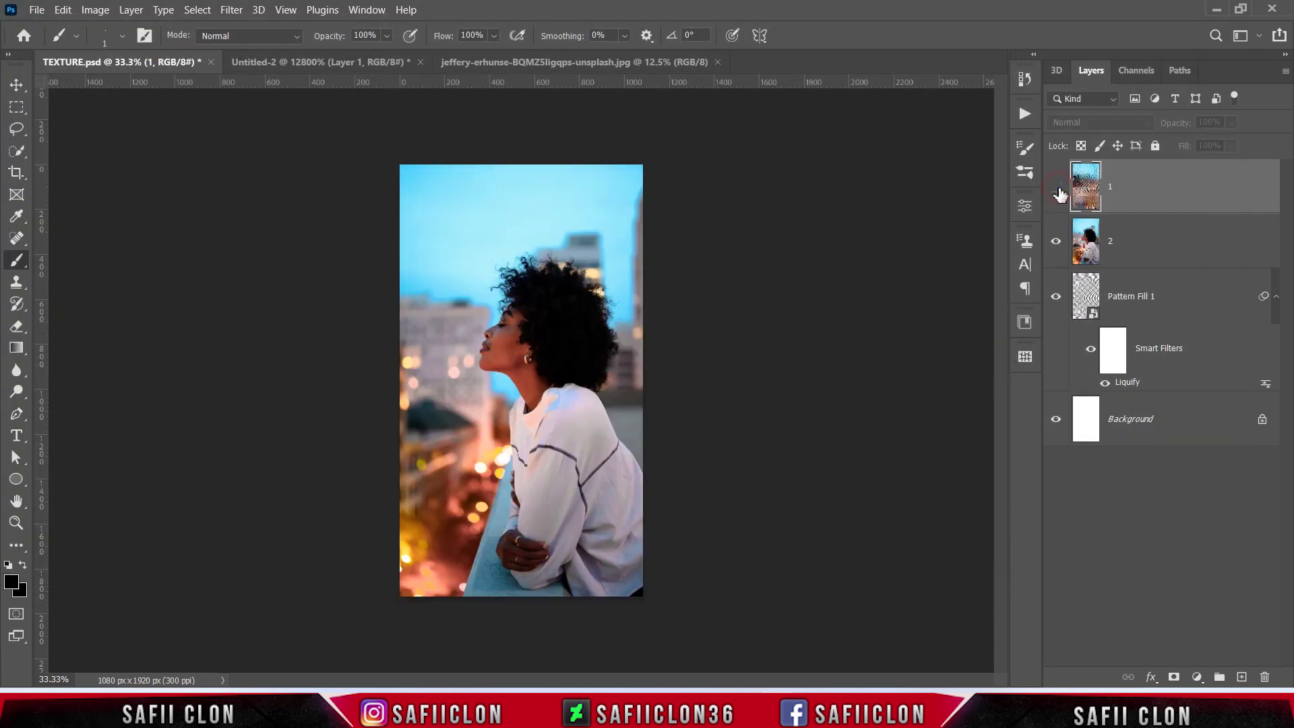
pyautogui.click(1180, 251)
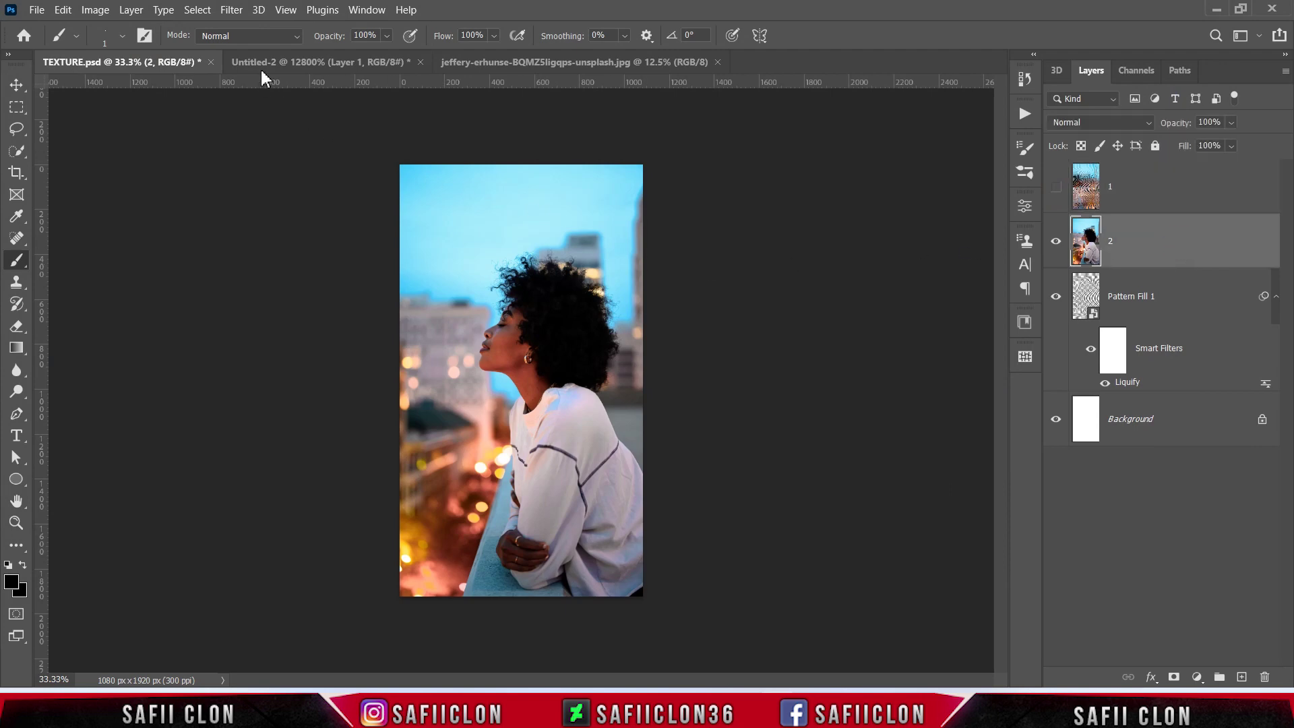
# - Apply the same Displace filter to layer 2 with TEXTURE.psd as the map
pyautogui.click(231, 9)
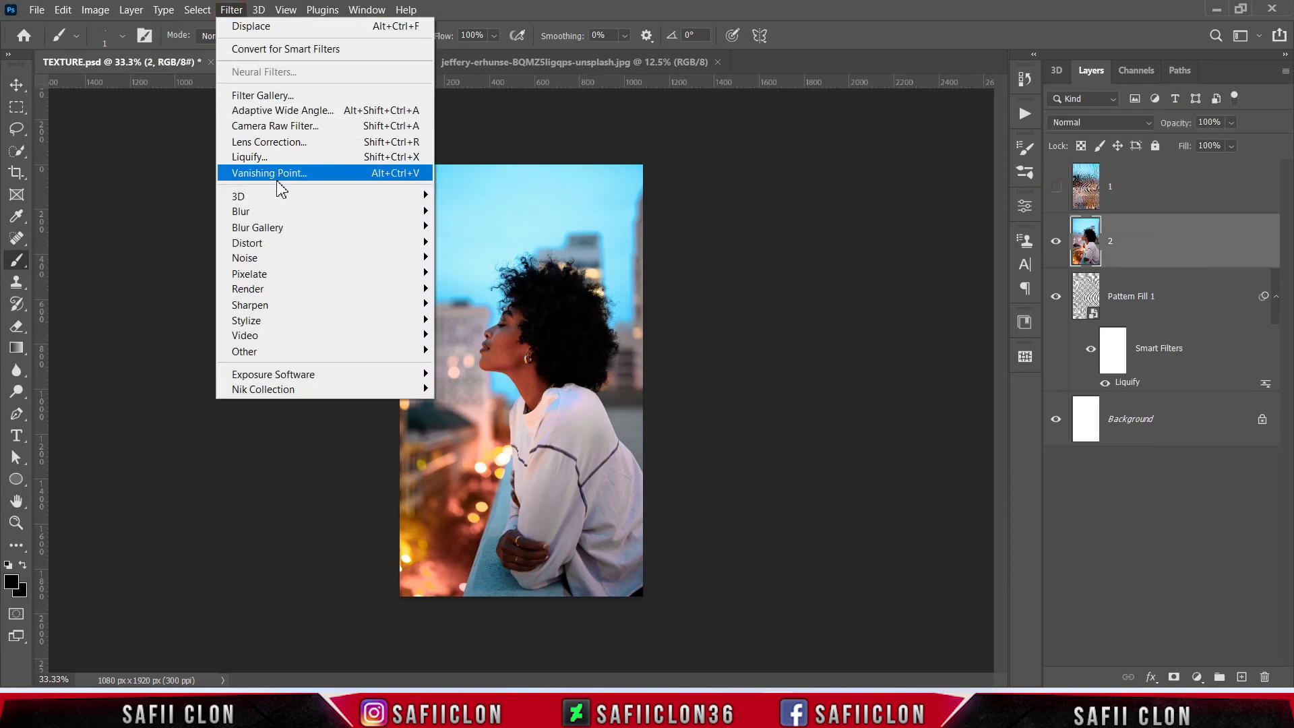
pyautogui.click(482, 248)
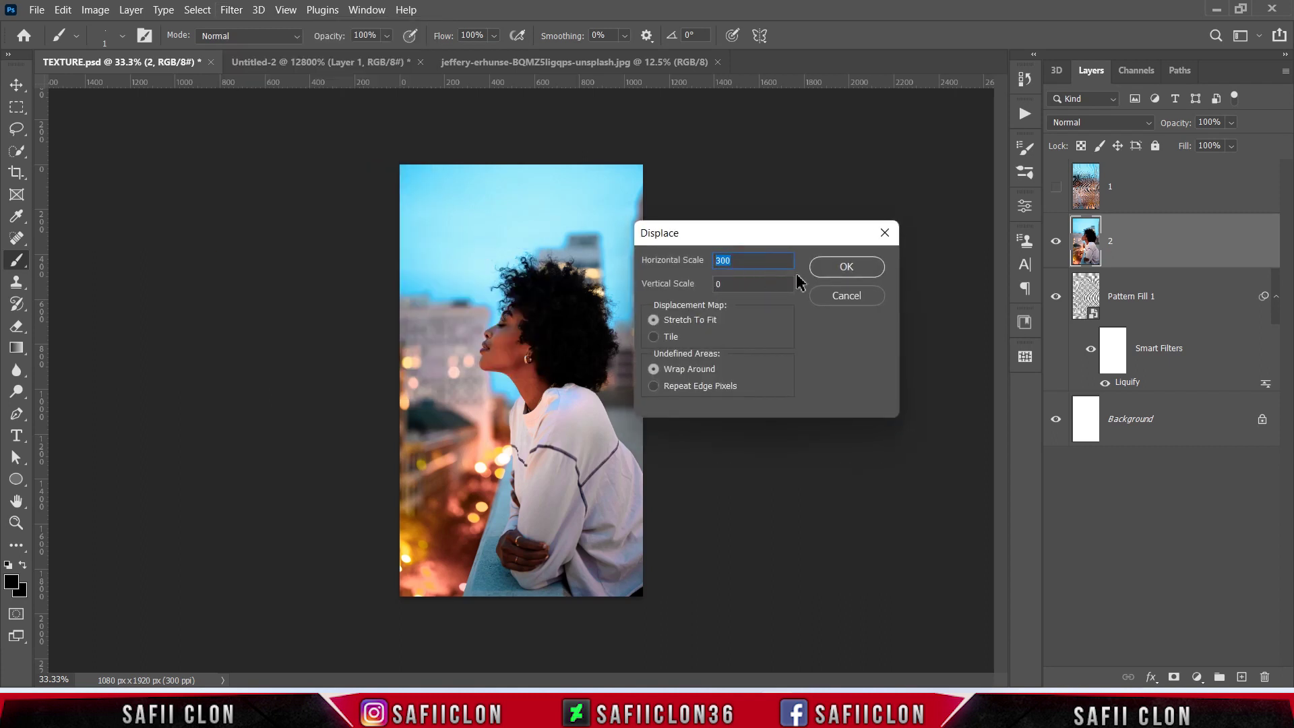
pyautogui.click(848, 267)
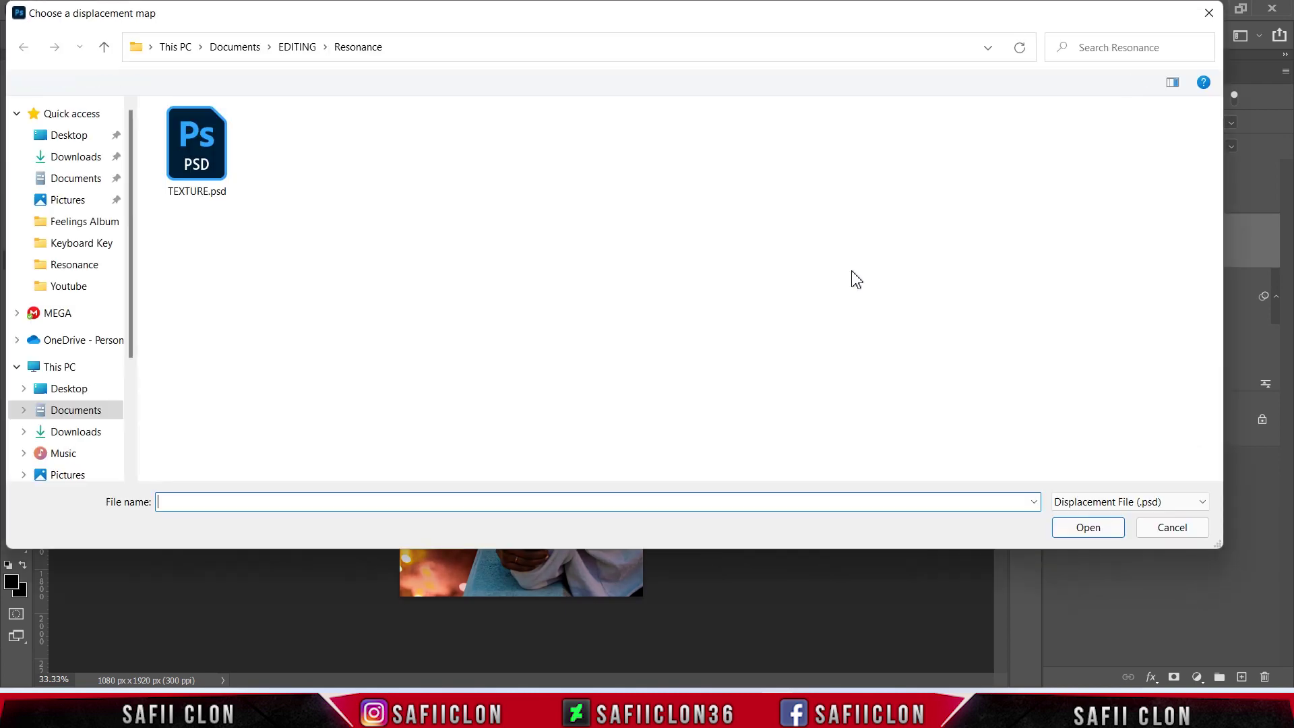
pyautogui.click(210, 156)
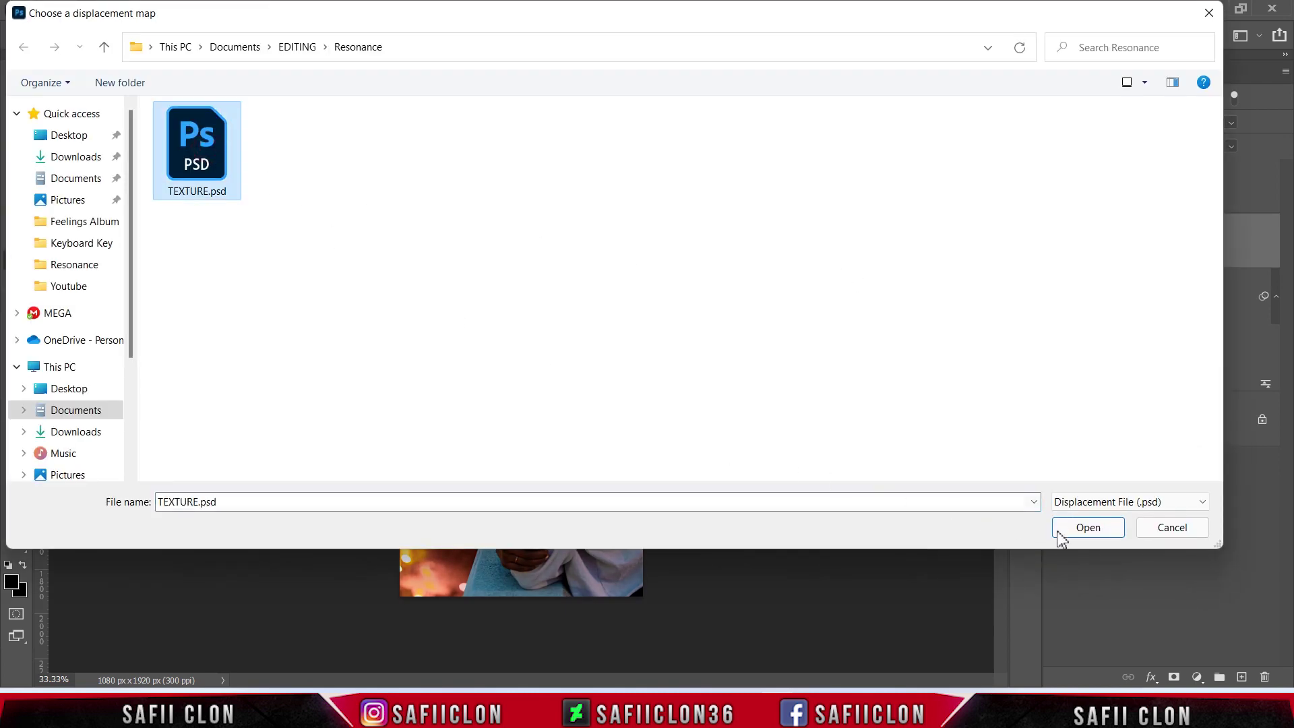
pyautogui.click(1083, 530)
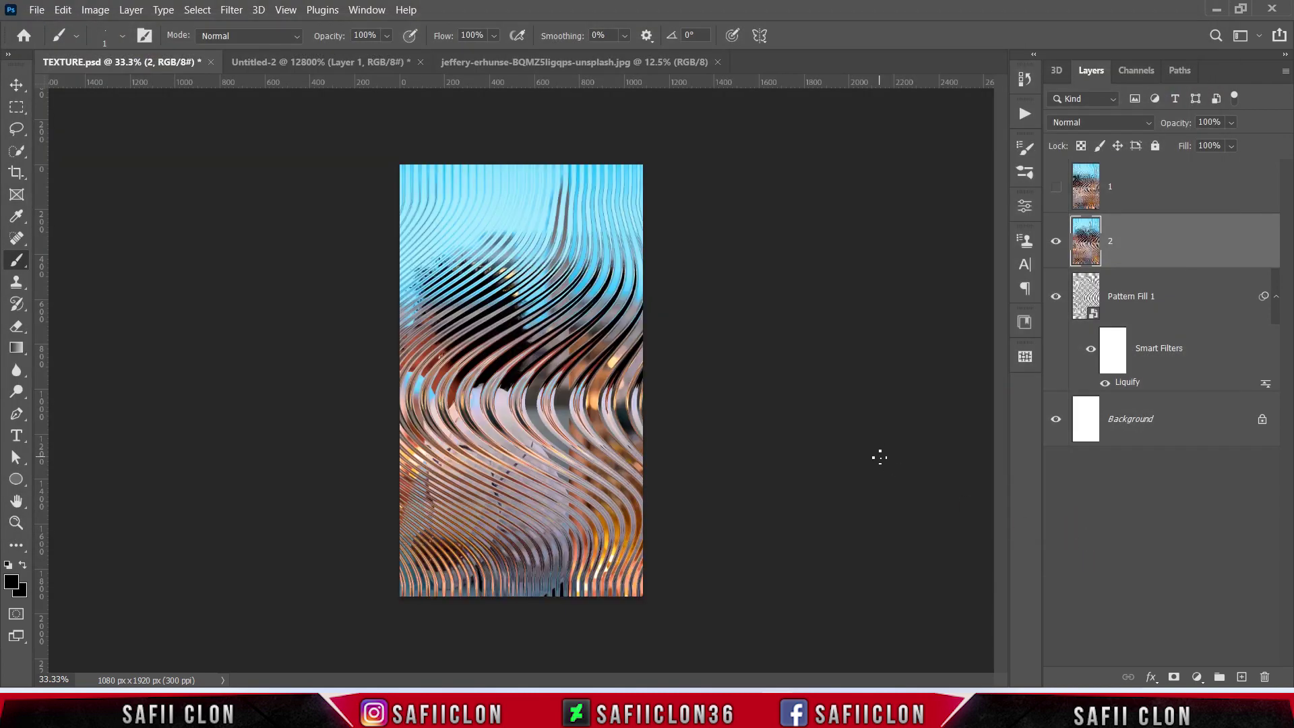
# - Show layer 1 in Hard Light blend mode and add layer 2 to the selection
pyautogui.click(1056, 187)
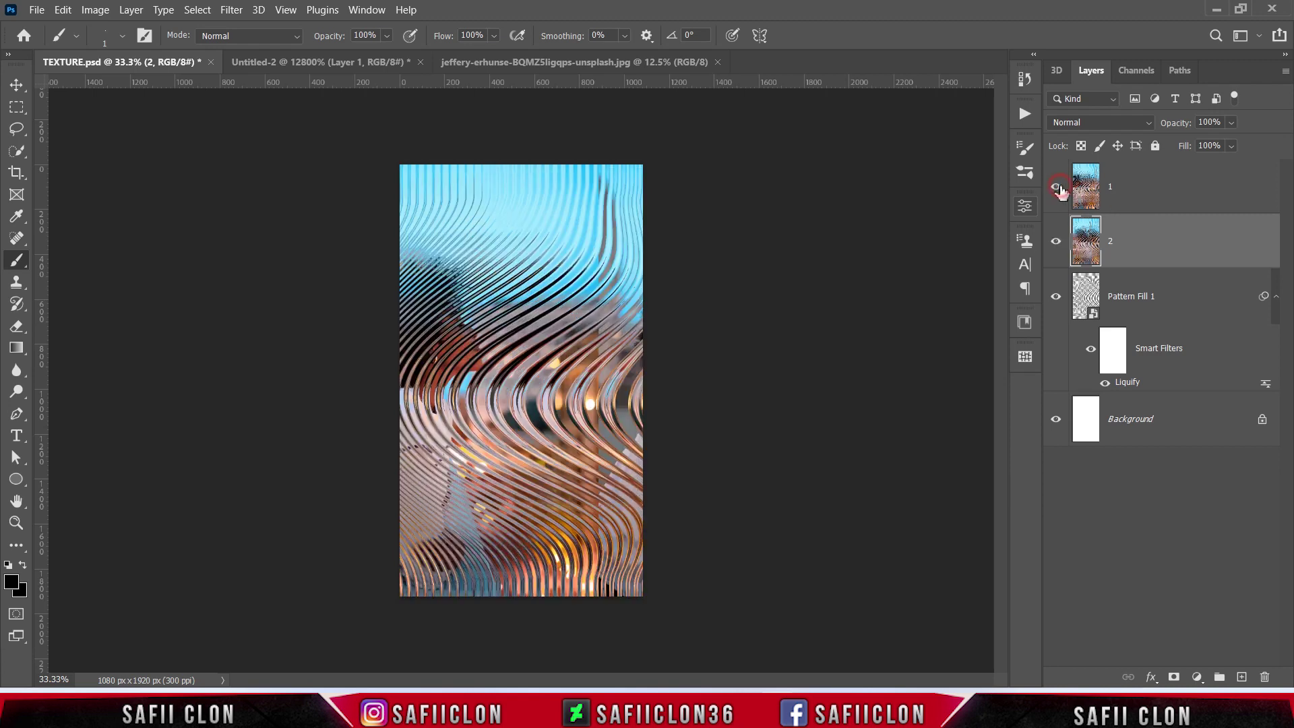
pyautogui.click(1058, 189)
pyautogui.click(1056, 192)
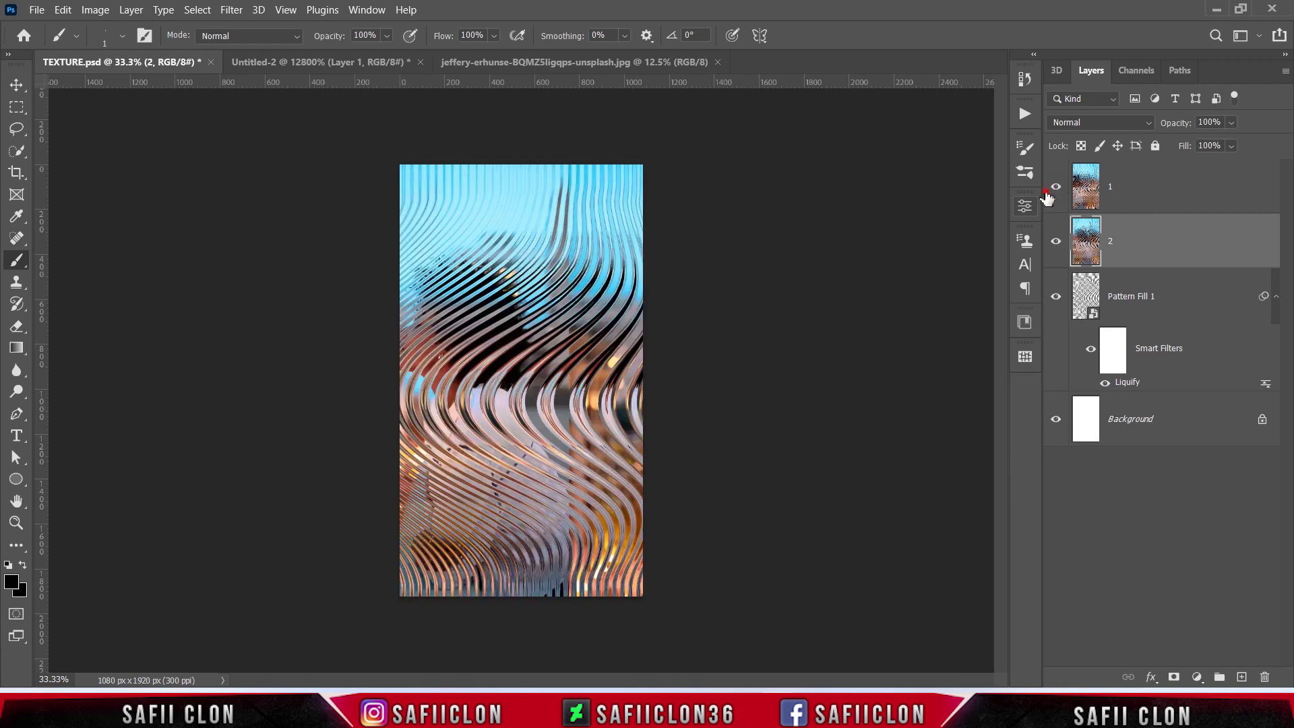
pyautogui.click(1186, 187)
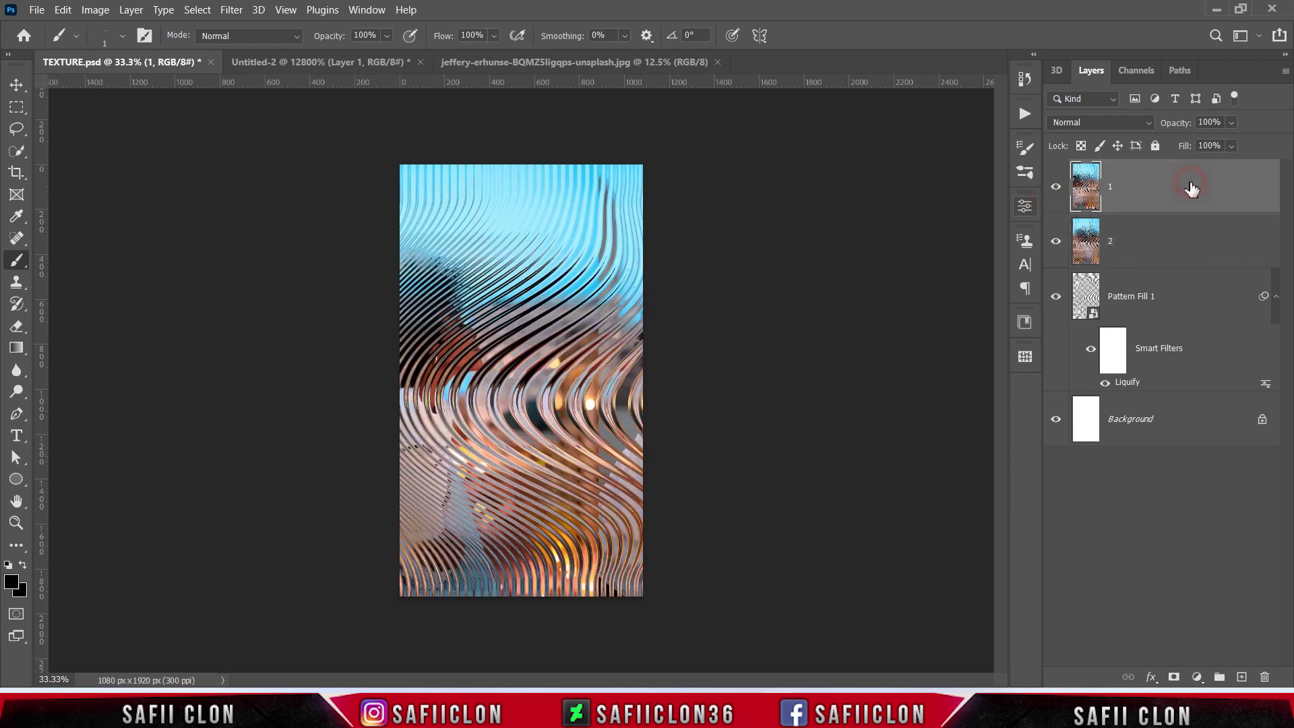
pyautogui.click(1128, 124)
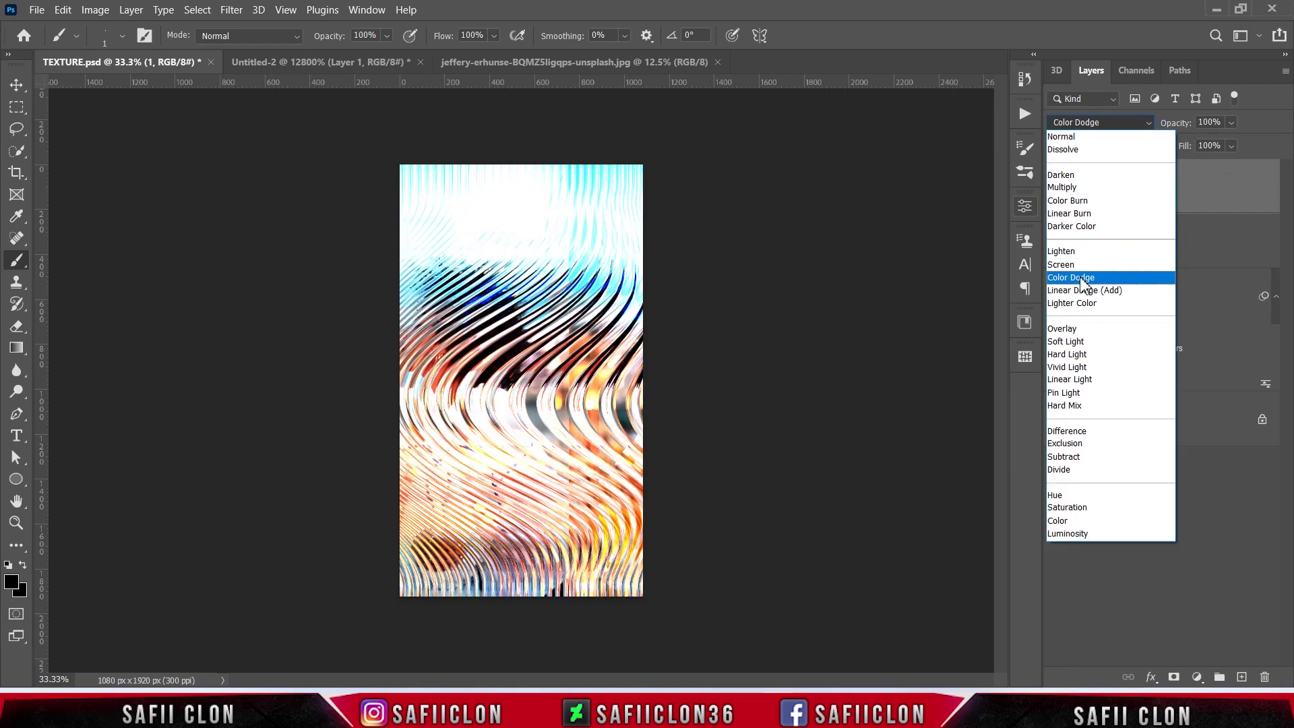
pyautogui.click(1081, 357)
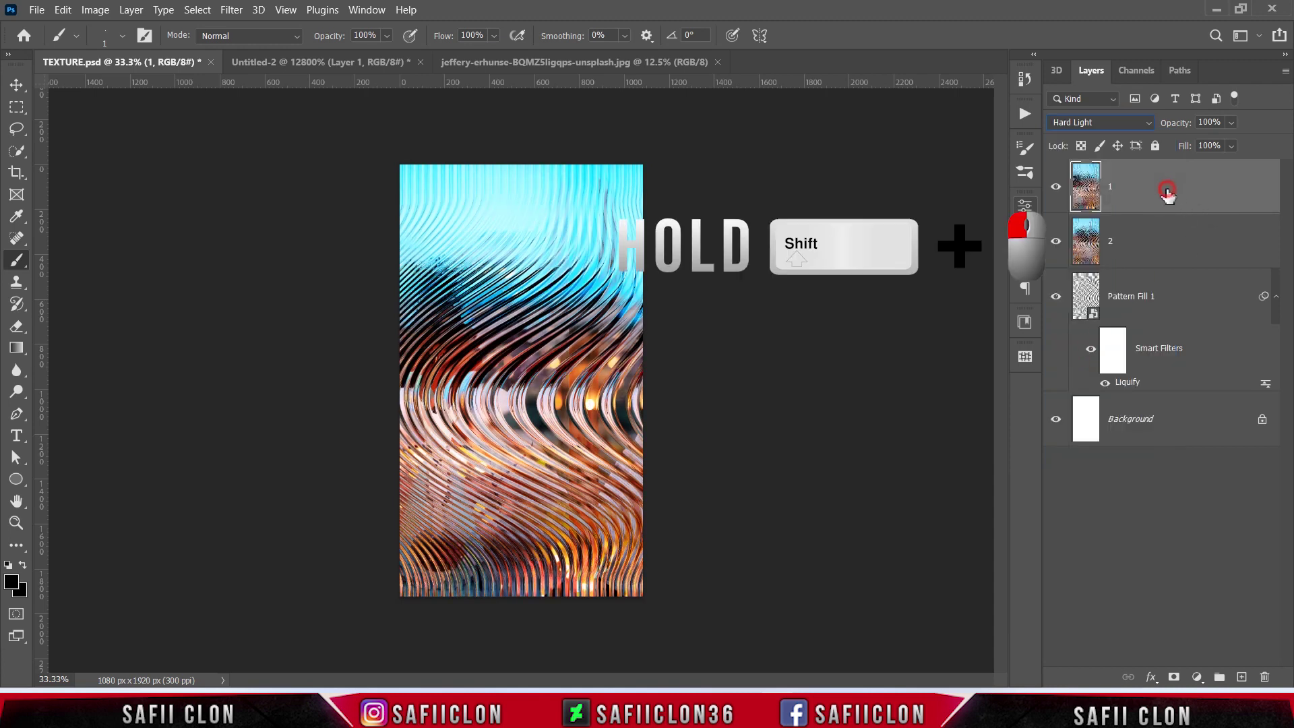
pyautogui.keyDown('shift'); pyautogui.click(1170, 245); pyautogui.keyUp('shift')
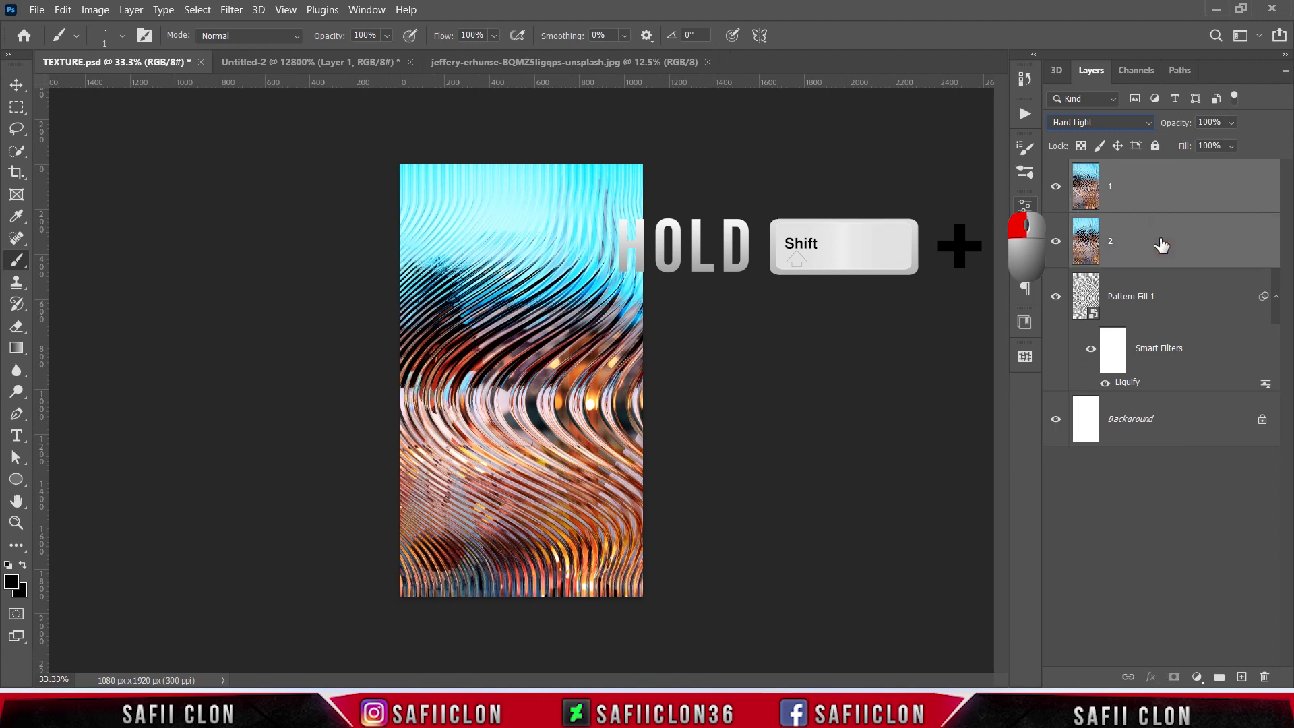
# - Group layers 1 and 2 into a new group named 1
pyautogui.rightClick(1161, 245)
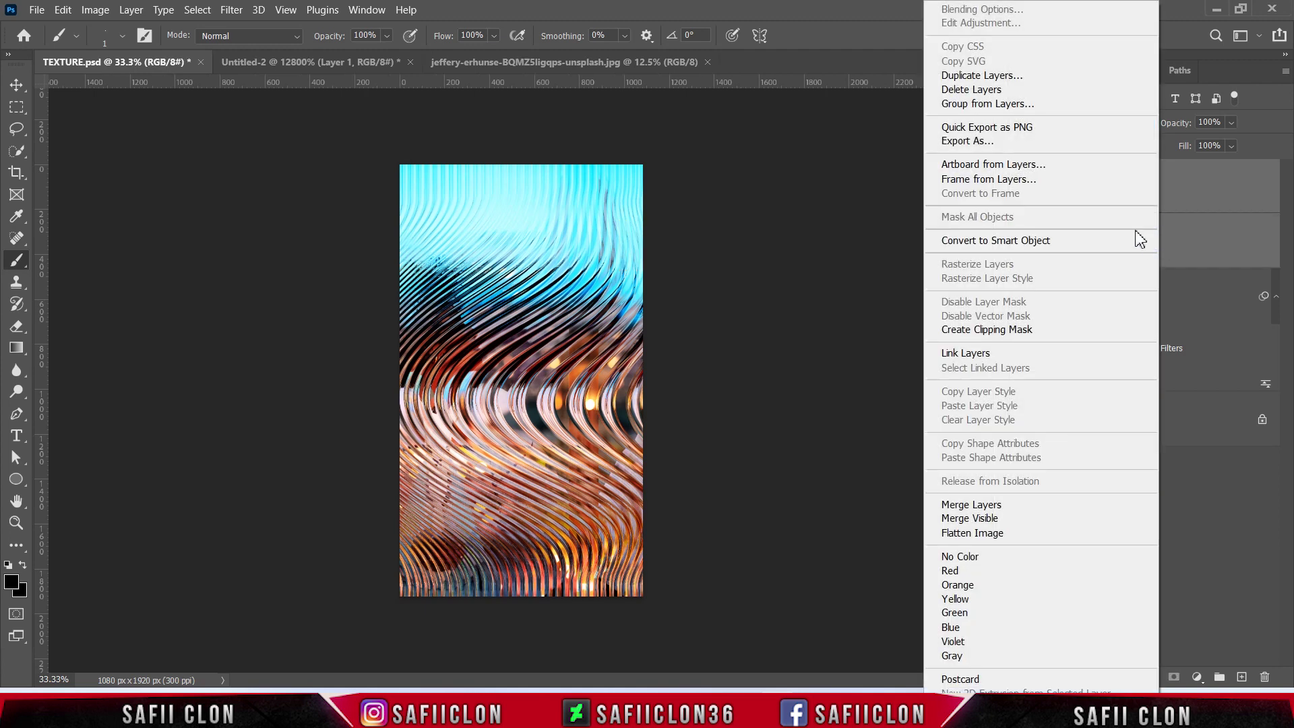
pyautogui.click(988, 105)
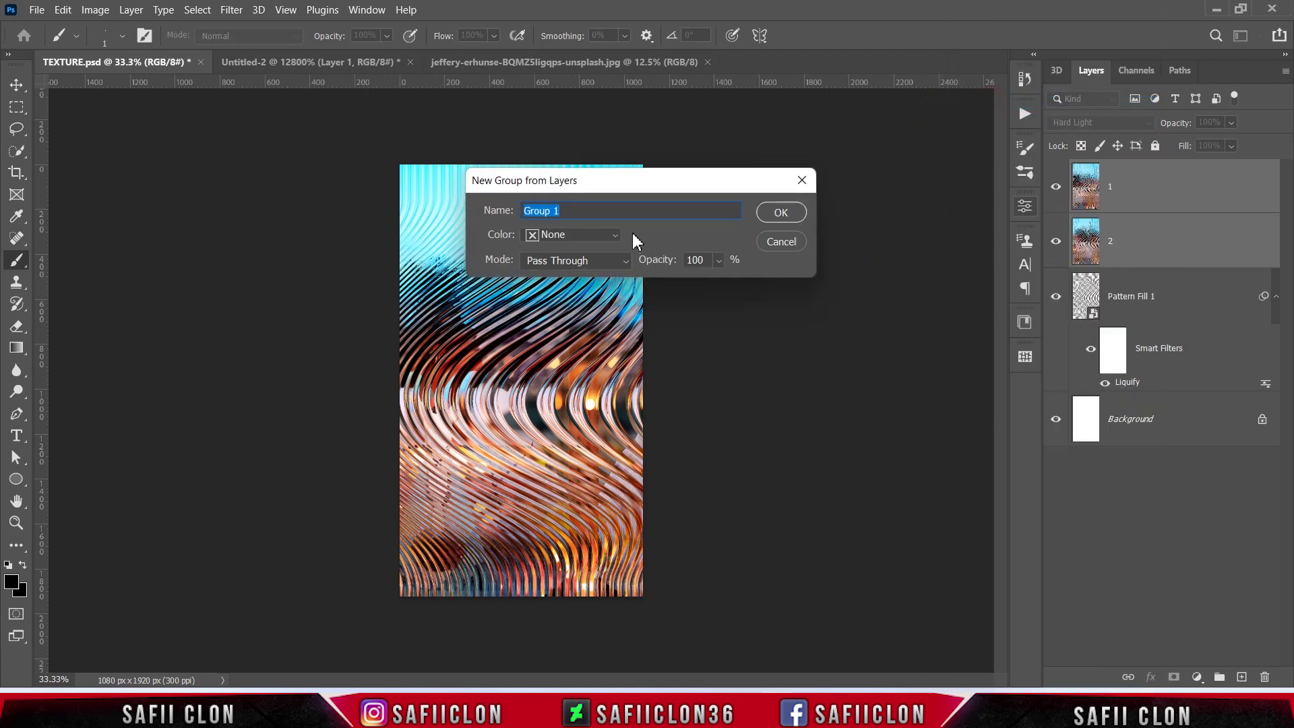
pyautogui.write('1')
pyautogui.click(779, 212)
# - Set group 1's blend mode to Subtract
pyautogui.hotkey('ctrl', '+')
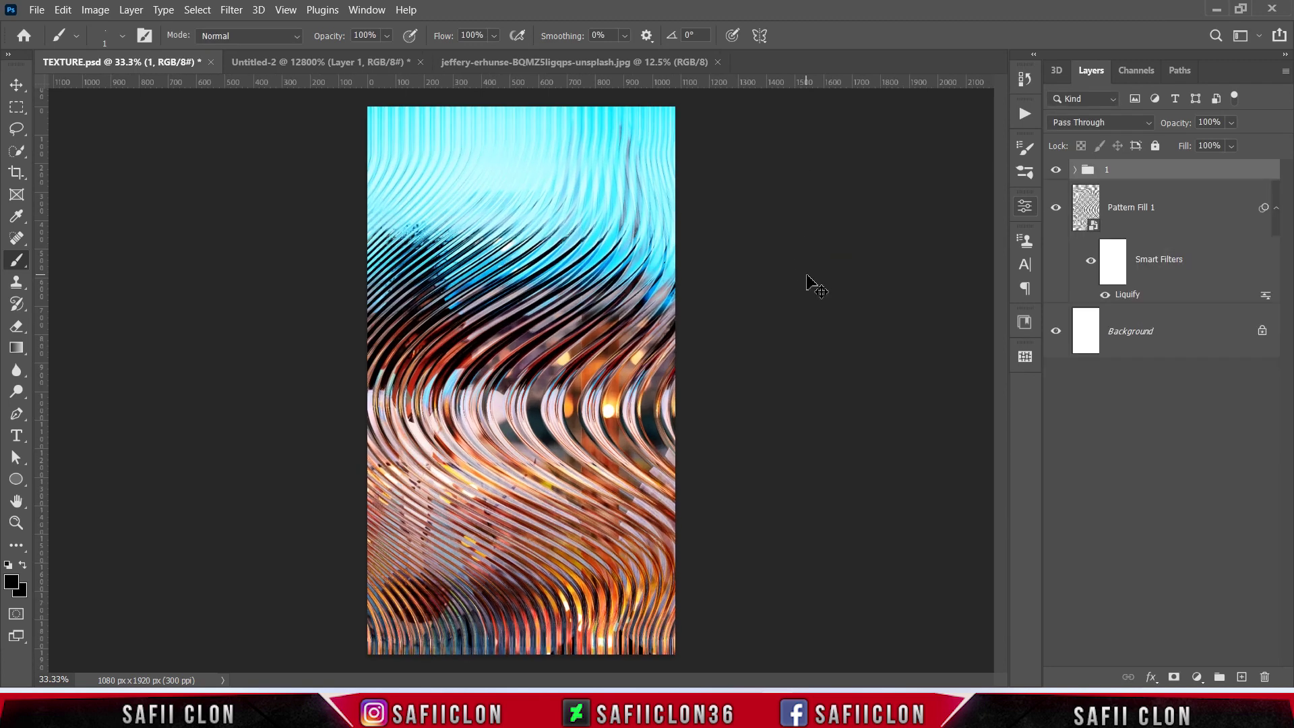
pyautogui.hotkey('ctrl', '+')
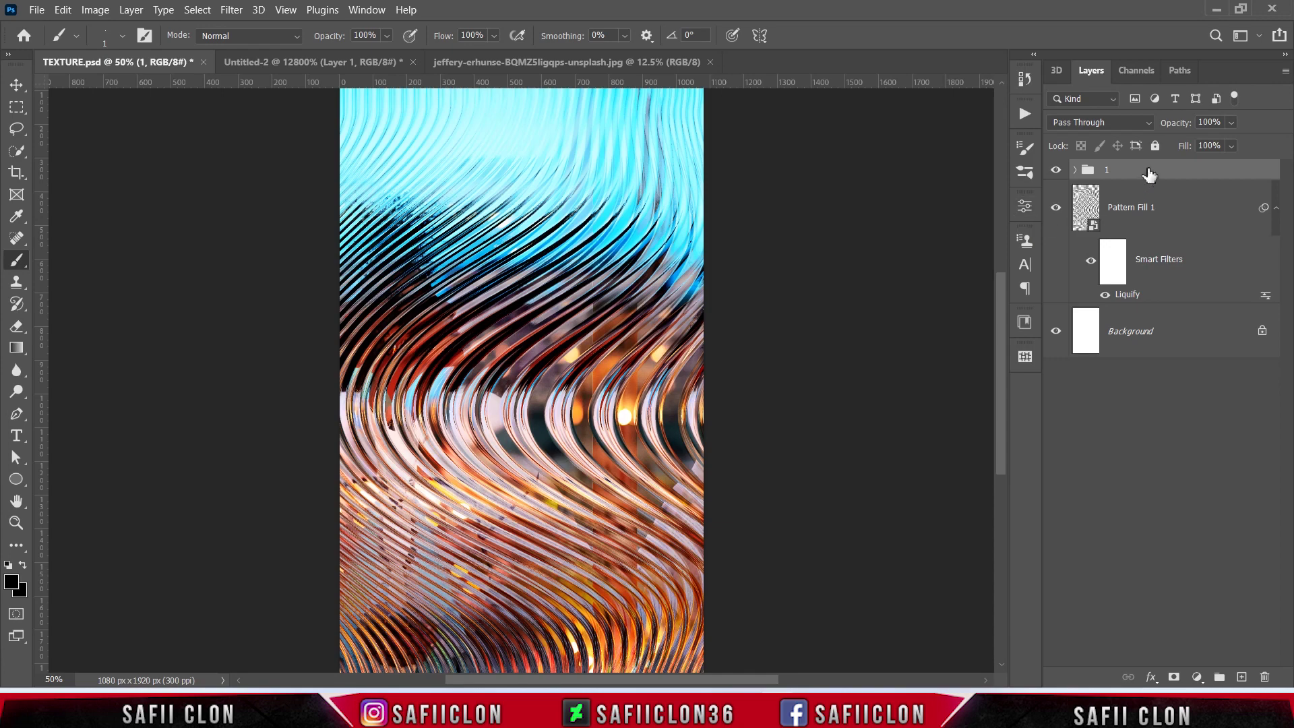
pyautogui.click(1055, 169)
pyautogui.click(1147, 123)
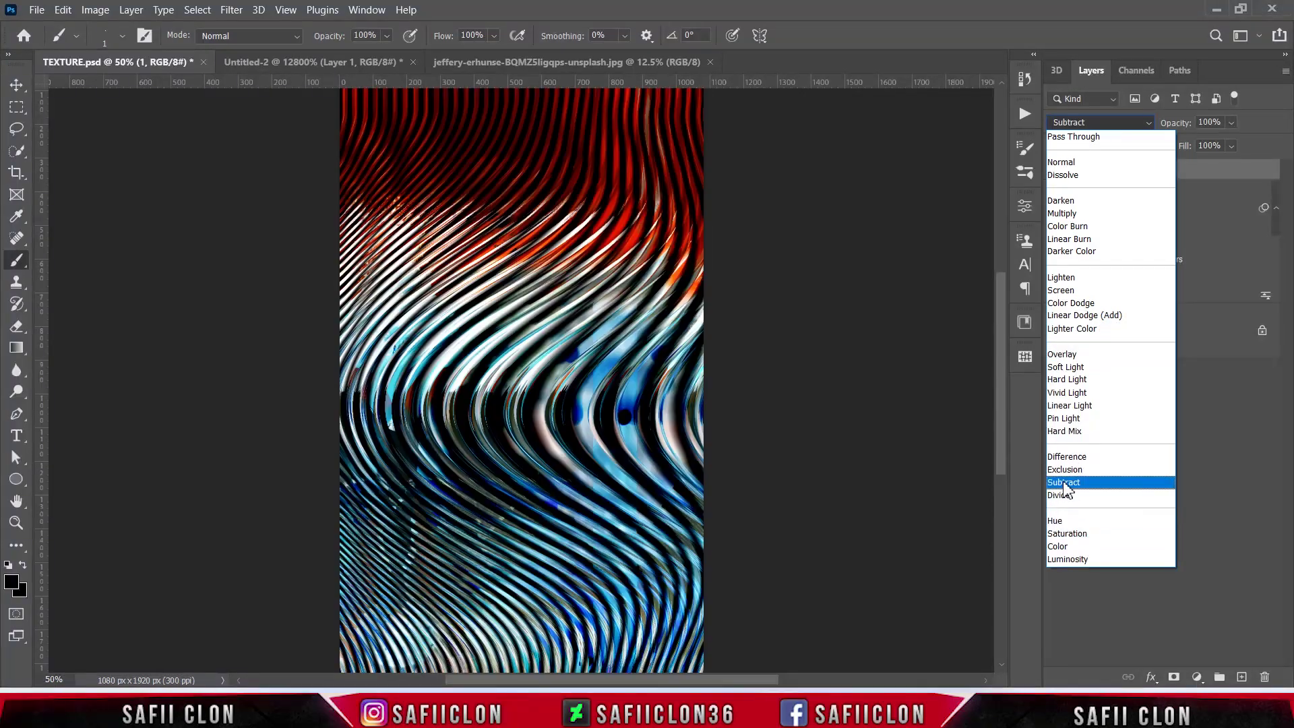
pyautogui.click(1070, 482)
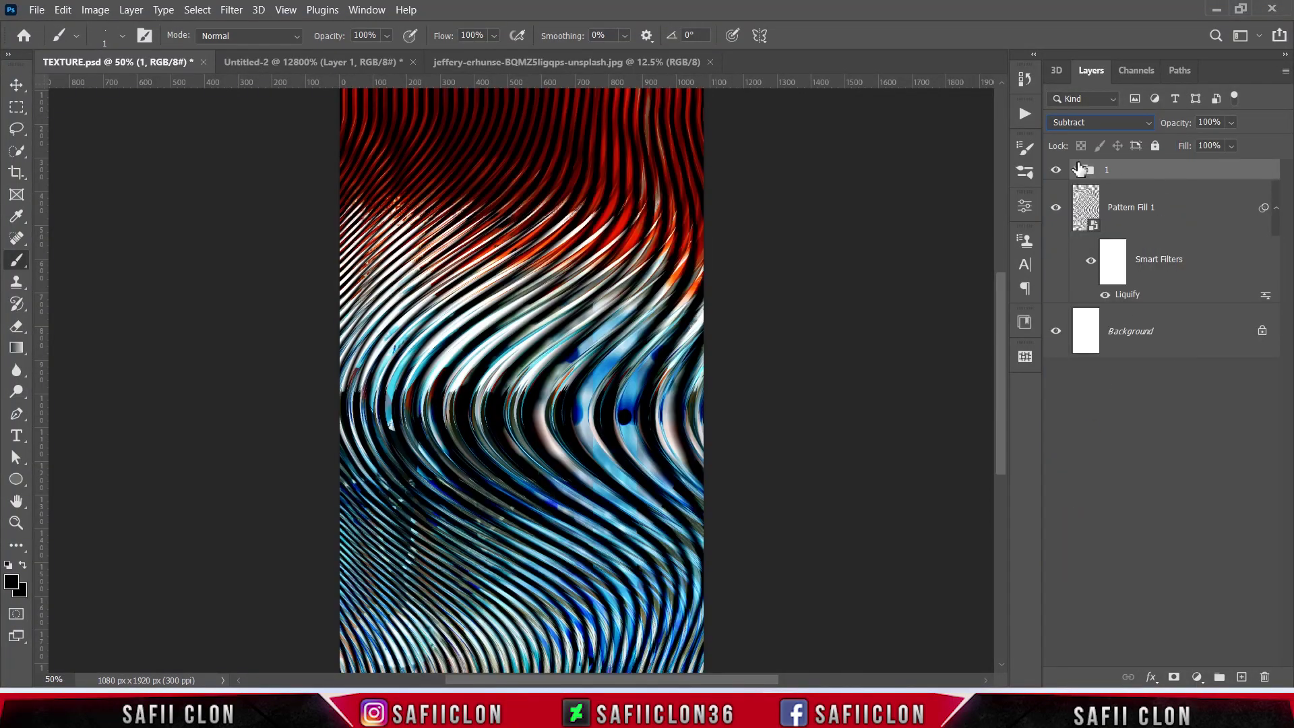
# - Add an Exposure adjustment layer: exposure -0.04, offset +0.0231, gamma 0.85
pyautogui.click(1056, 169)
pyautogui.click(1198, 676)
pyautogui.click(1184, 480)
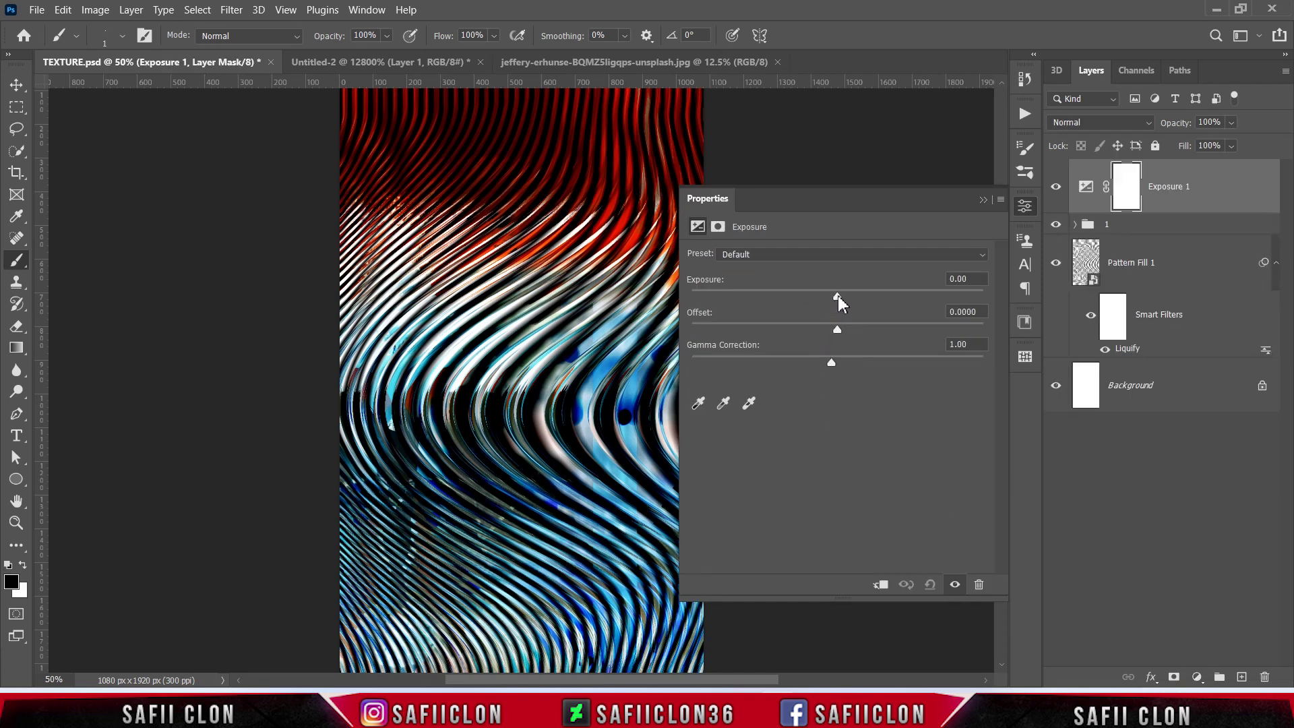
pyautogui.moveTo(838, 295); pyautogui.dragTo(835, 295)
pyautogui.moveTo(841, 334); pyautogui.dragTo(843, 328)
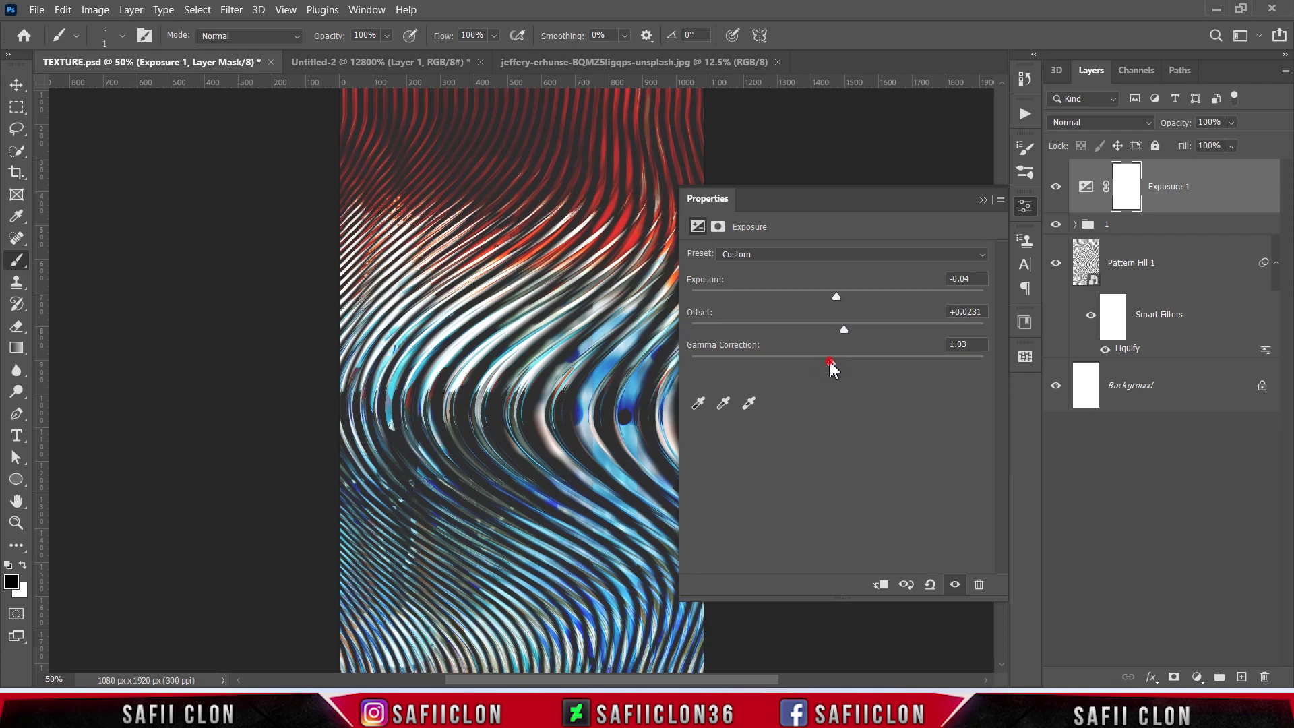
pyautogui.moveTo(829, 367); pyautogui.dragTo(835, 369)
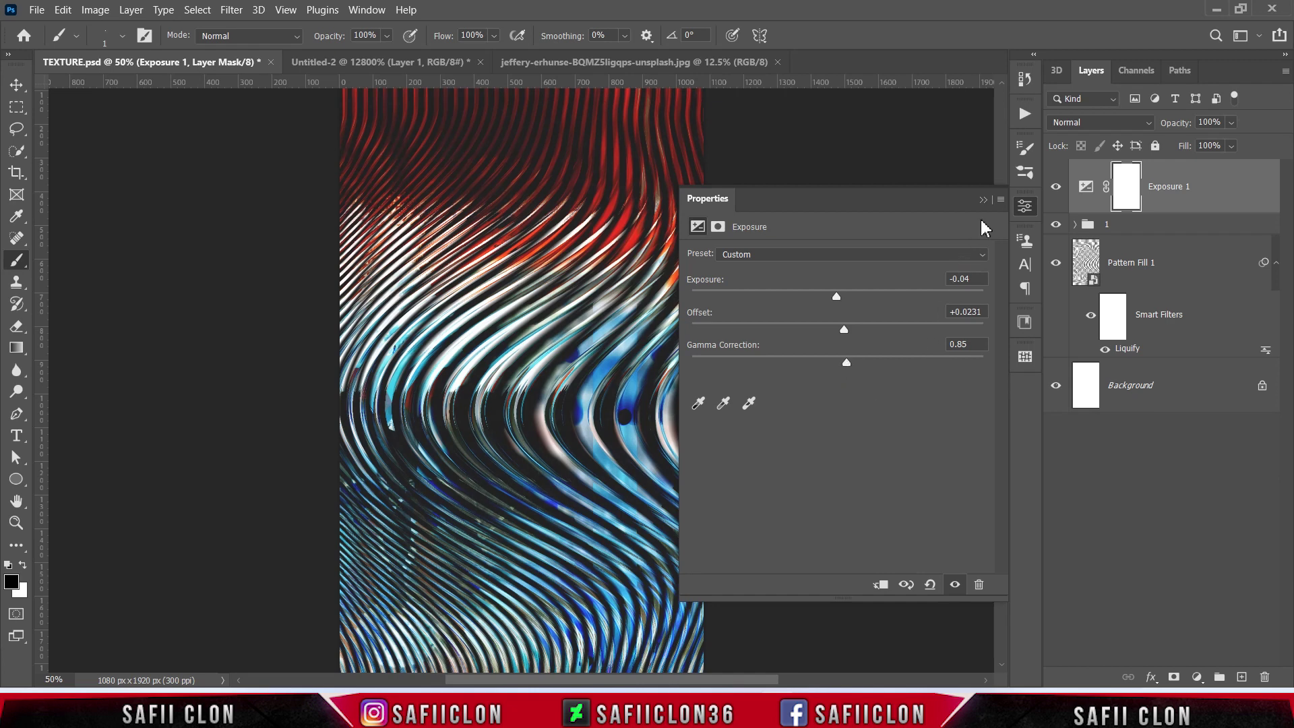
pyautogui.click(984, 199)
pyautogui.click(1057, 187)
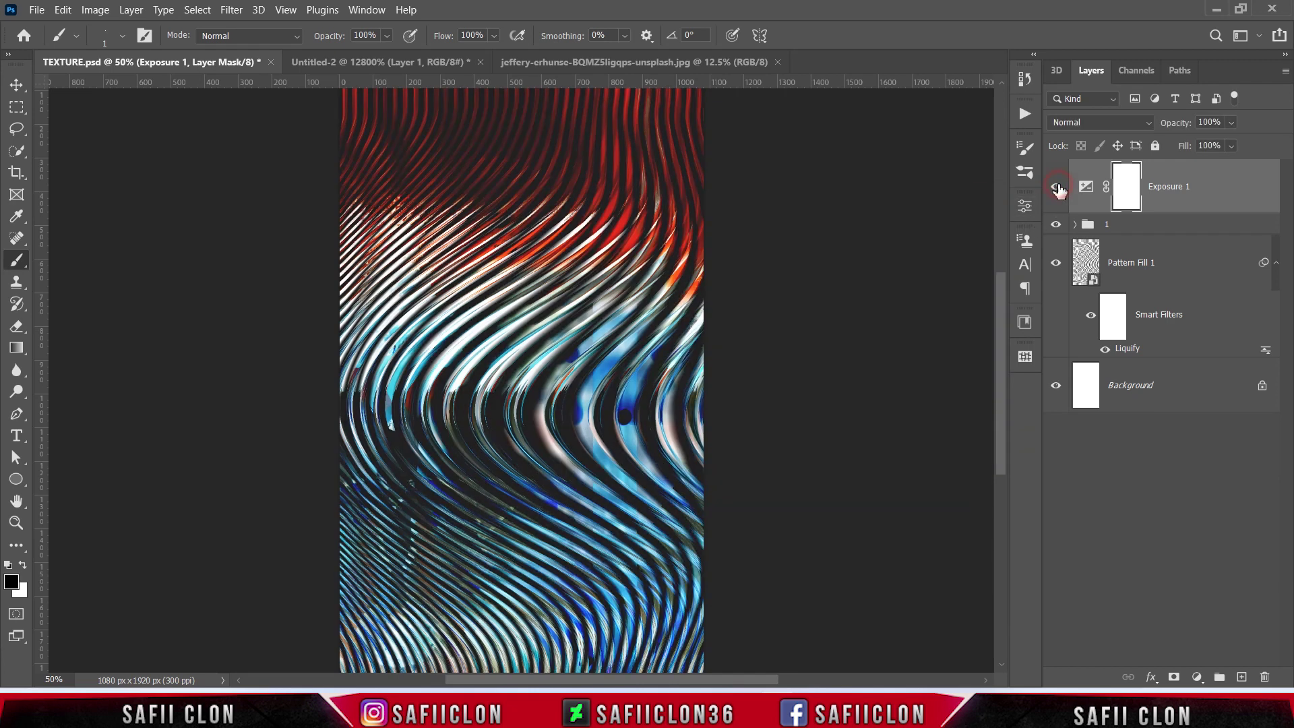
pyautogui.click(1057, 188)
pyautogui.click(1143, 229)
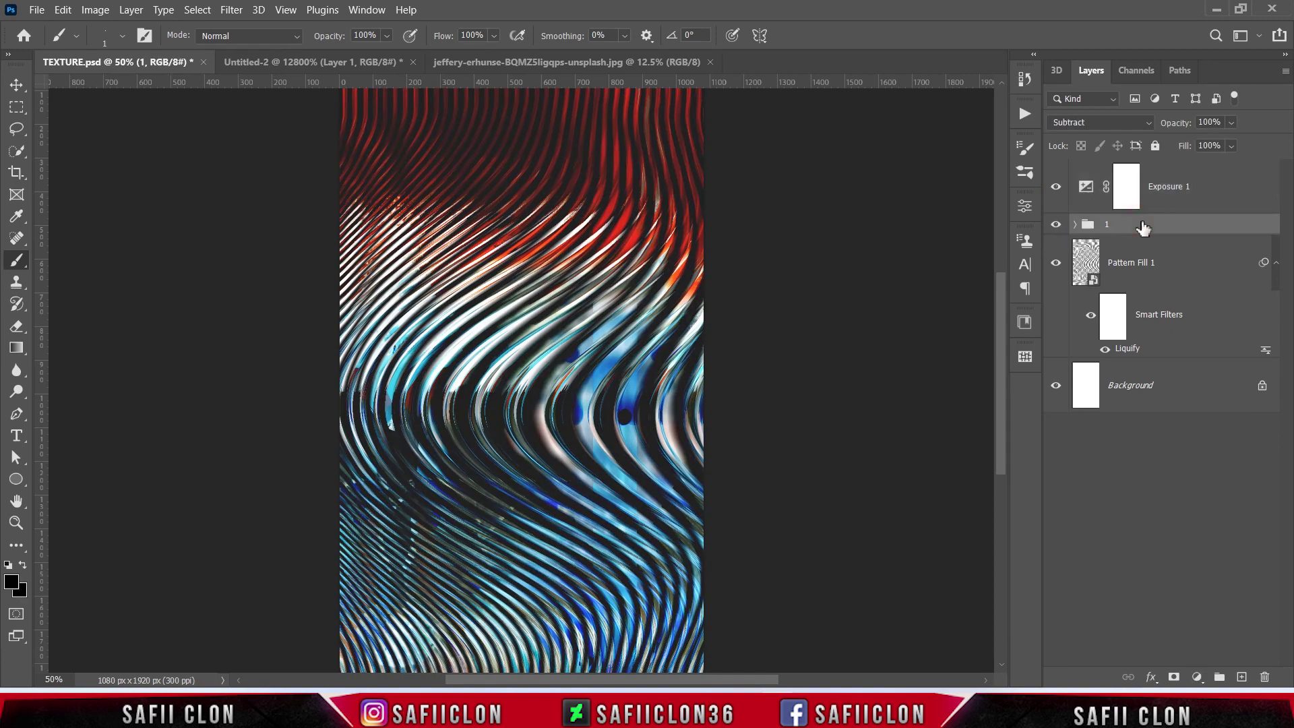
# - Duplicate group 1 as '1 copy' and move it above Exposure 1
pyautogui.click(1142, 224)
pyautogui.rightClick(1144, 229)
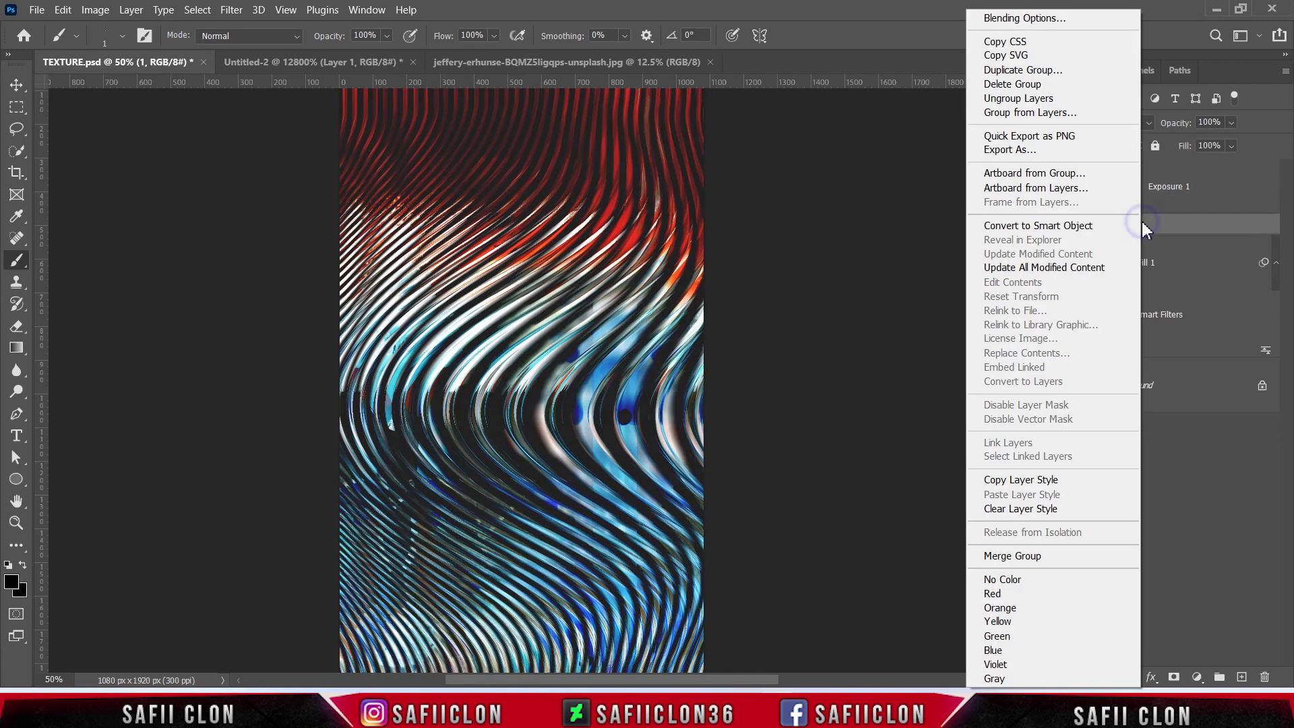
pyautogui.click(982, 82)
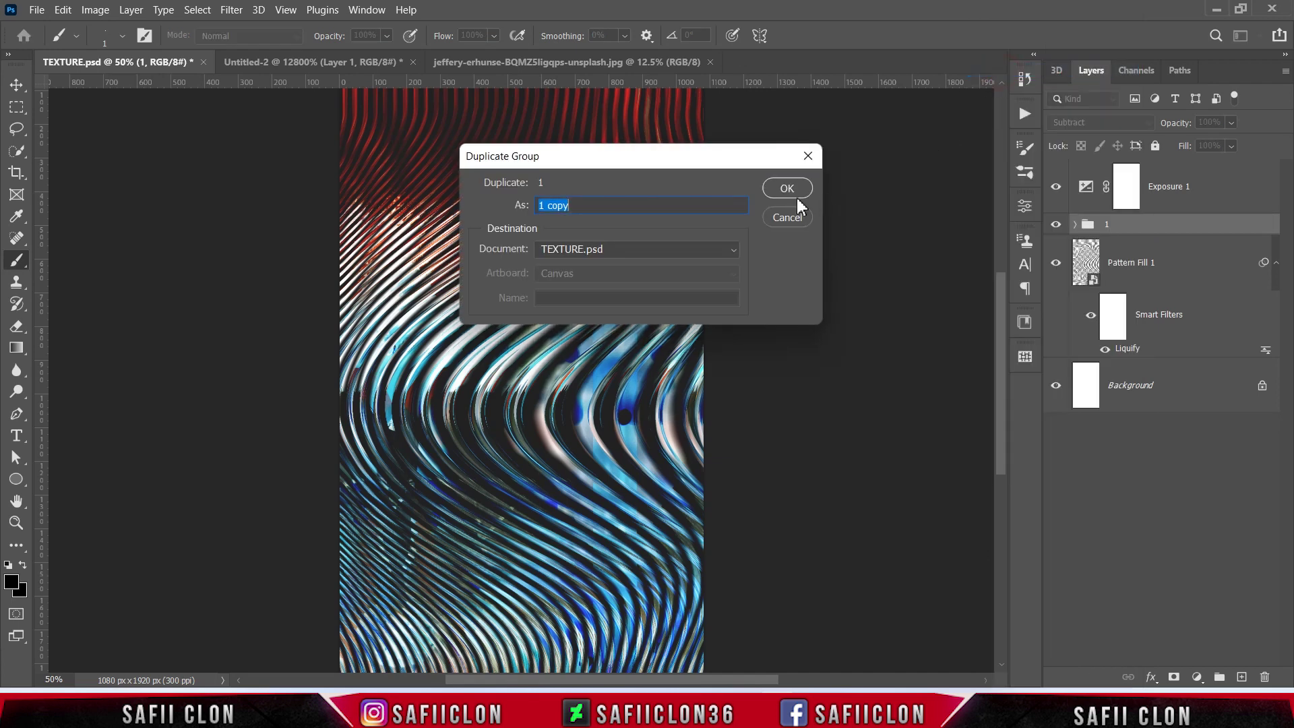
pyautogui.click(795, 194)
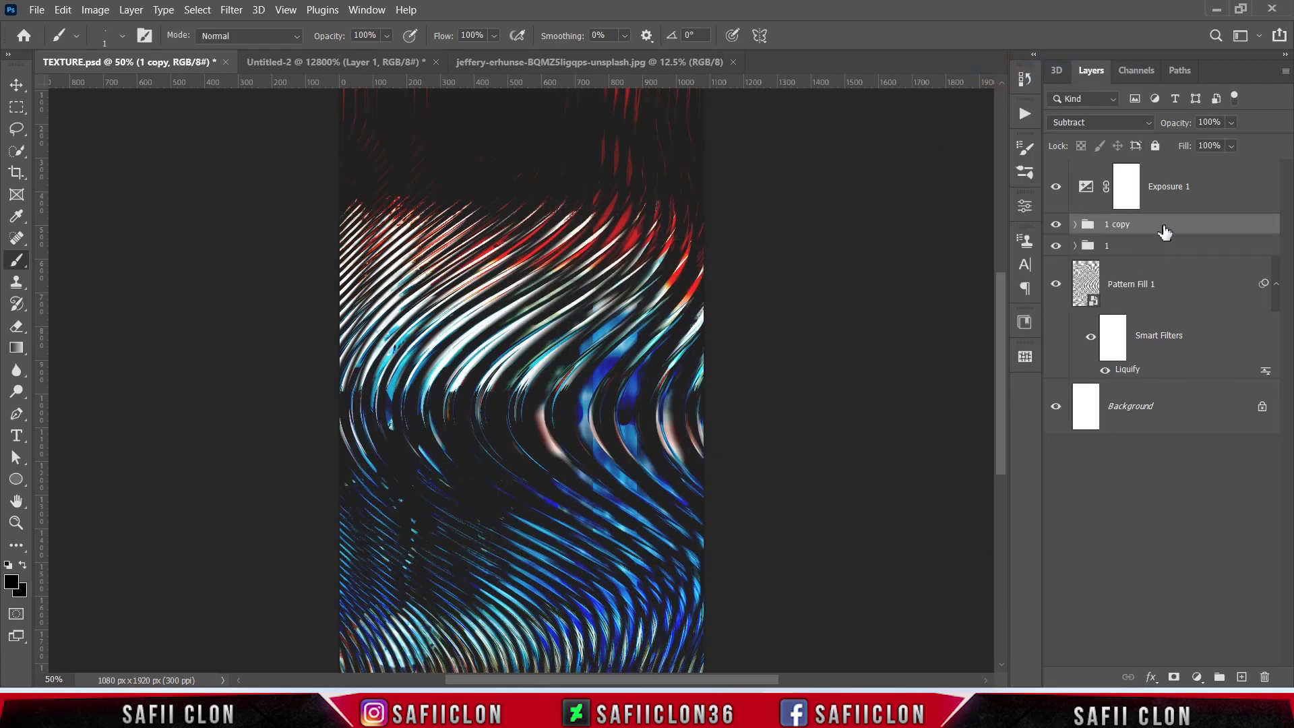
pyautogui.moveTo(1155, 228); pyautogui.dragTo(1155, 169)
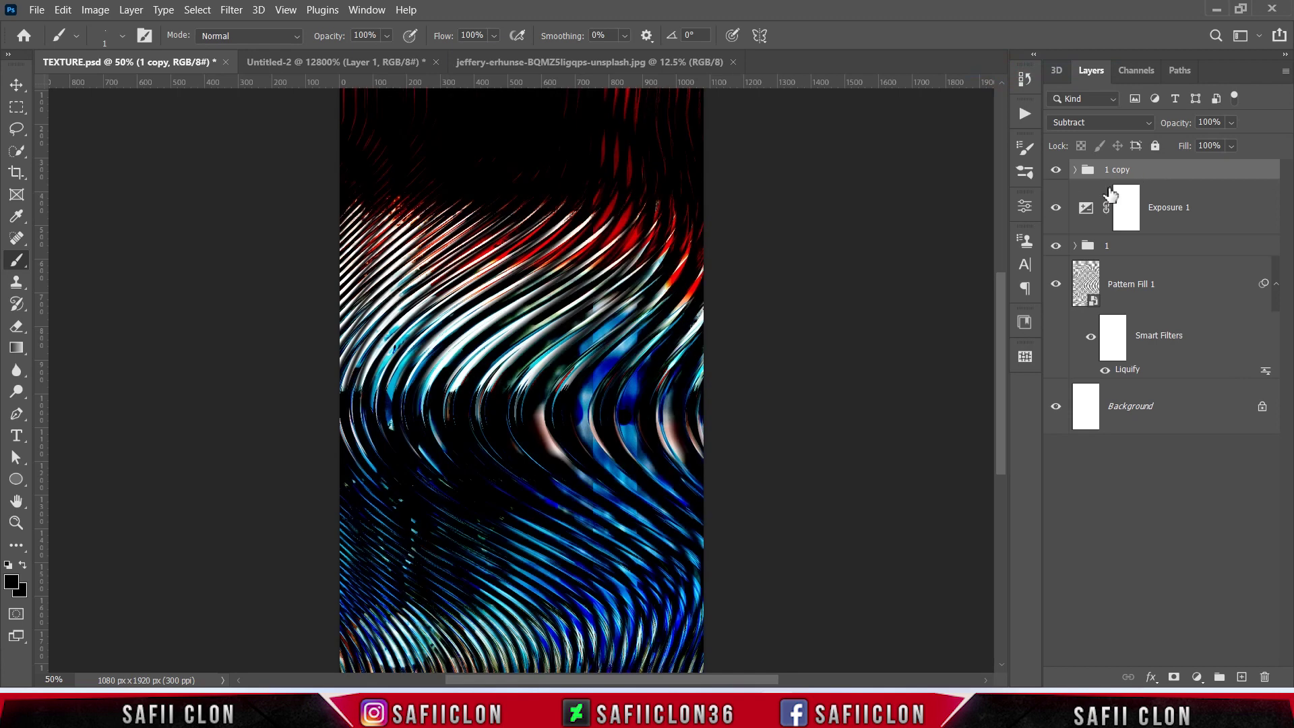
# - Rotate the 1 copy group 90° clockwise with Free Transform and commit it
pyautogui.hotkey('ctrl', '-')
pyautogui.hotkey('ctrl', 't')
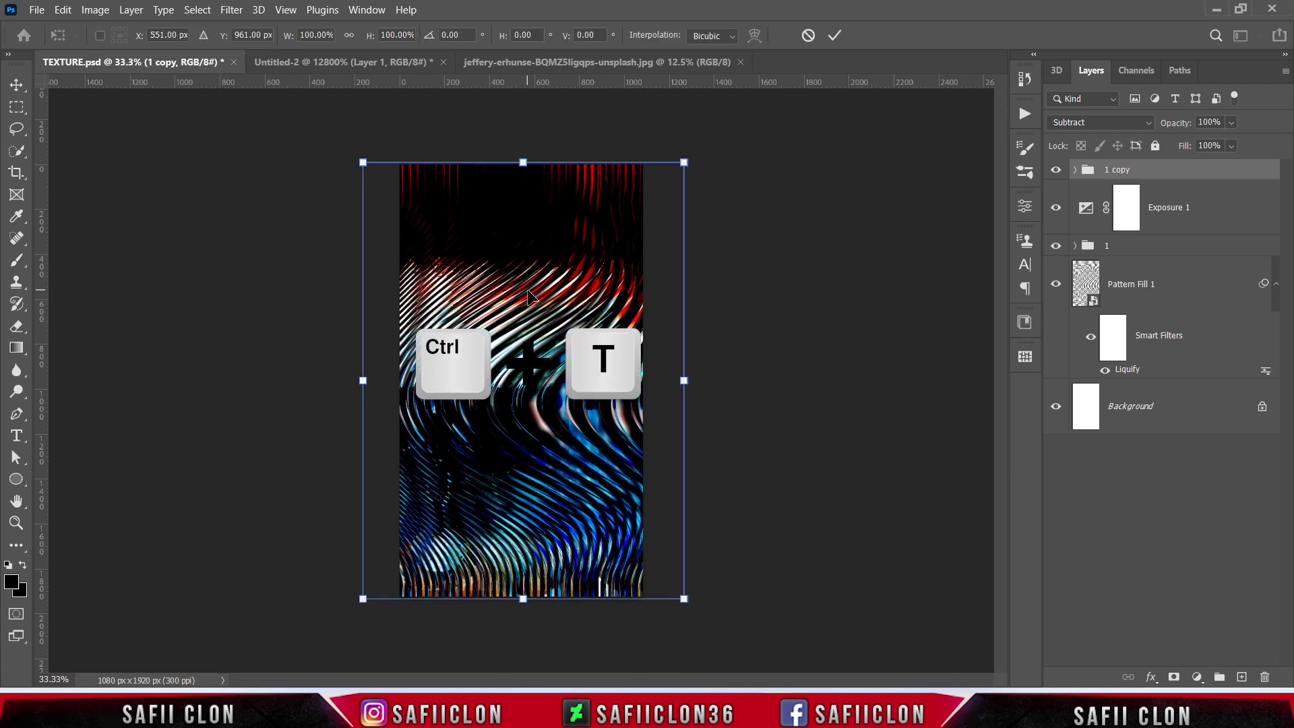
pyautogui.rightClick(519, 334)
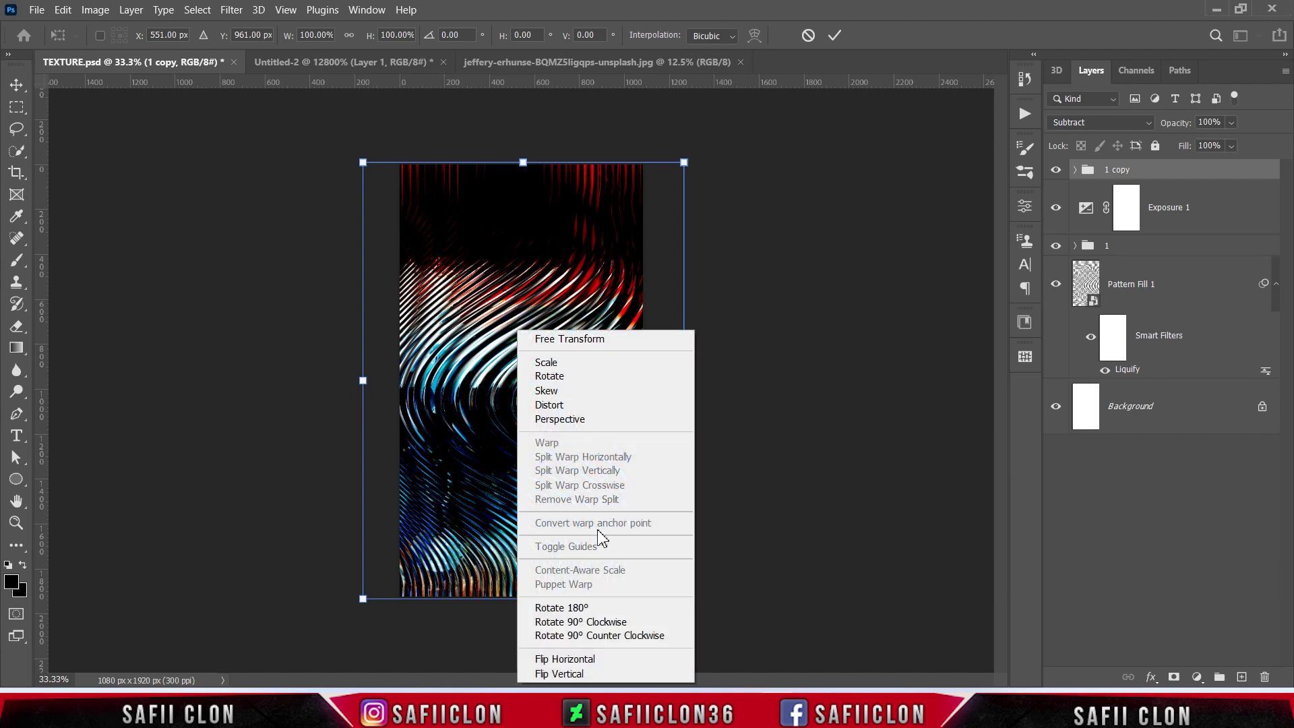
pyautogui.click(603, 623)
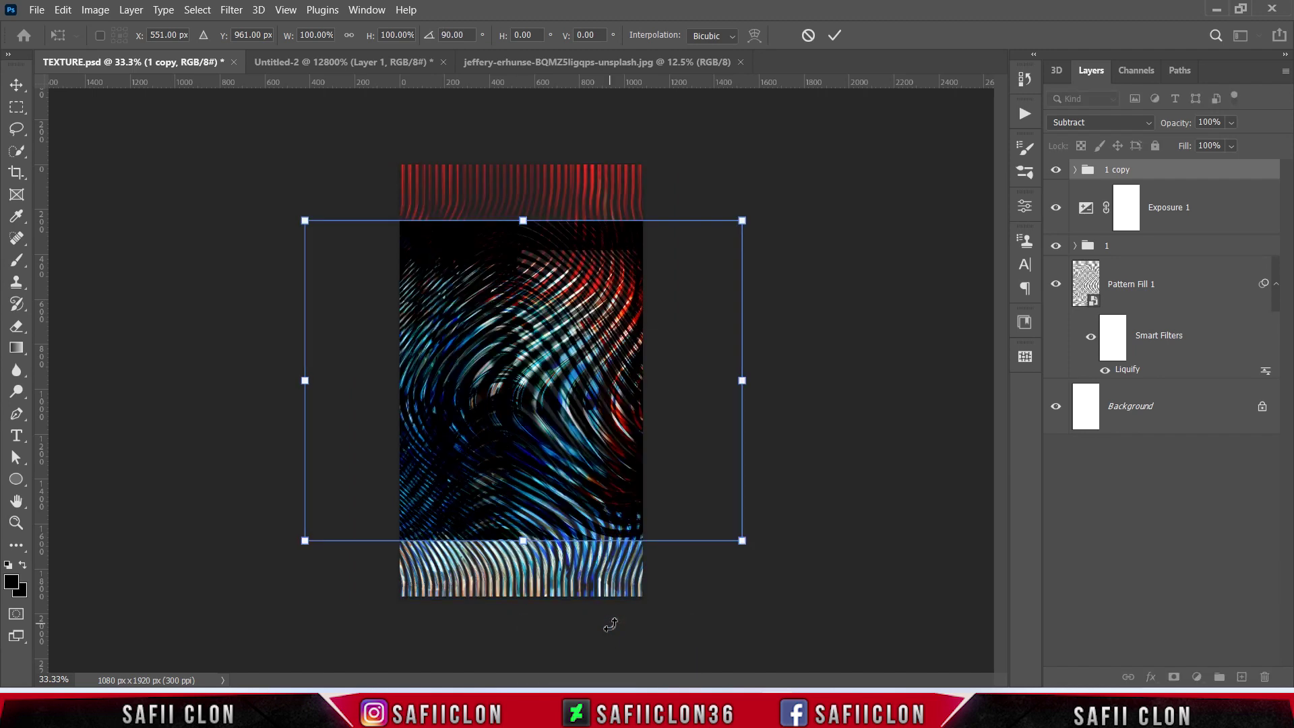
pyautogui.click(837, 37)
pyautogui.press('b')
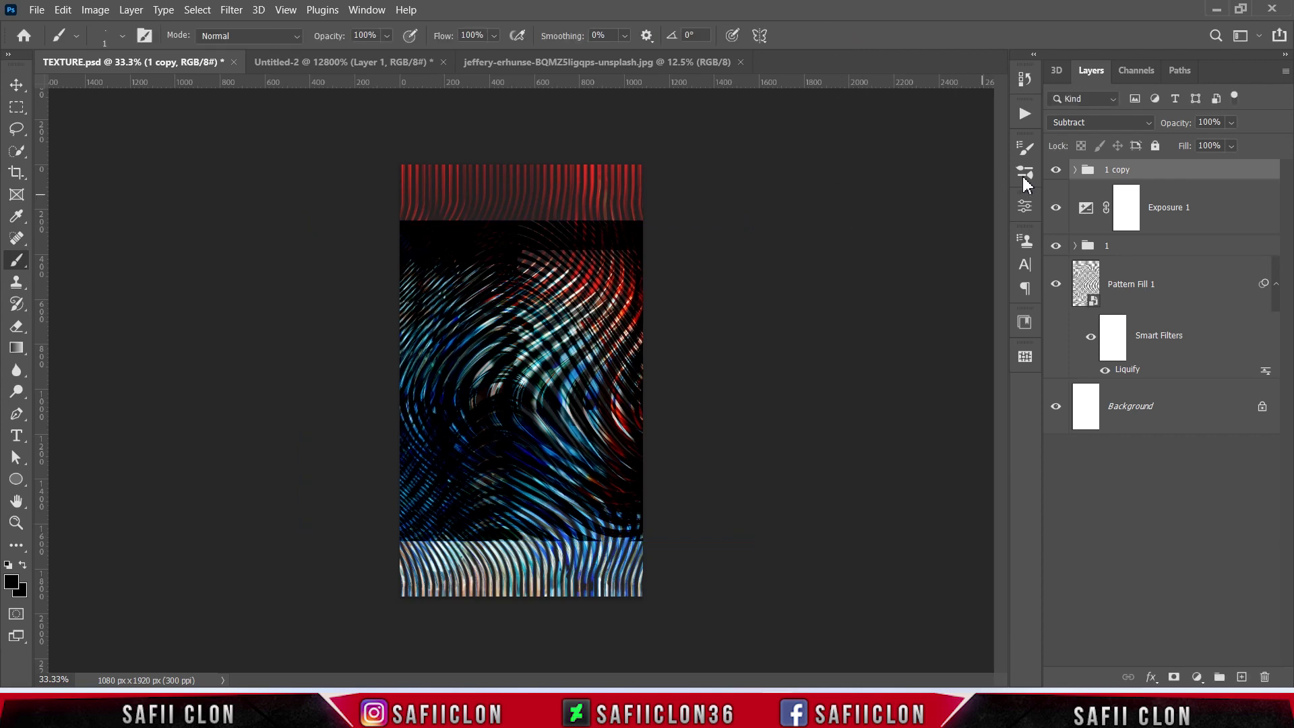
pyautogui.click(1120, 122)
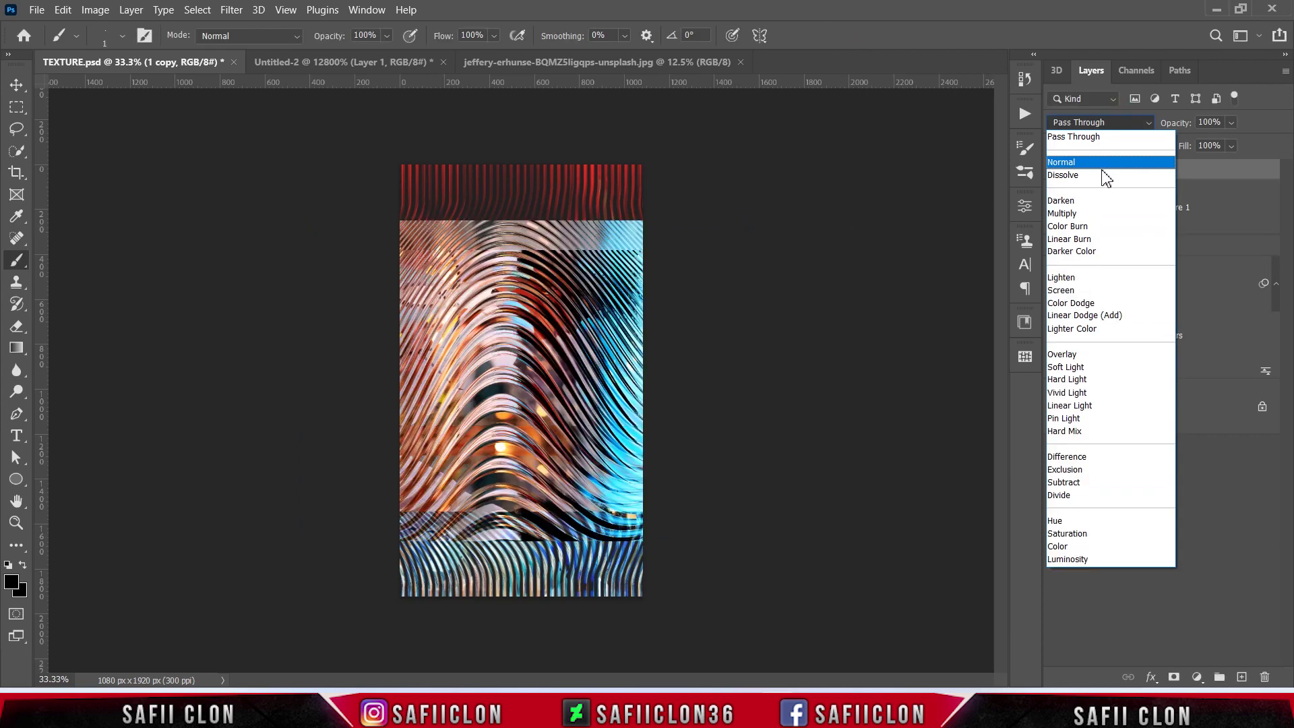
# - Set 1 copy to Lighten blending and crop the canvas to 1080 × 1134 px
pyautogui.click(1079, 279)
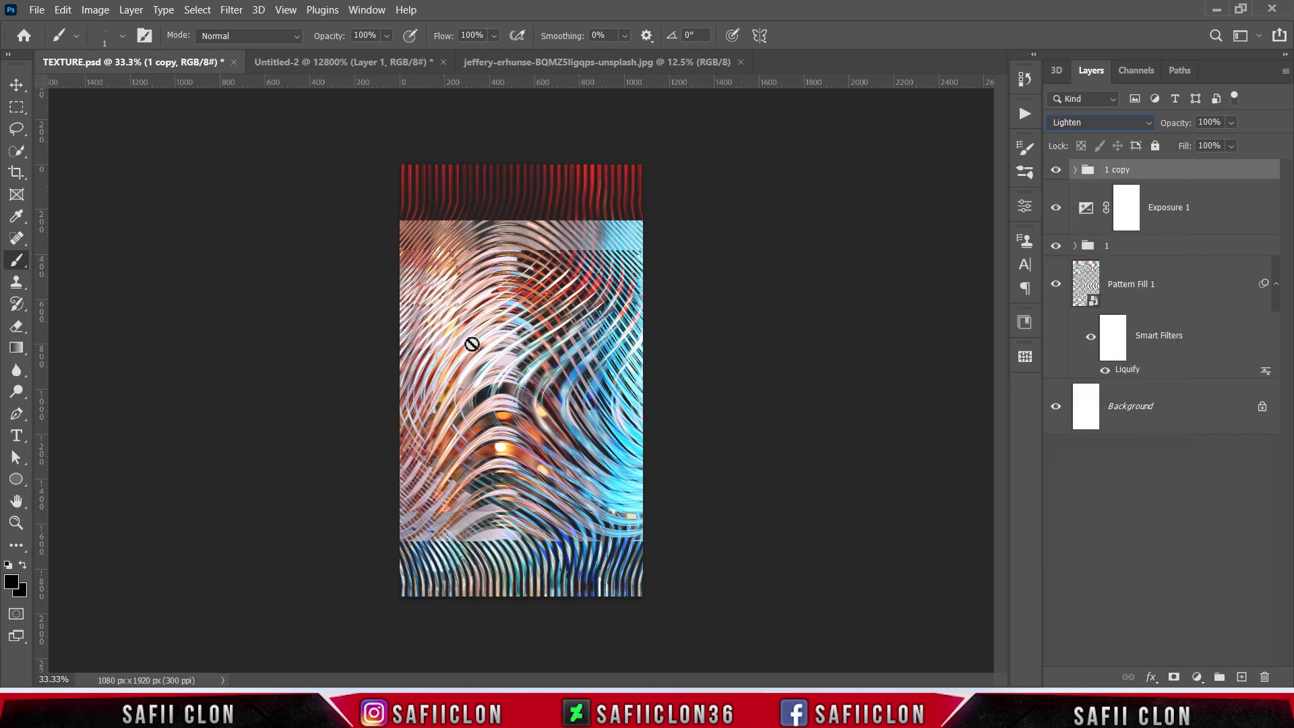
pyautogui.moveTo(17, 173); pyautogui.dragTo(81, 171)
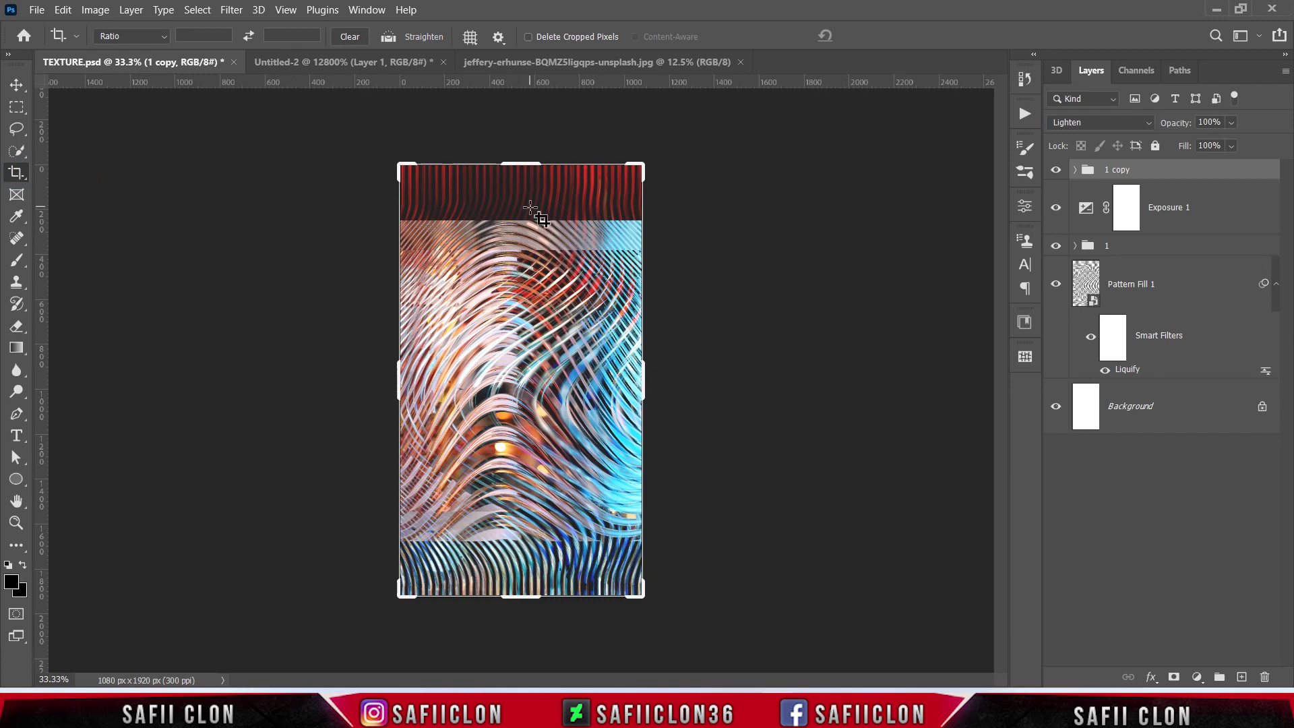
pyautogui.moveTo(523, 164); pyautogui.dragTo(539, 205)
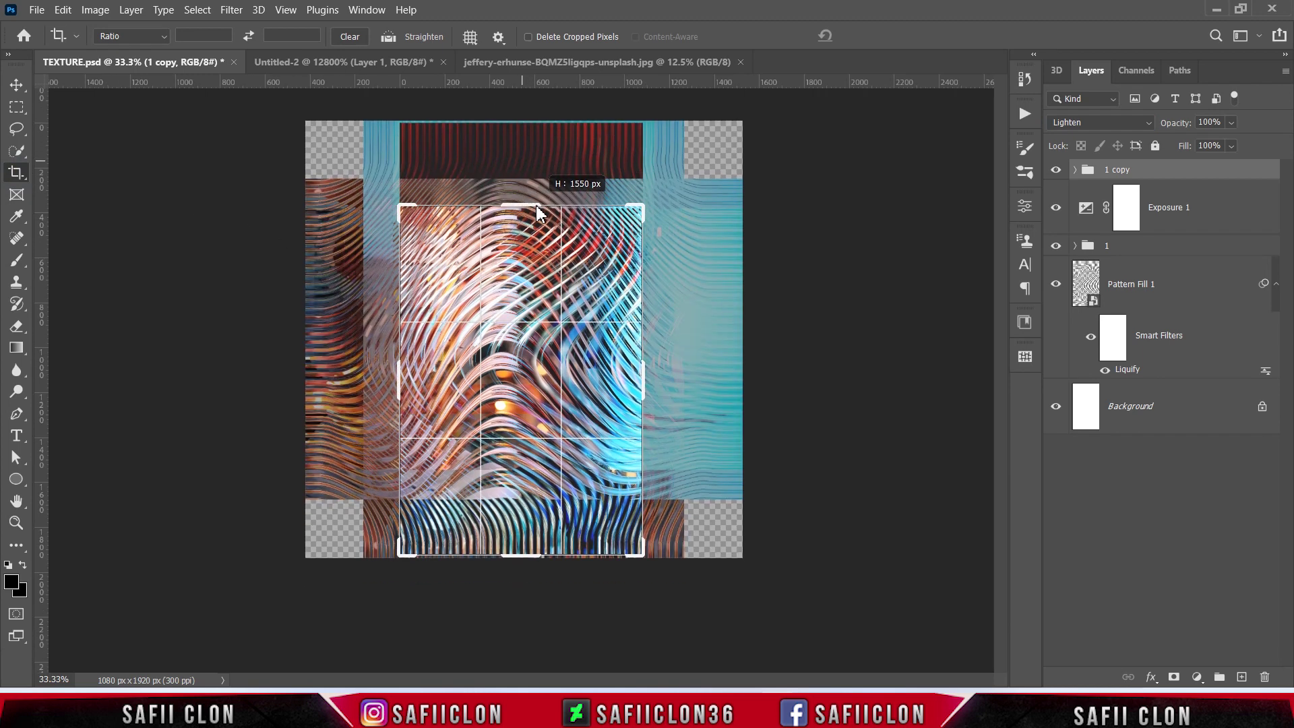
pyautogui.moveTo(525, 377); pyautogui.dragTo(526, 512)
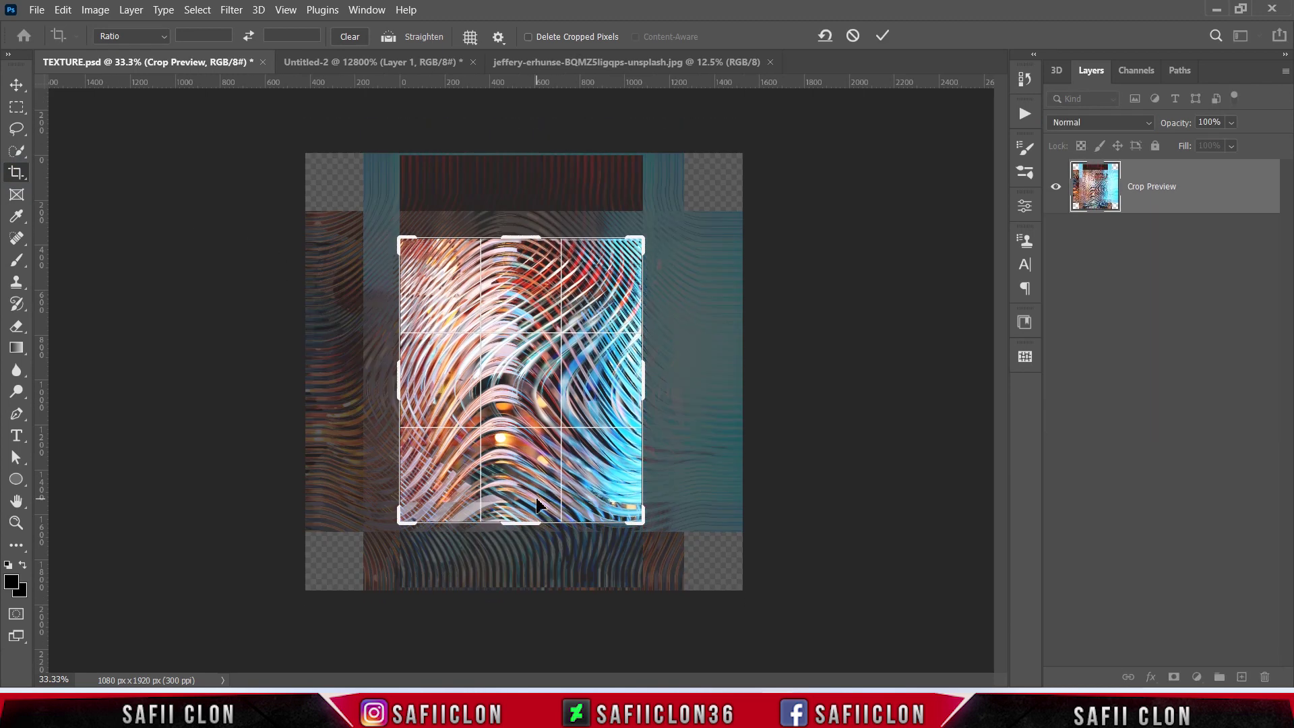
pyautogui.hotkey('ctrl', '+')
pyautogui.moveTo(529, 188); pyautogui.dragTo(531, 191)
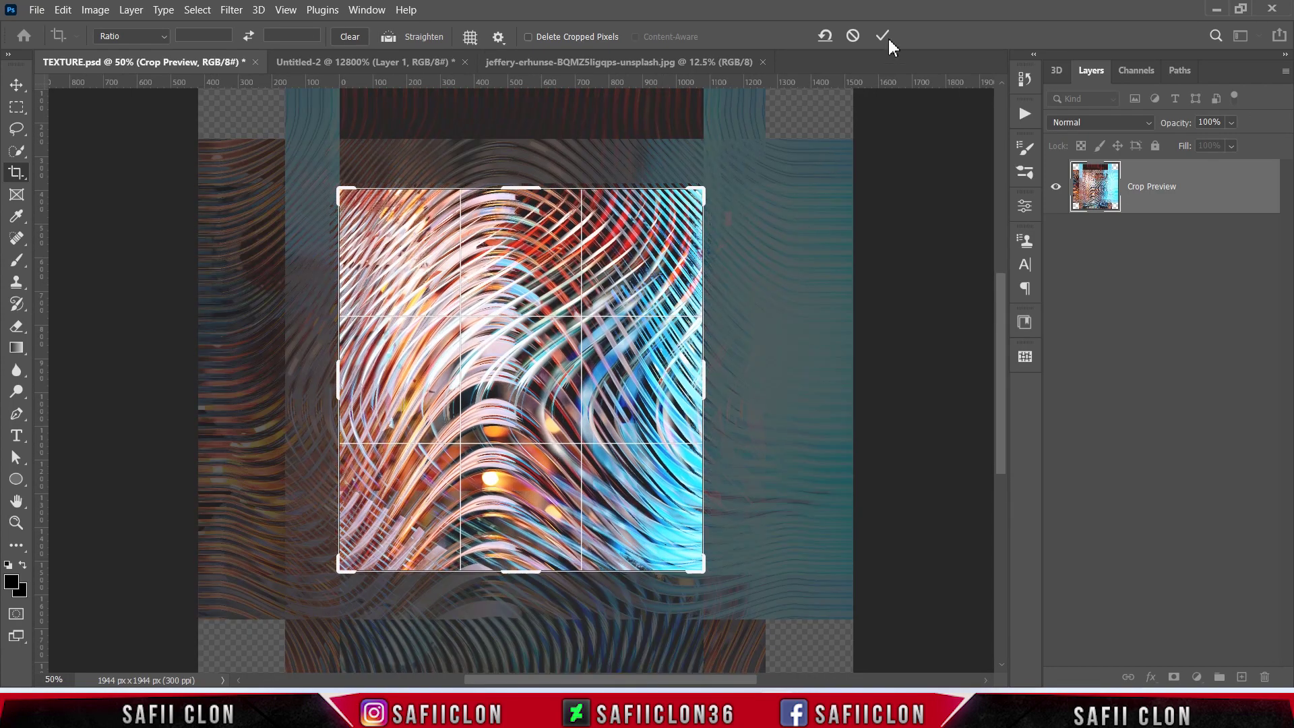
pyautogui.click(884, 35)
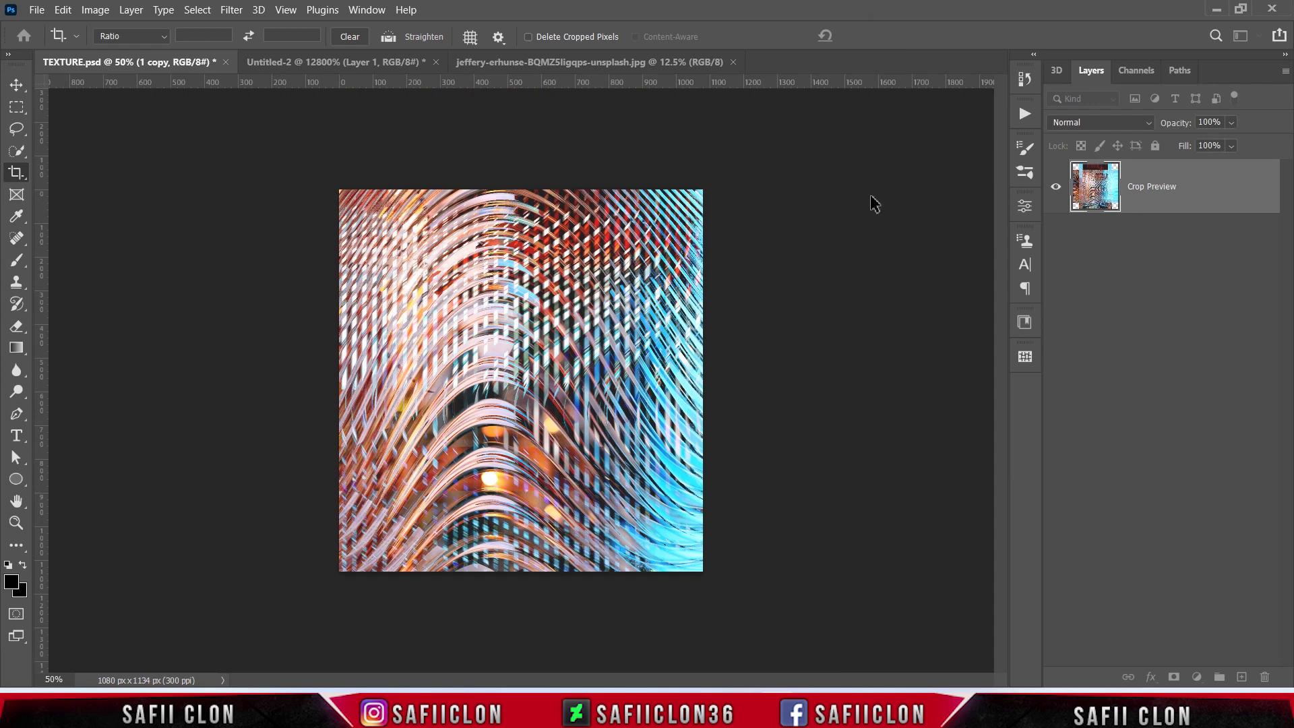
pyautogui.hotkey('ctrl', '+')
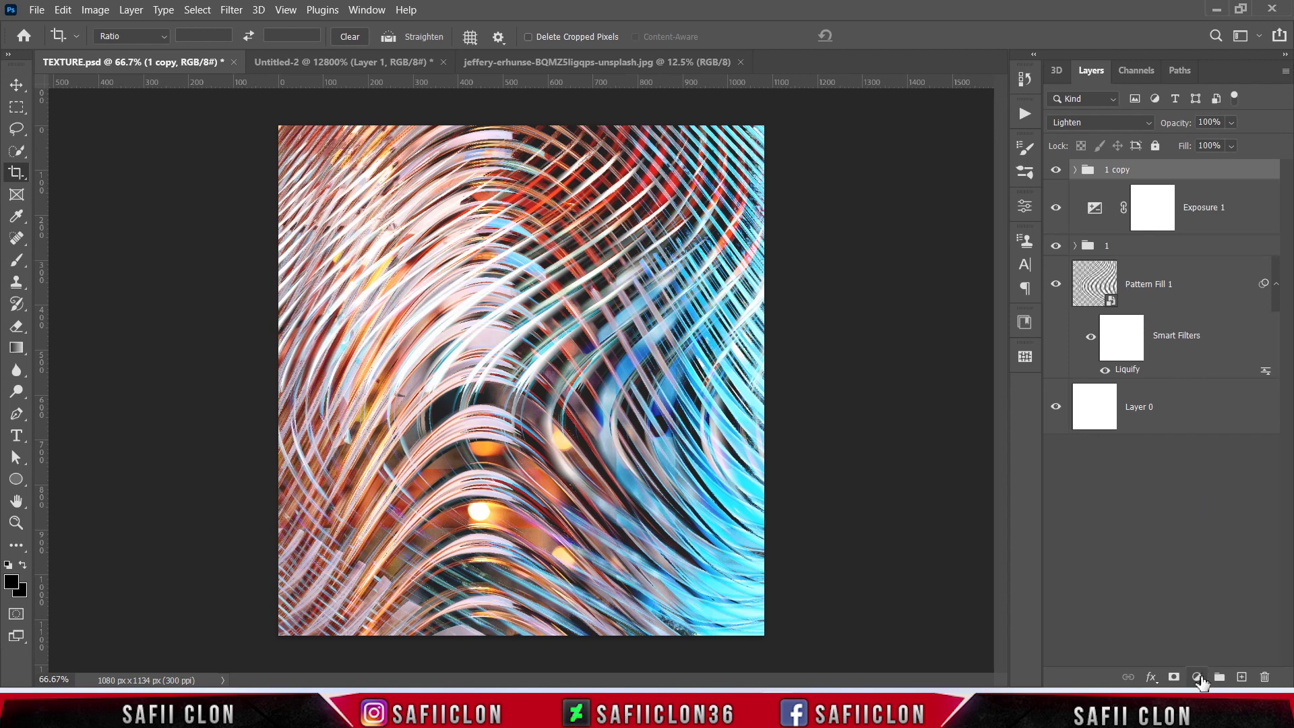
# - Add a Curves adjustment layer with an RGB point mapping input 137 to output 123
pyautogui.click(1197, 677)
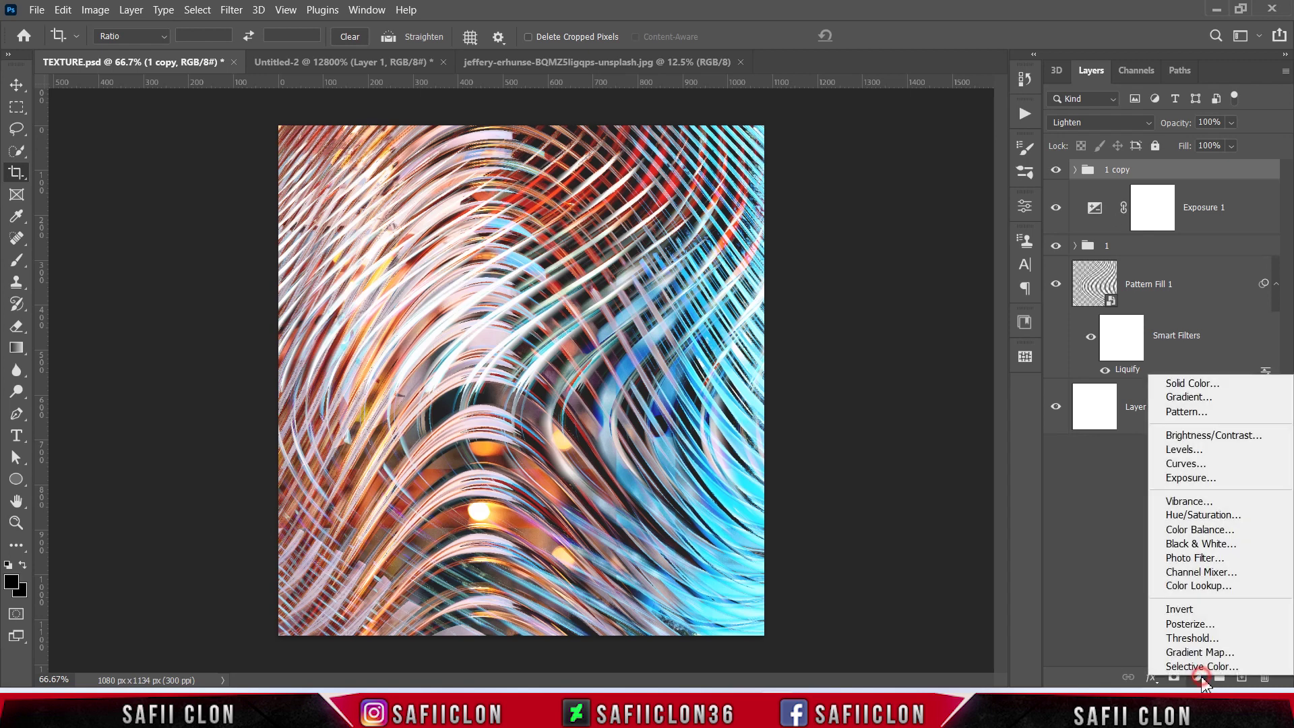
pyautogui.click(1190, 465)
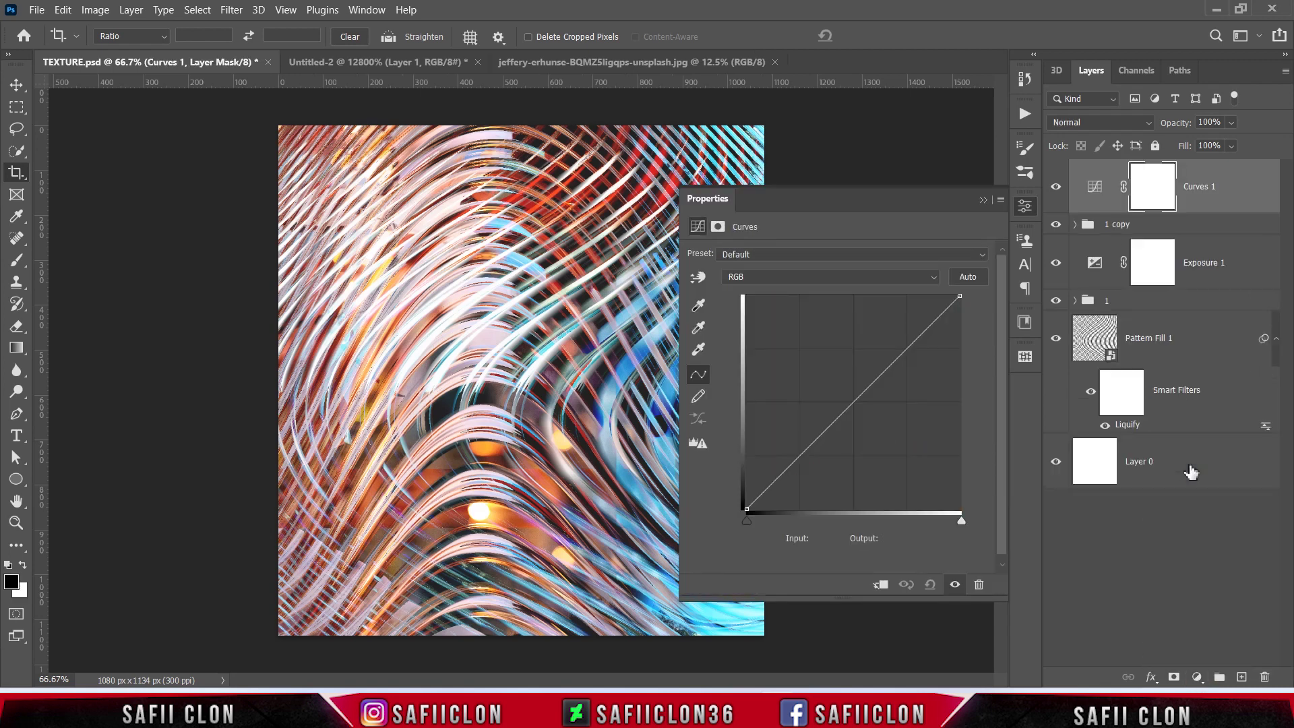
pyautogui.click(854, 403)
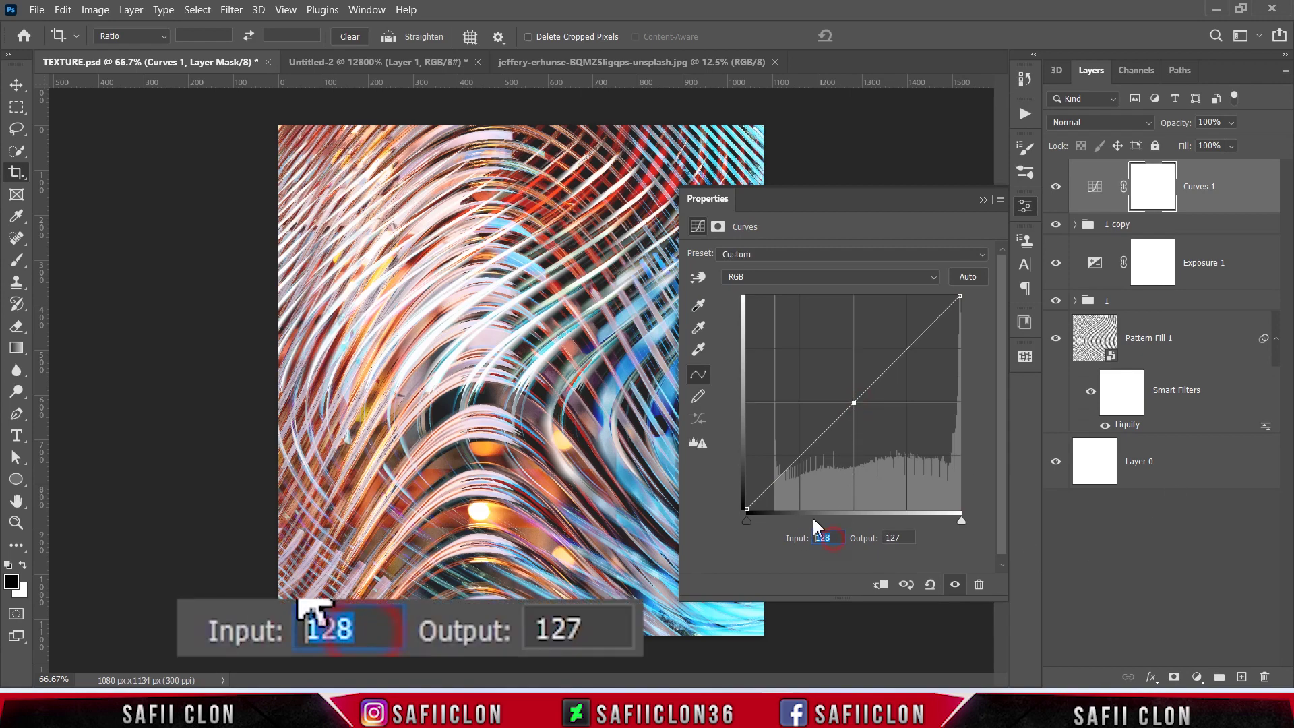
pyautogui.doubleClick(823, 537)
pyautogui.write('137')
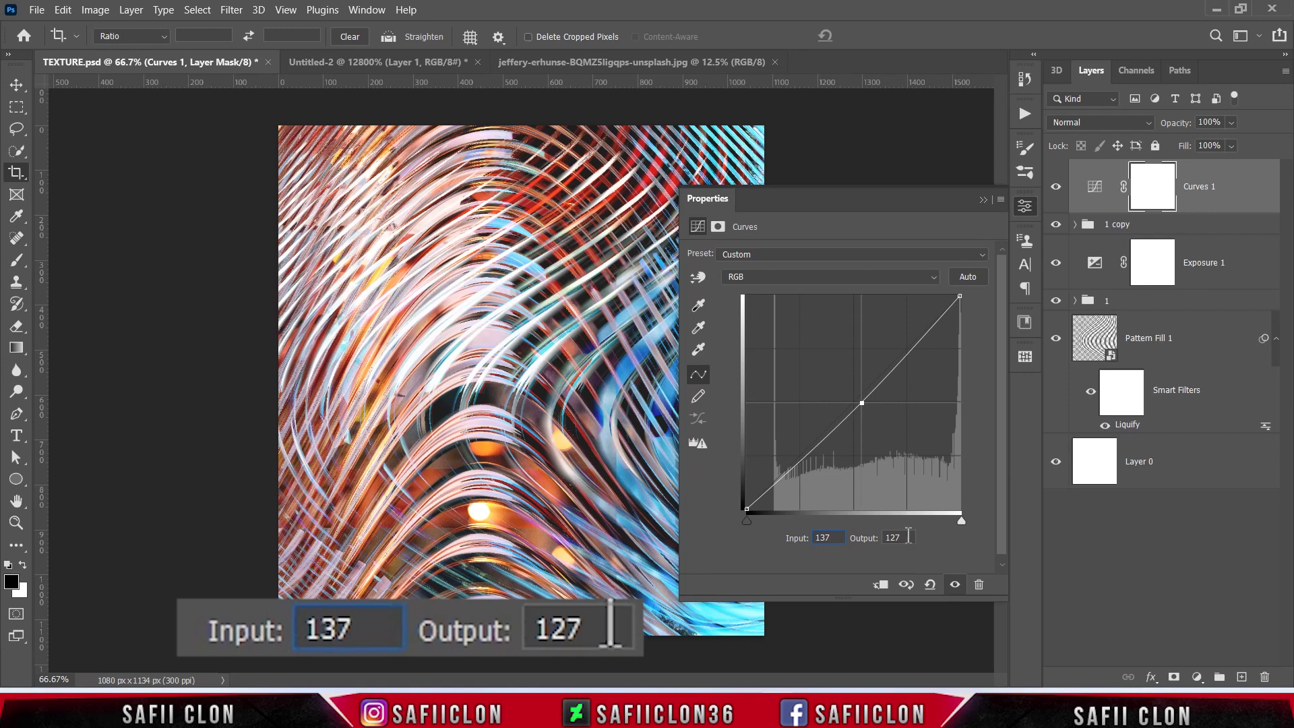
pyautogui.press('Tab')
pyautogui.write('12')
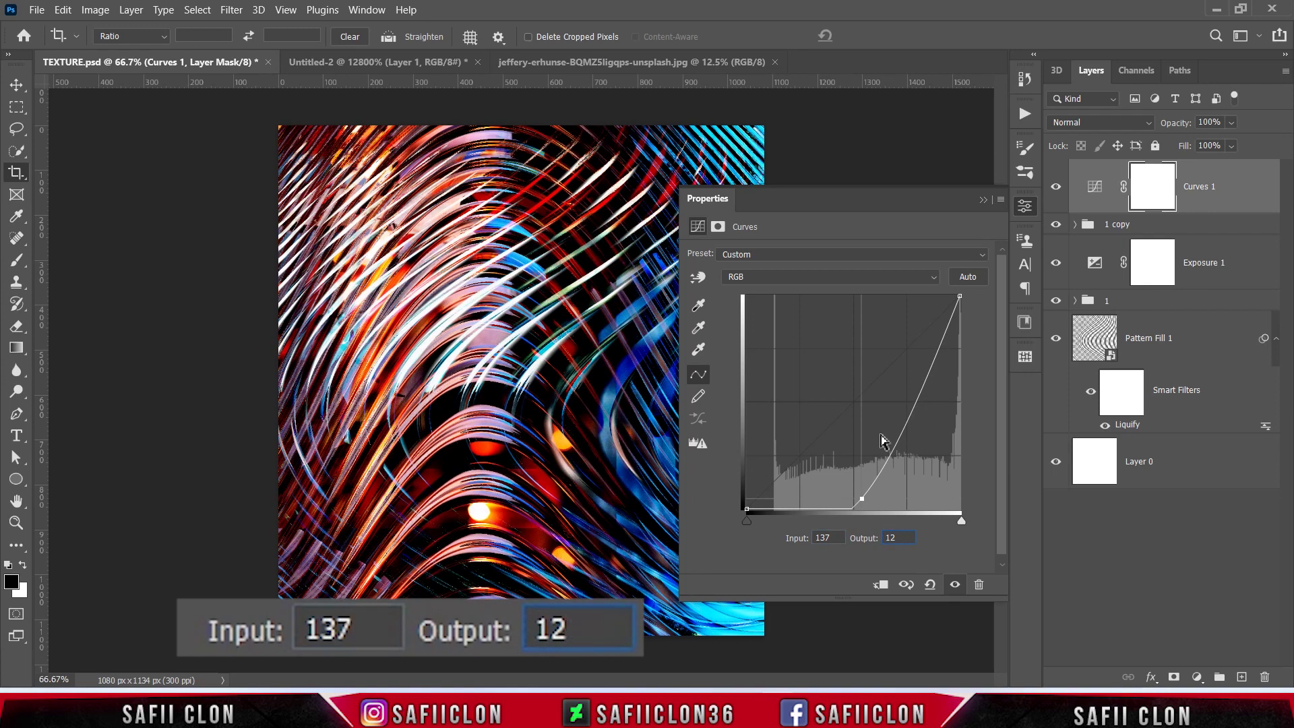
pyautogui.write('3')
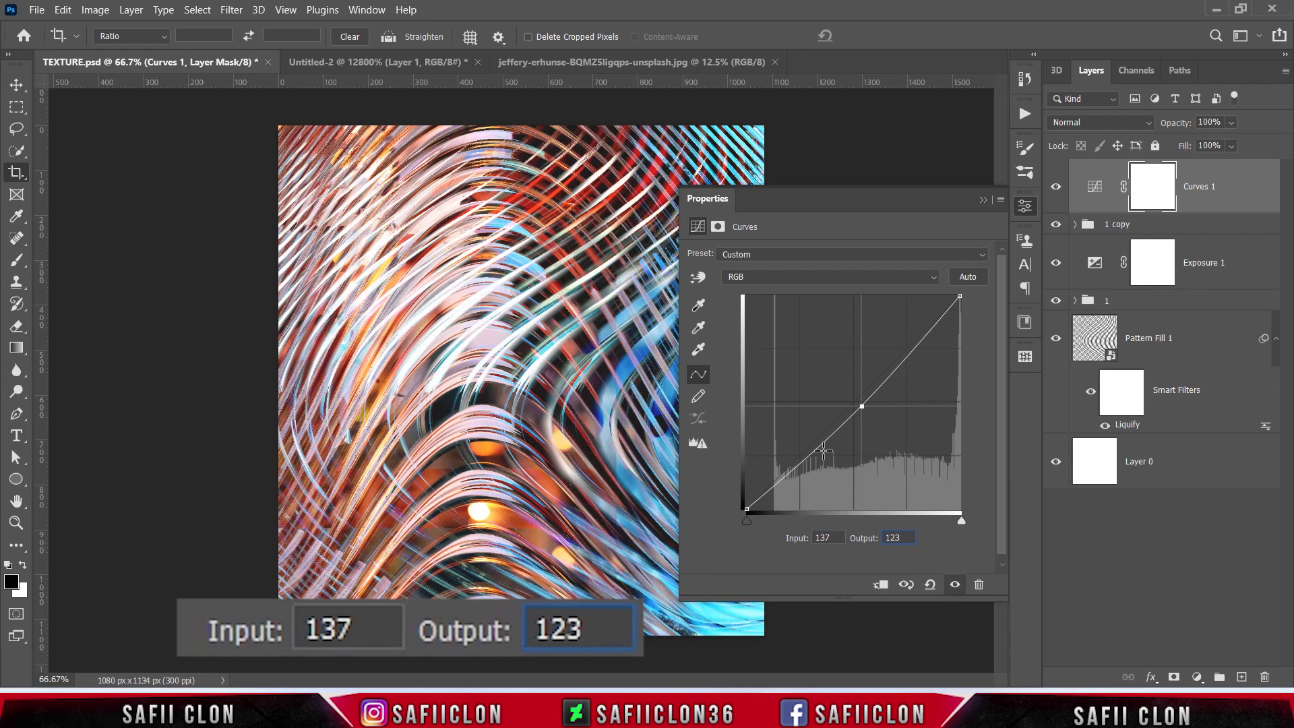
# - Add curve points mapping 75 to 72 and 35 to 38
pyautogui.click(818, 449)
pyautogui.click(822, 537)
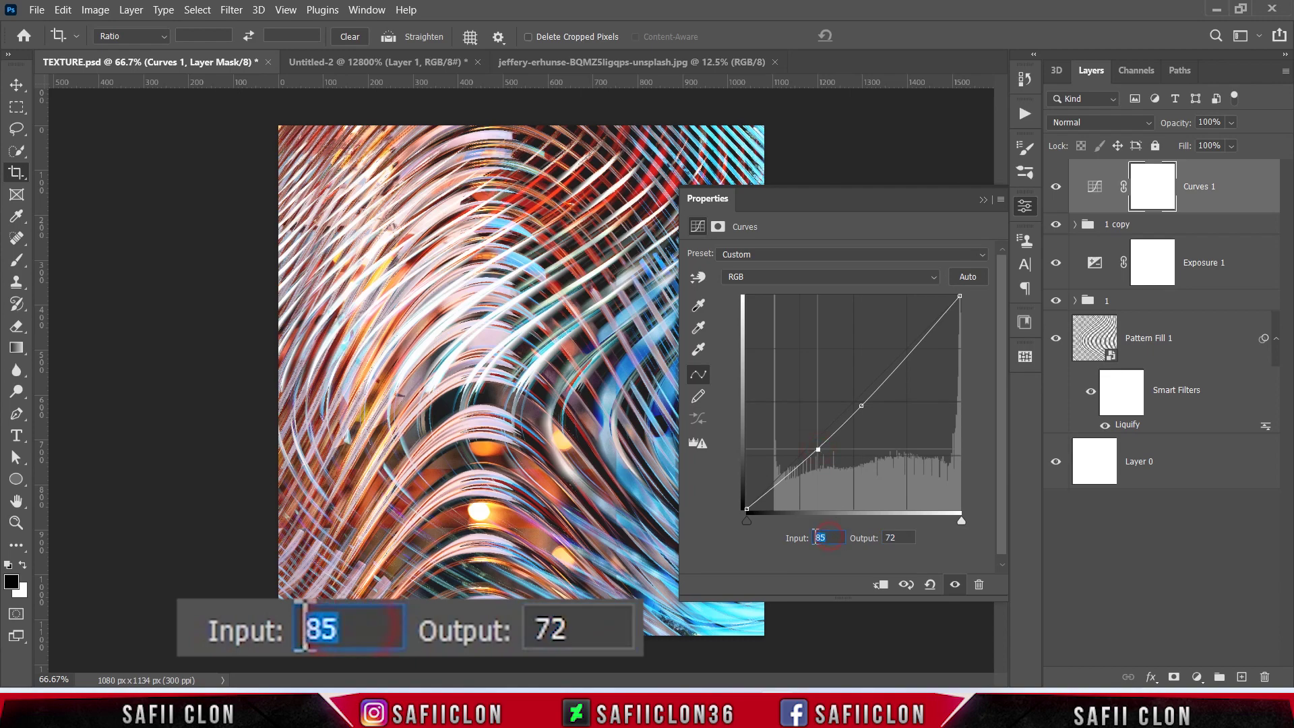
pyautogui.write('7')
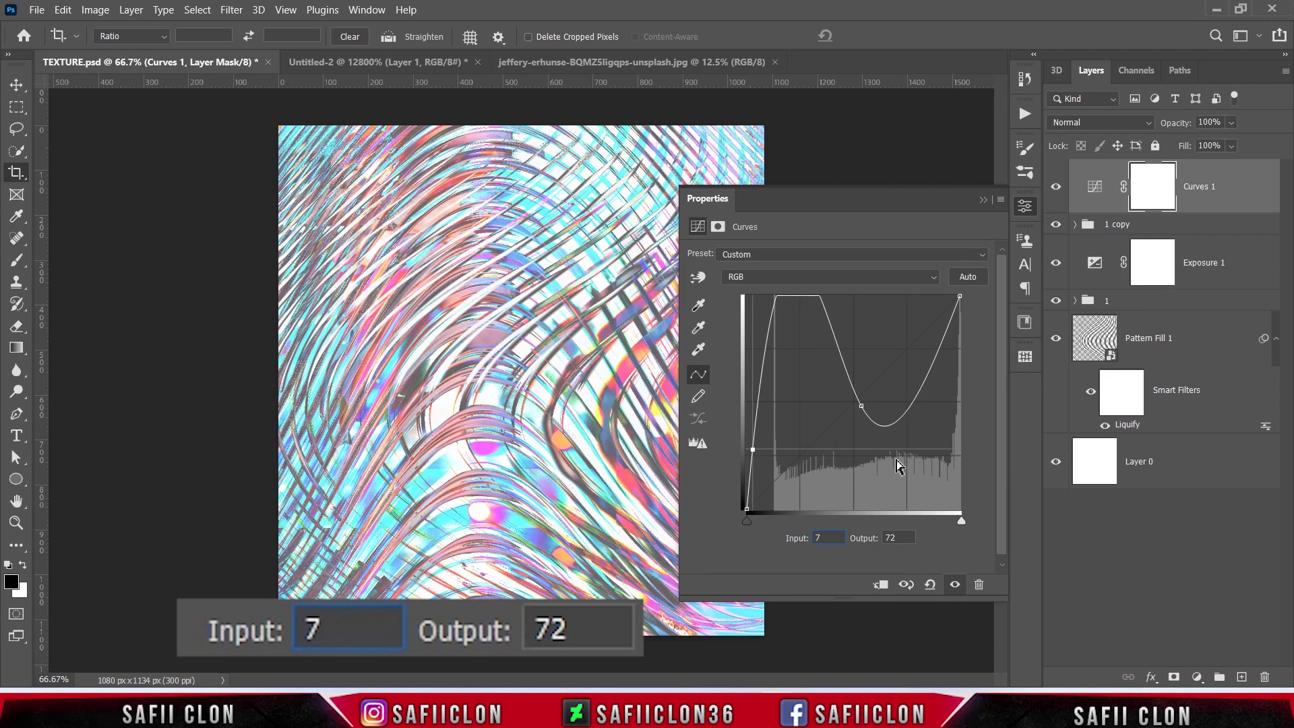
pyautogui.write('5')
pyautogui.press('Tab')
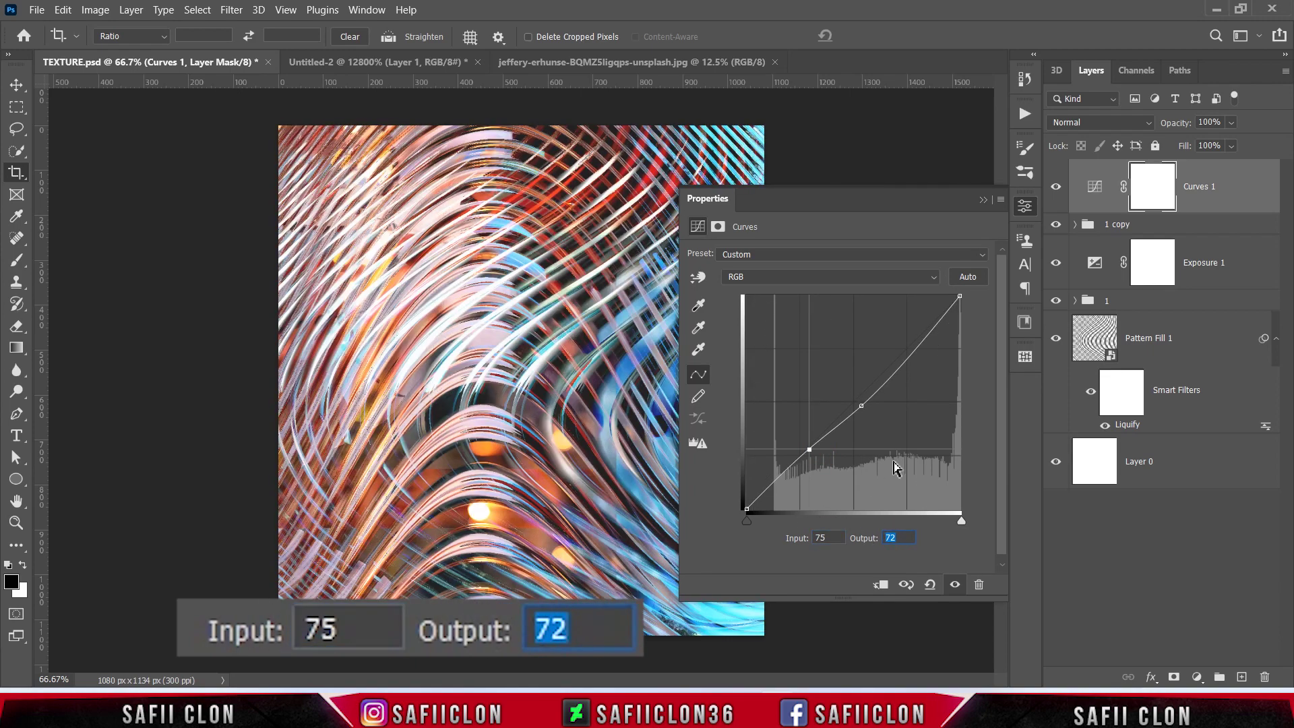
pyautogui.write('72')
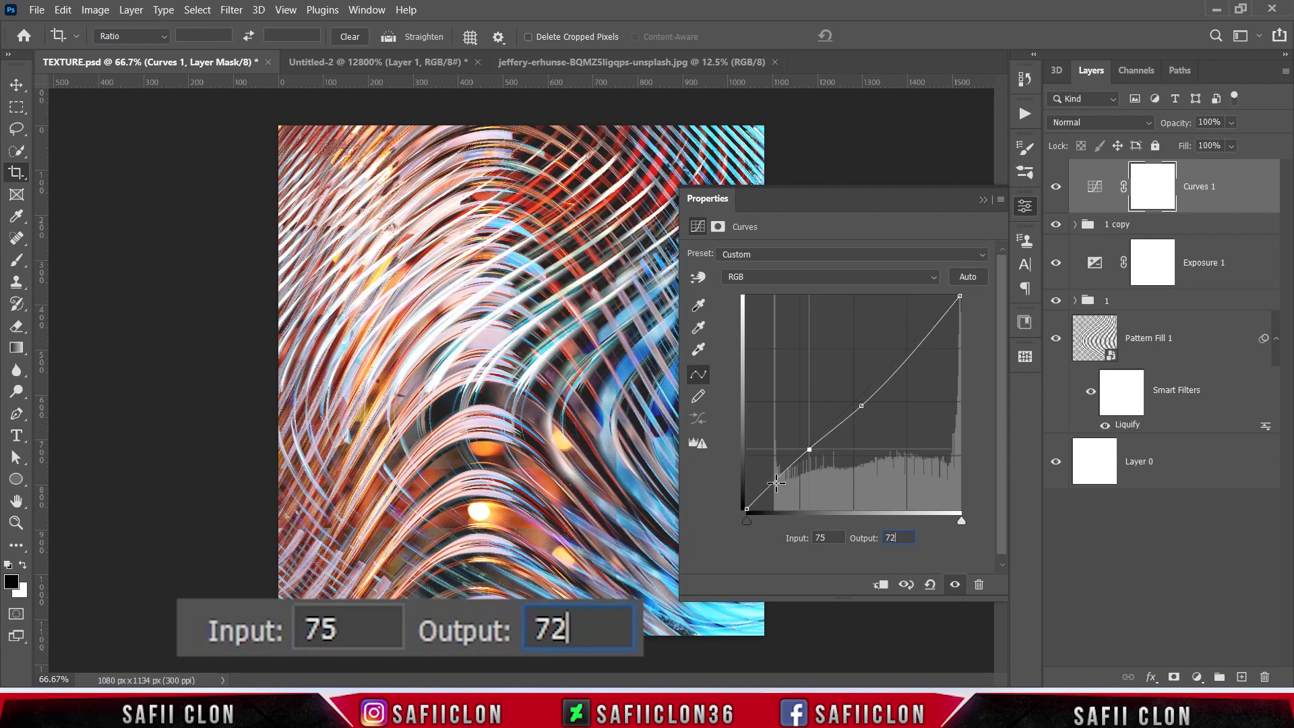
pyautogui.click(776, 483)
pyautogui.click(823, 537)
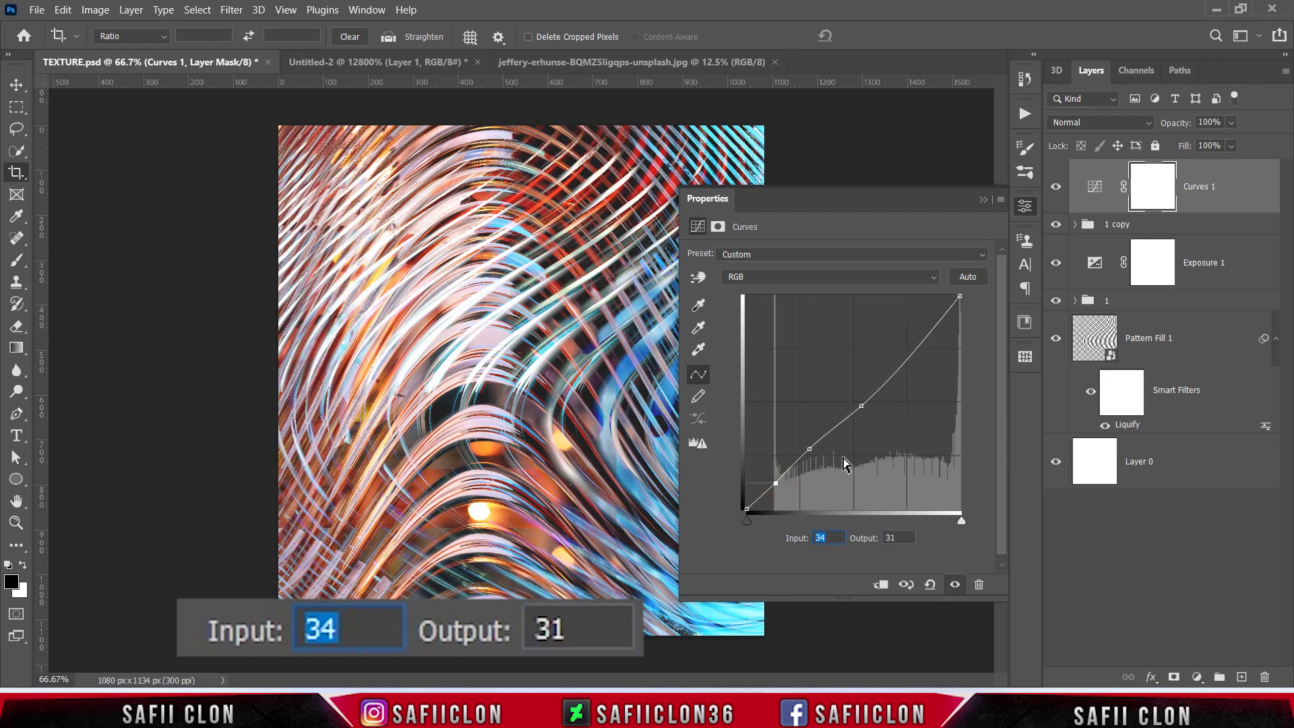
pyautogui.write('35')
pyautogui.press('Tab')
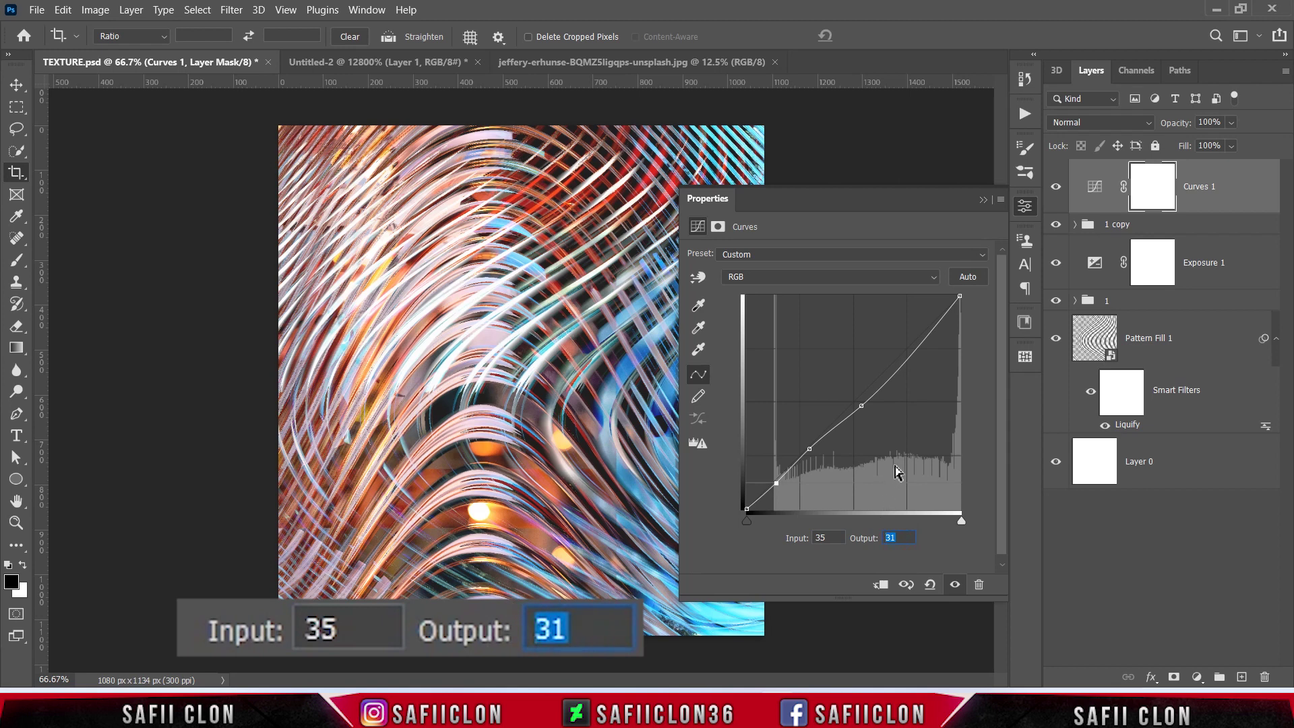
pyautogui.write('2')
pyautogui.press('BackSpace')
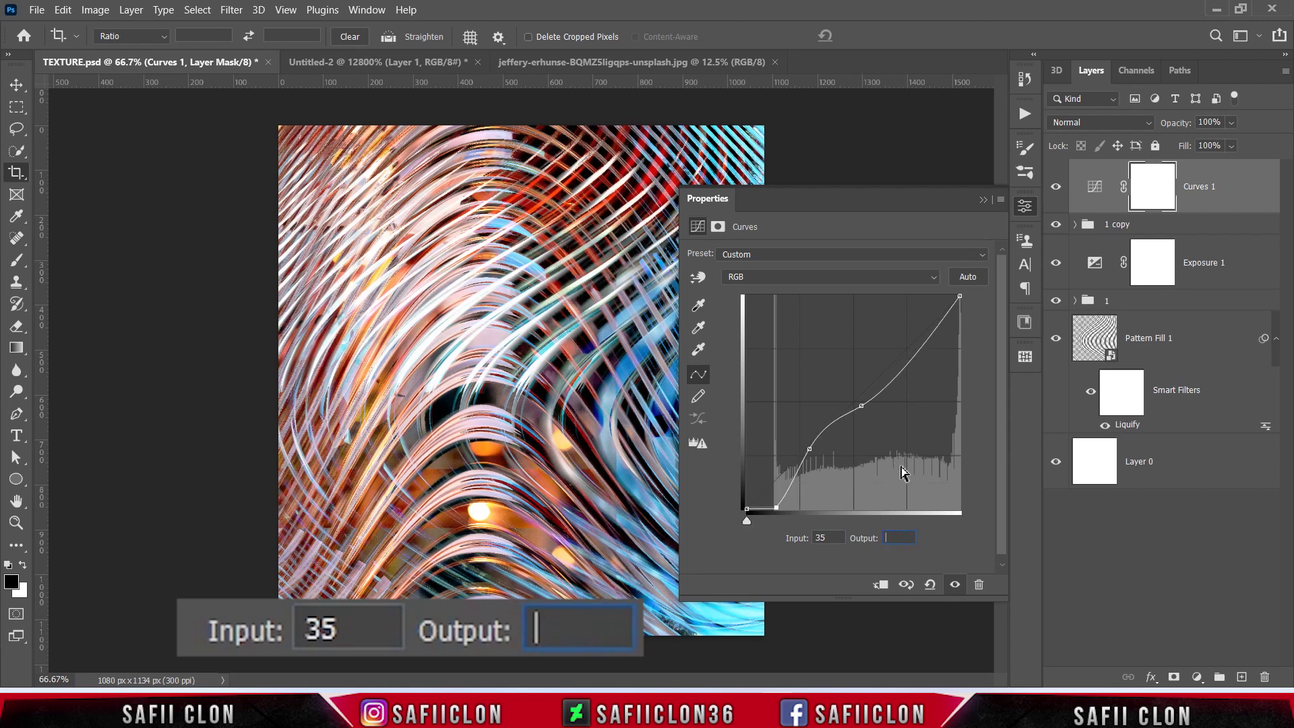
pyautogui.write('38')
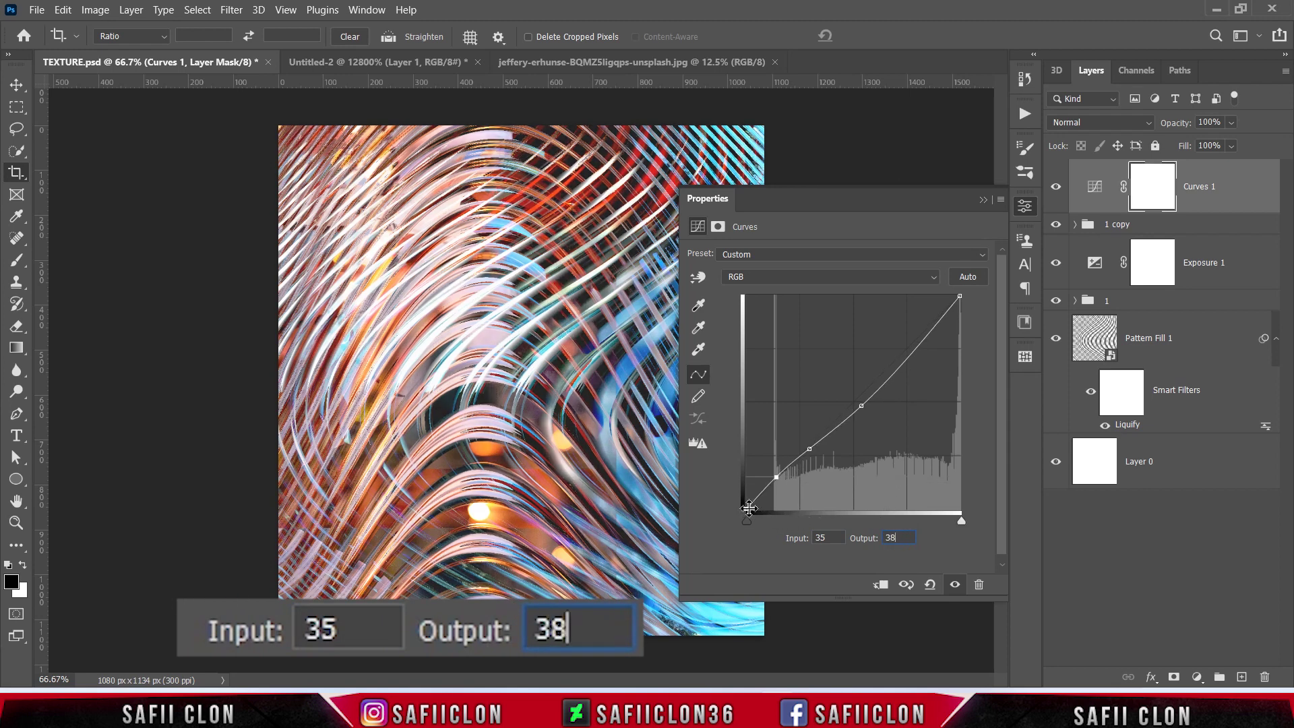
# - Raise the black endpoint output to 13 and add a point mapping 188 to 219
pyautogui.click(747, 509)
pyautogui.click(828, 538)
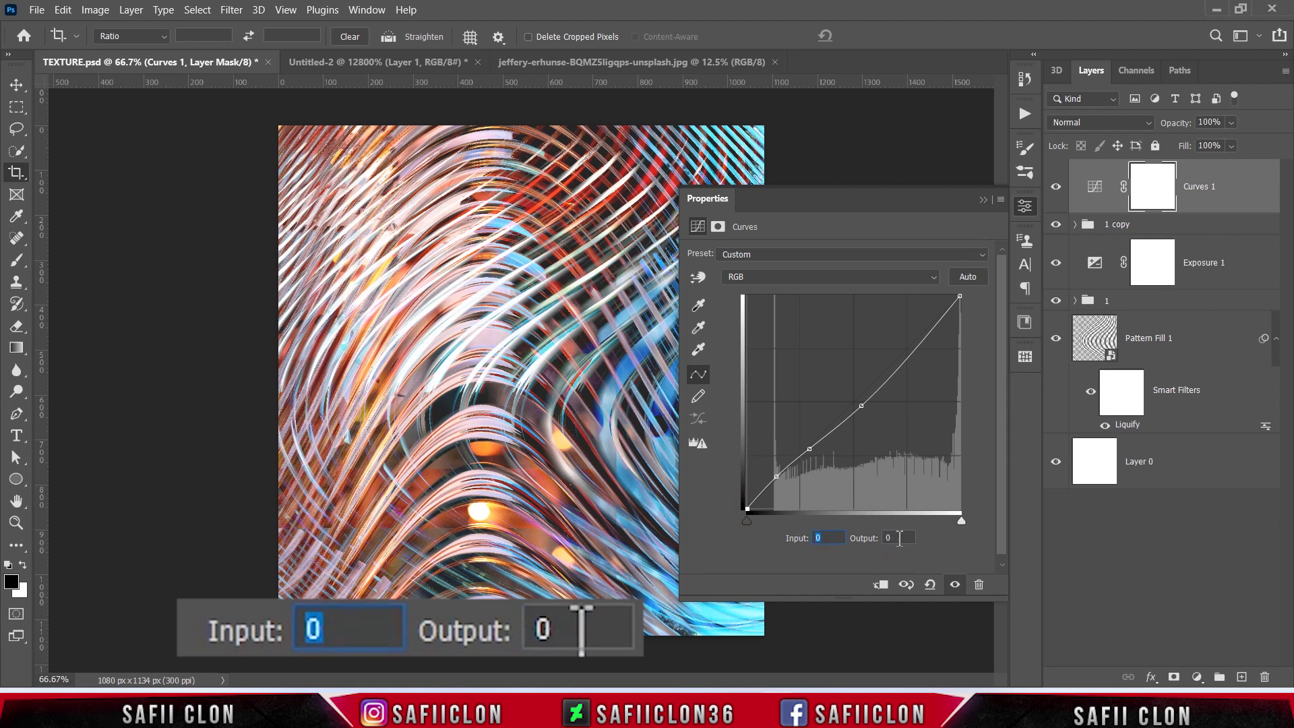
pyautogui.click(892, 538)
pyautogui.write('13')
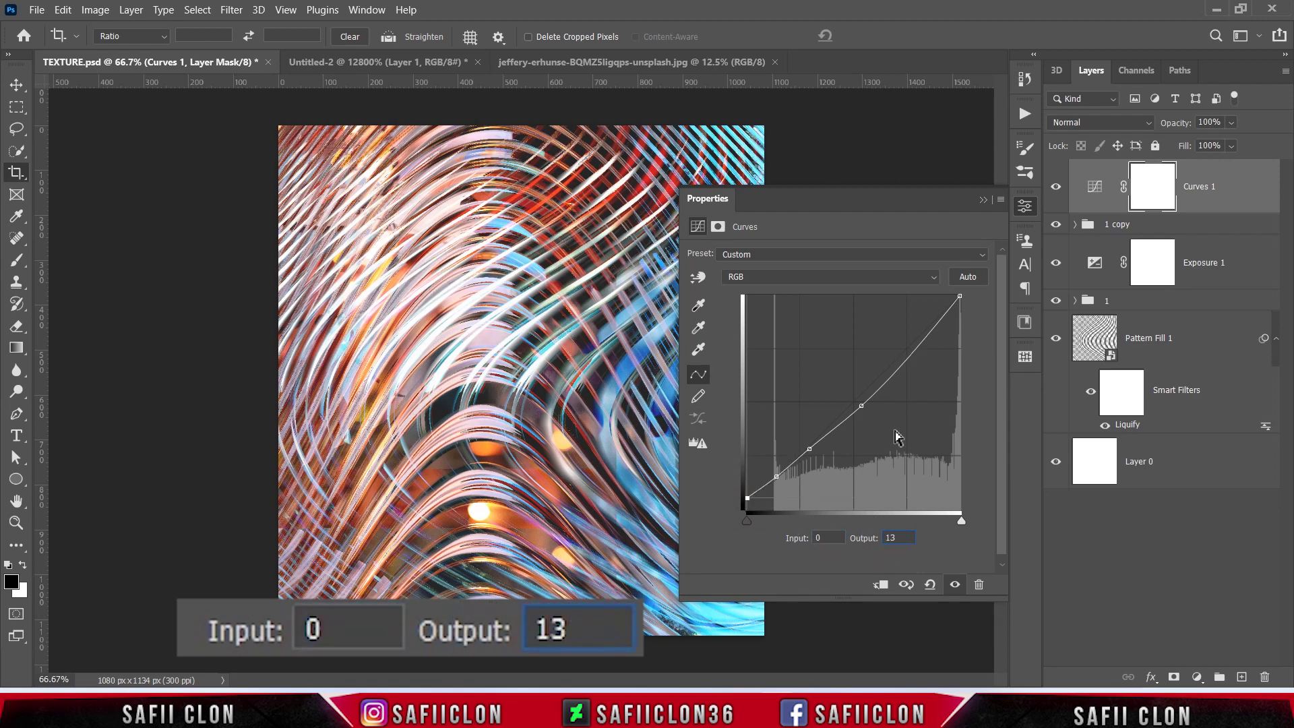
pyautogui.click(909, 357)
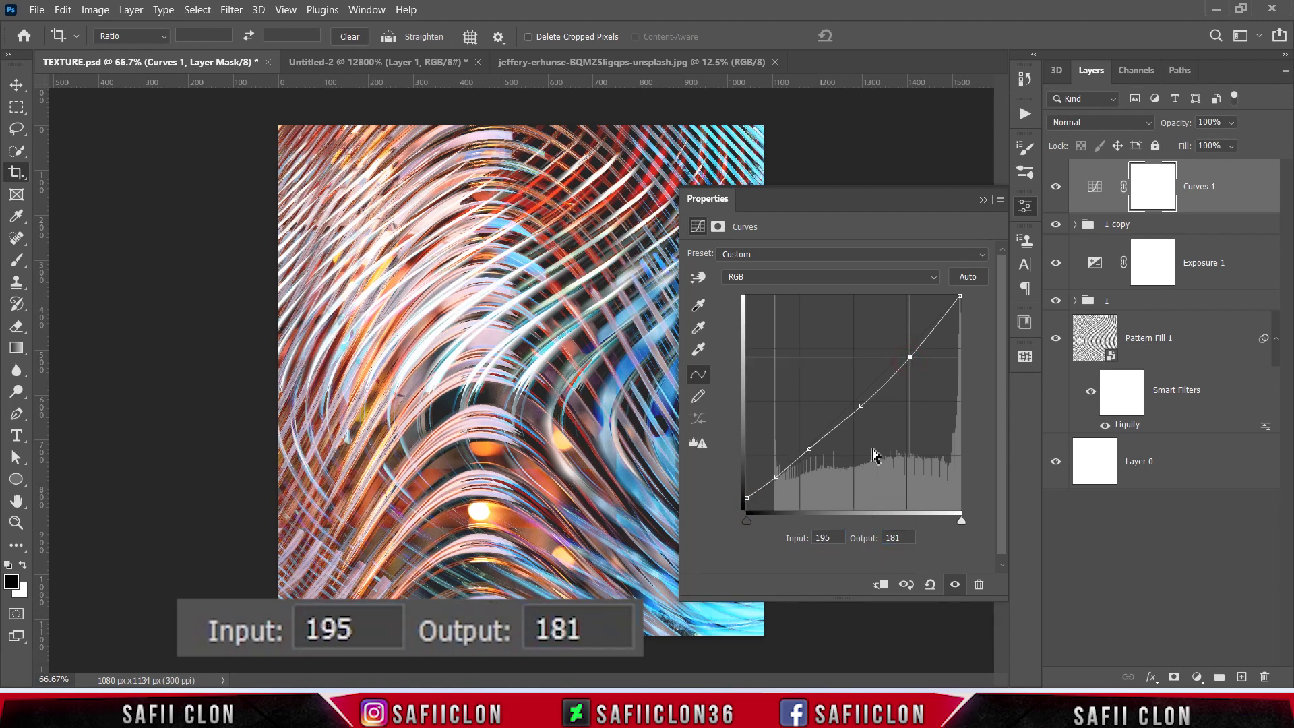
pyautogui.click(828, 538)
pyautogui.write('188')
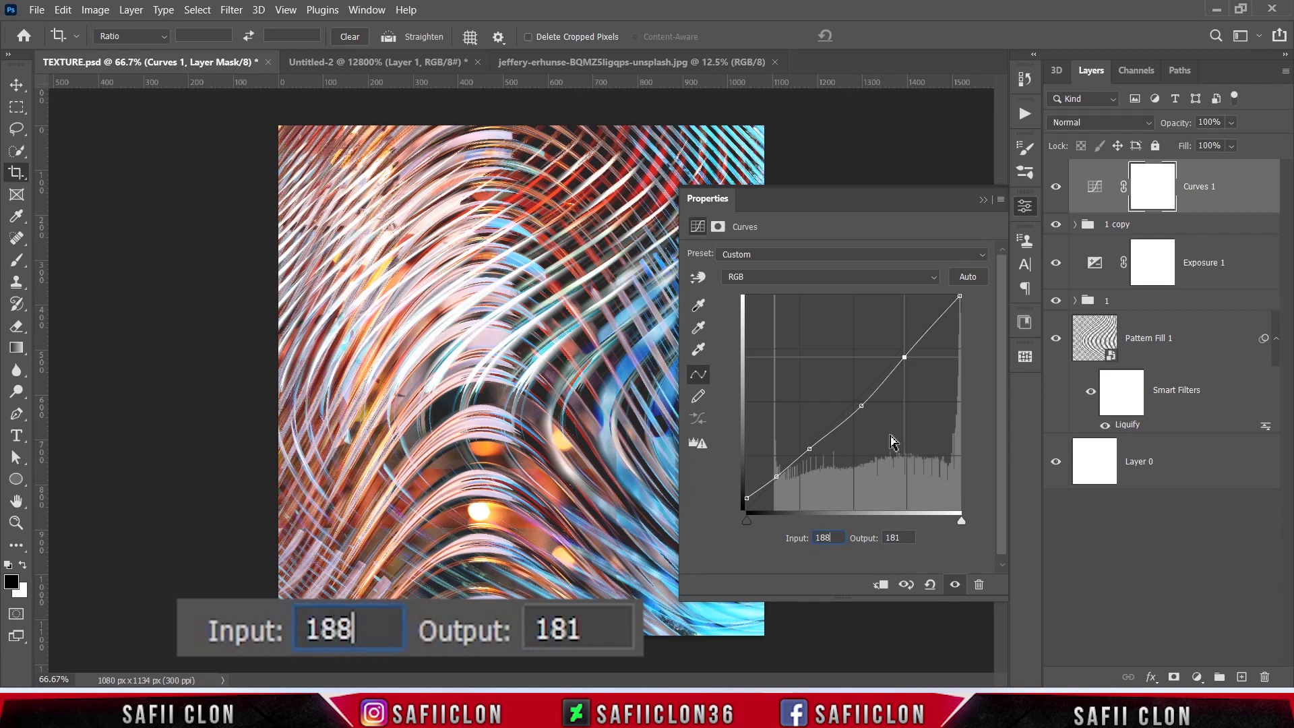
pyautogui.click(900, 538)
pyautogui.doubleClick(895, 538)
pyautogui.write('2')
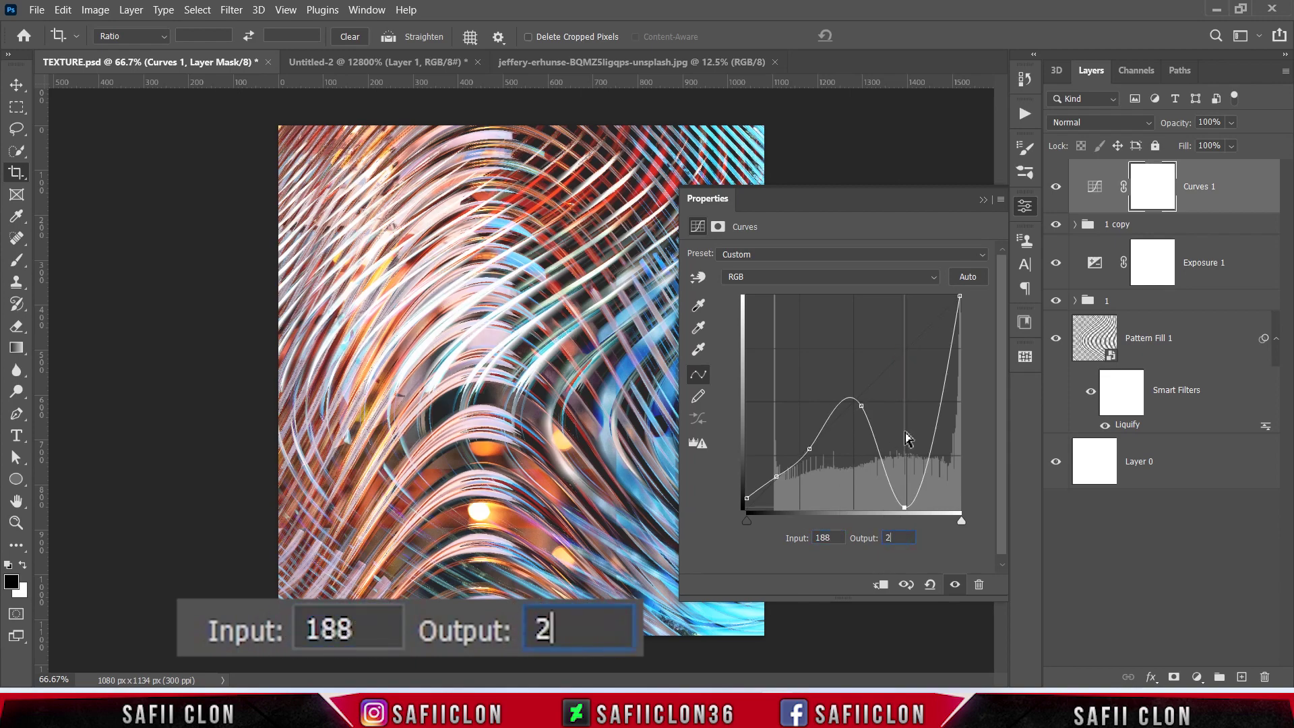
pyautogui.write('19')
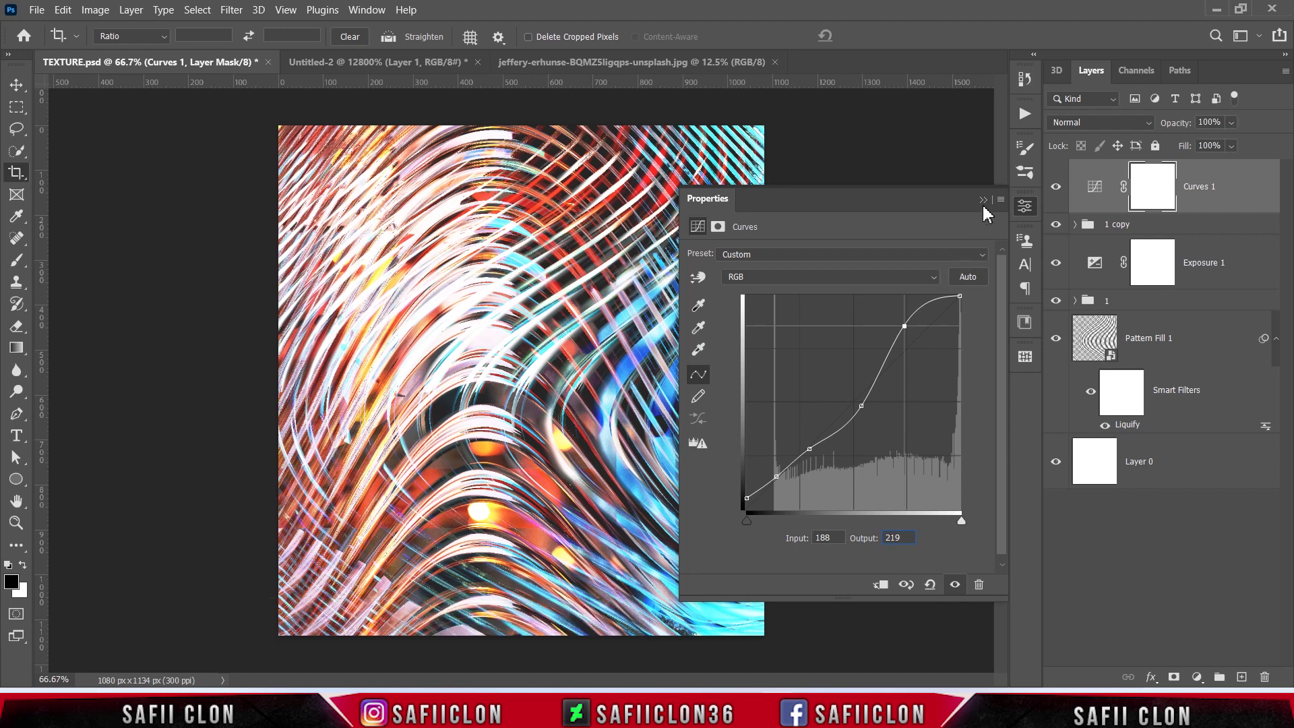
# - Group Curves 1, 1 copy, Exposure 1 and group 1 into a group named EDIT
pyautogui.click(983, 201)
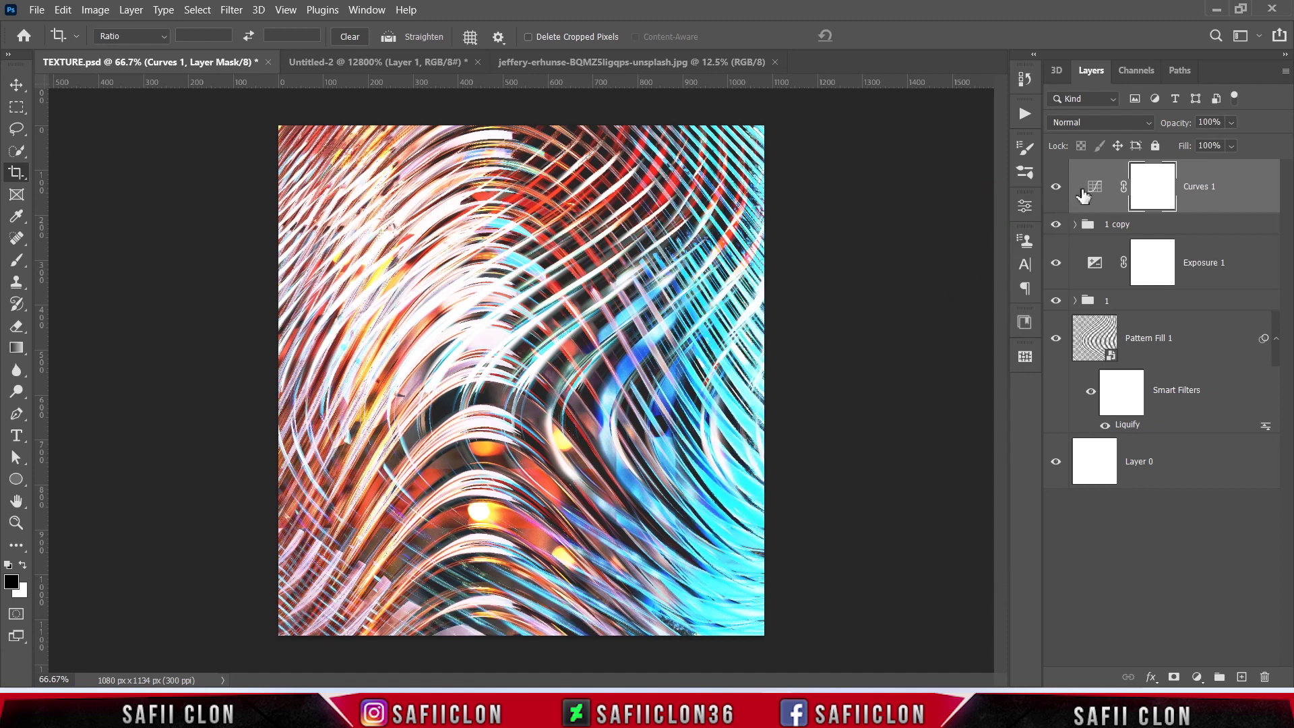
pyautogui.click(1055, 189)
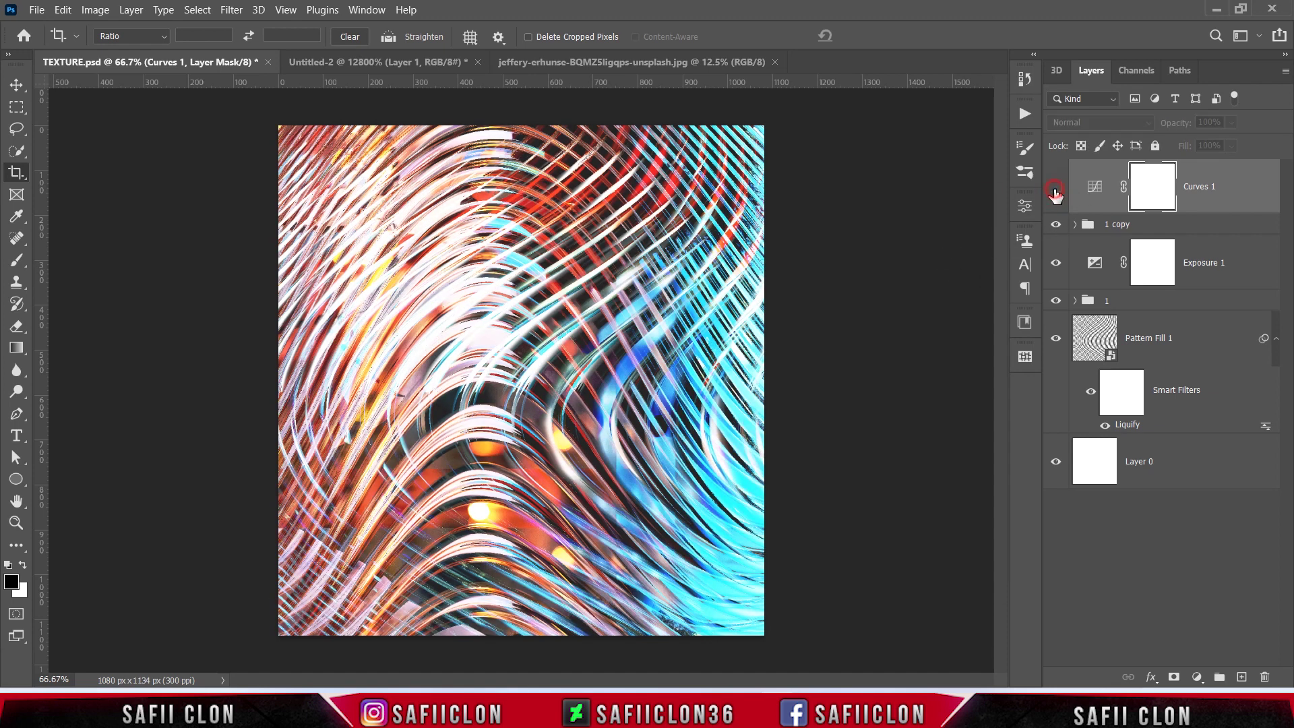
pyautogui.click(1056, 188)
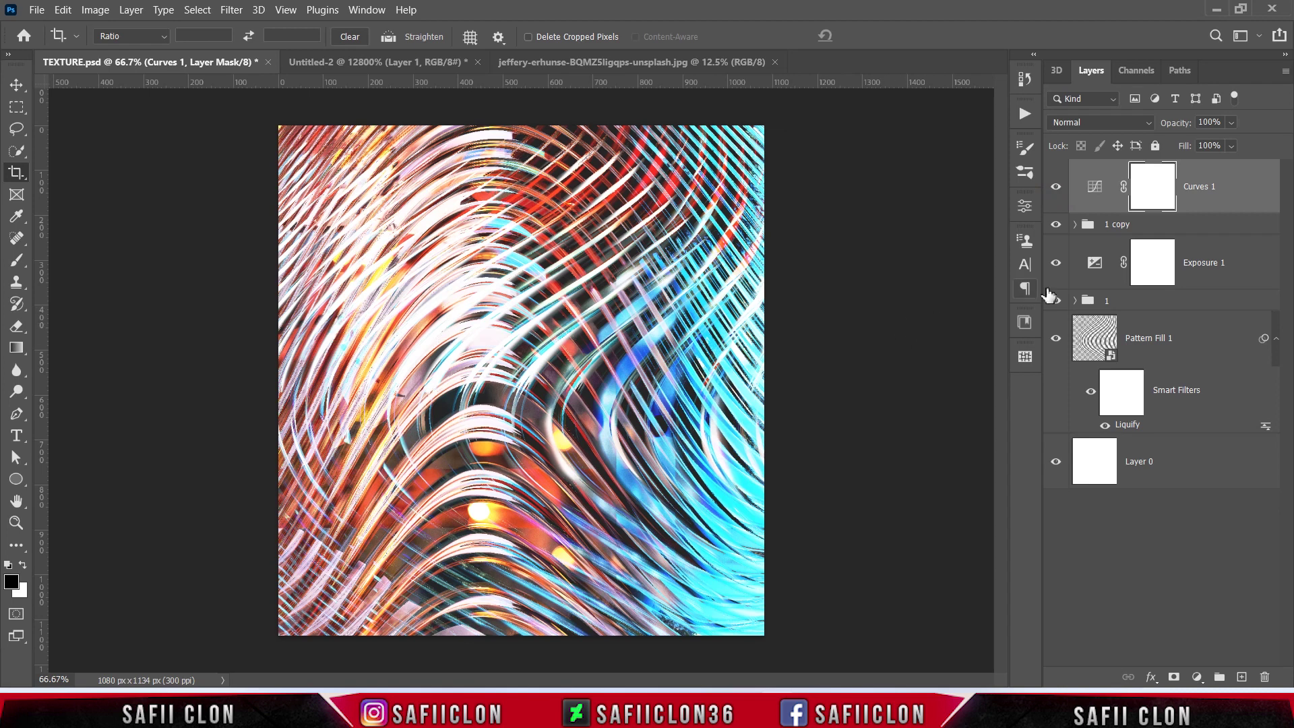
pyautogui.click(1237, 188)
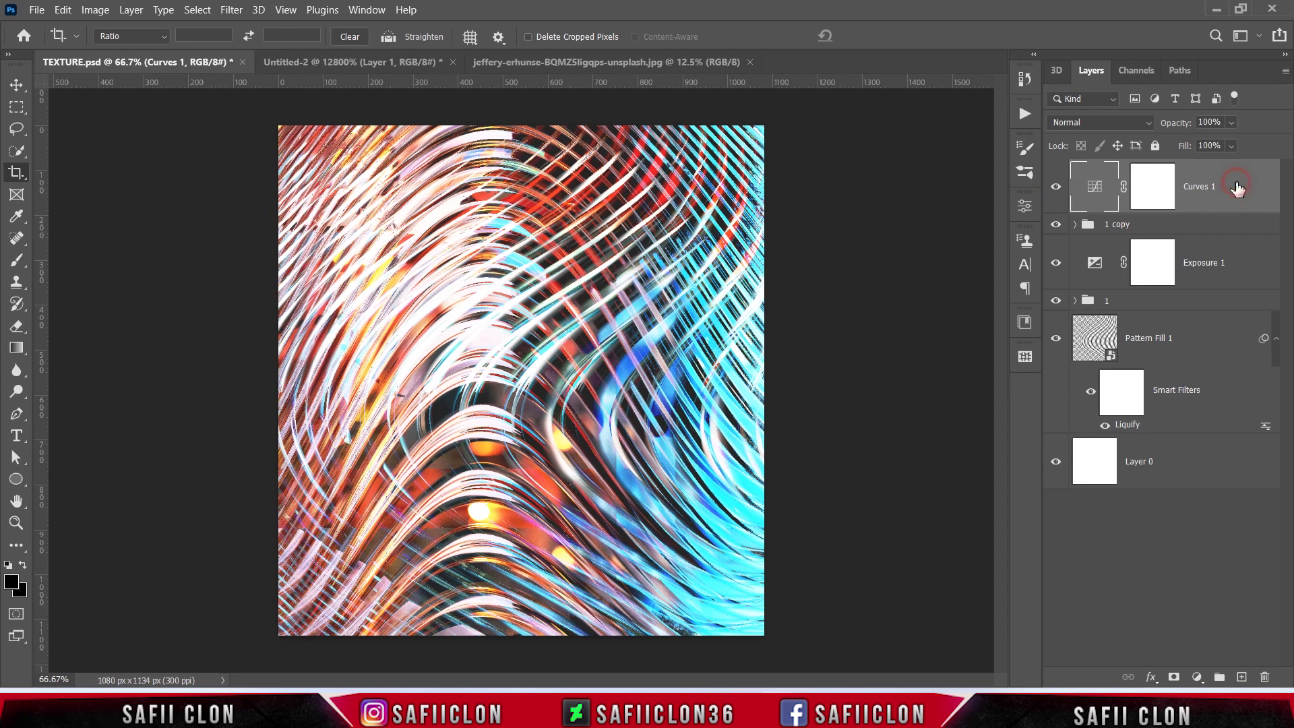
pyautogui.keyDown('shift'); pyautogui.click(1192, 304); pyautogui.keyUp('shift')
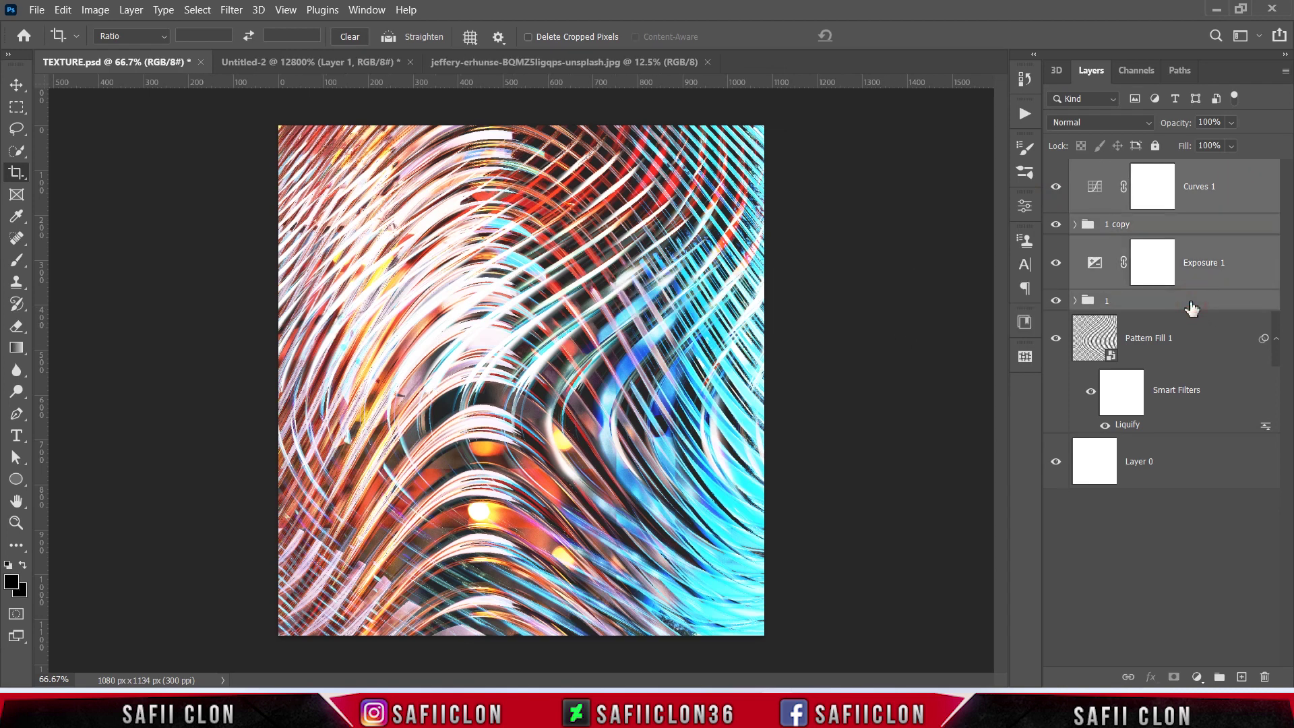
pyautogui.hotkey('ctrl', 'g')
pyautogui.doubleClick(1116, 171)
pyautogui.write('EDIT')
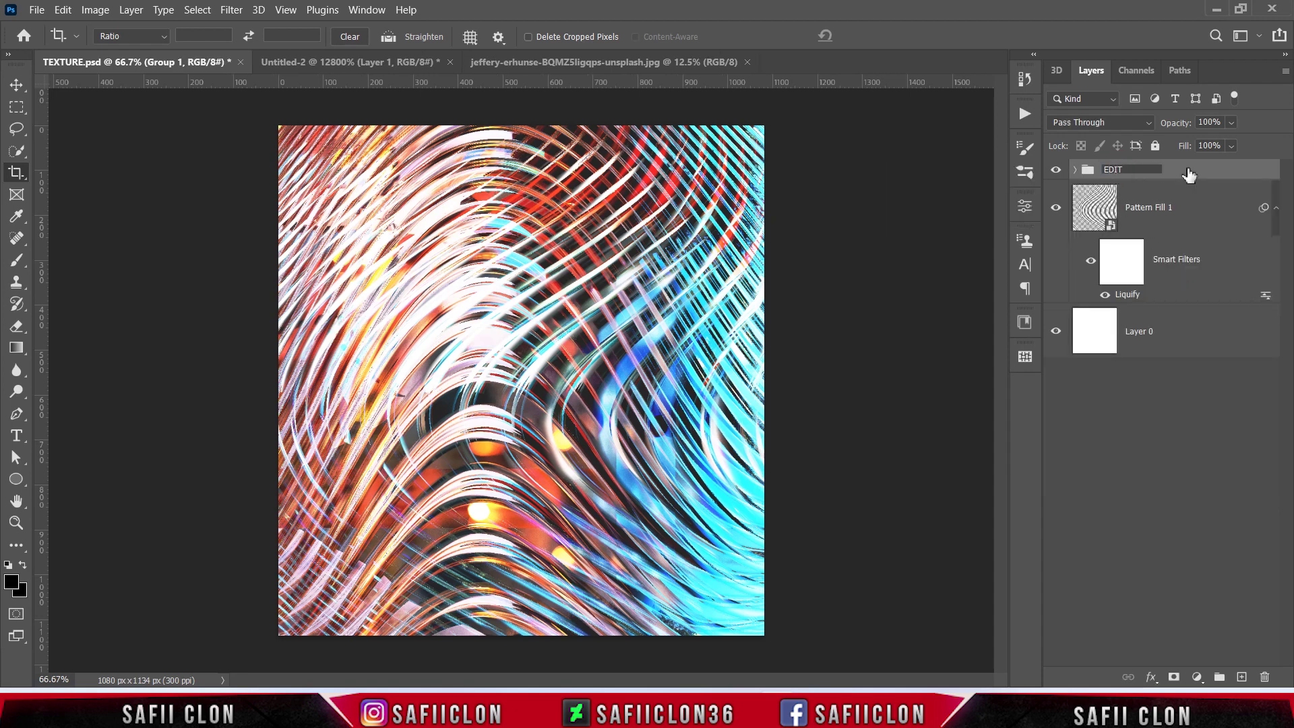
pyautogui.press('Return')
pyautogui.click(1056, 172)
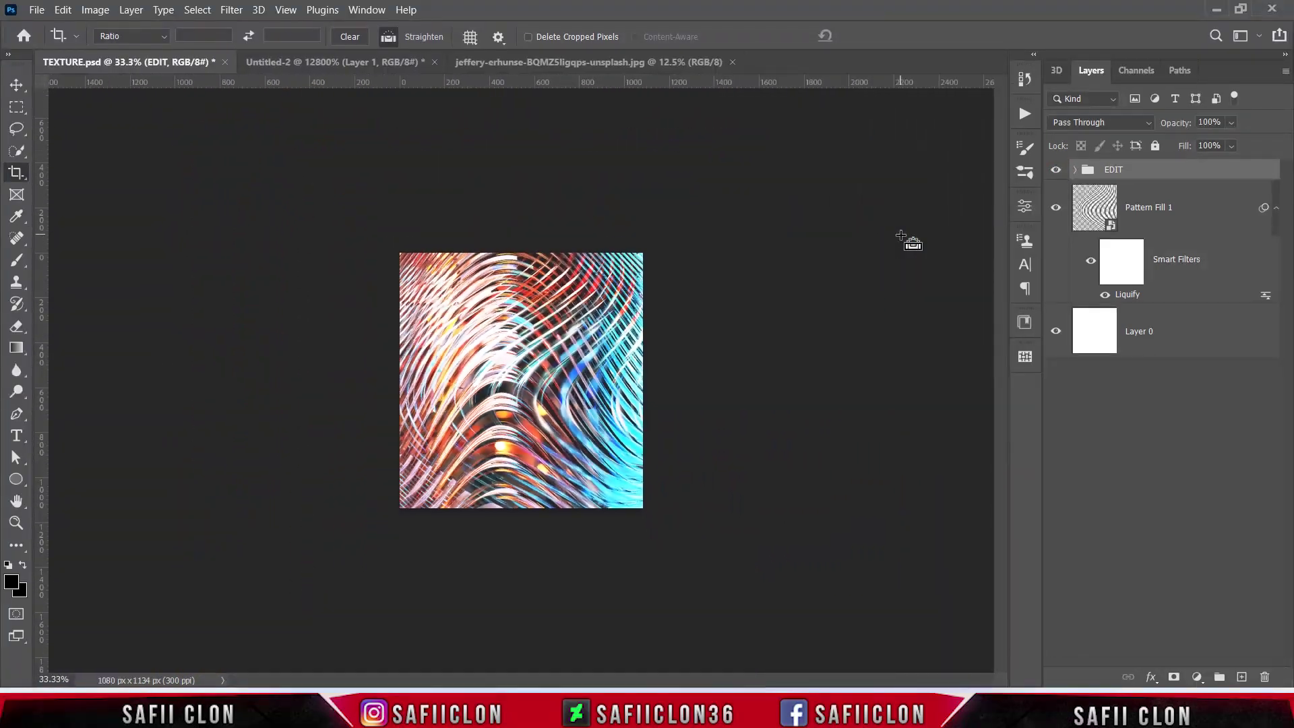
pyautogui.hotkey('ctrl', '1')
pyautogui.hotkey('ctrl', '-')
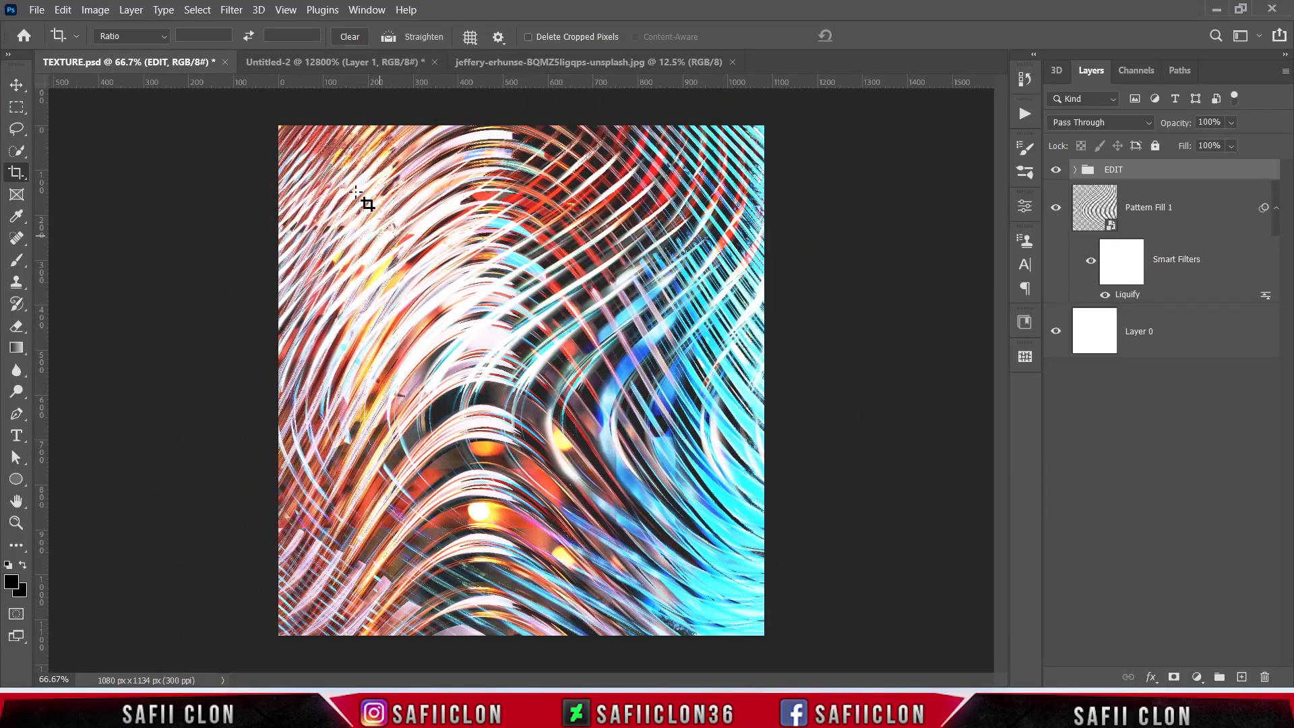
# - Turn on rulers, place a vertical guide at X 540 px, and expand the EDIT group
pyautogui.click(286, 11)
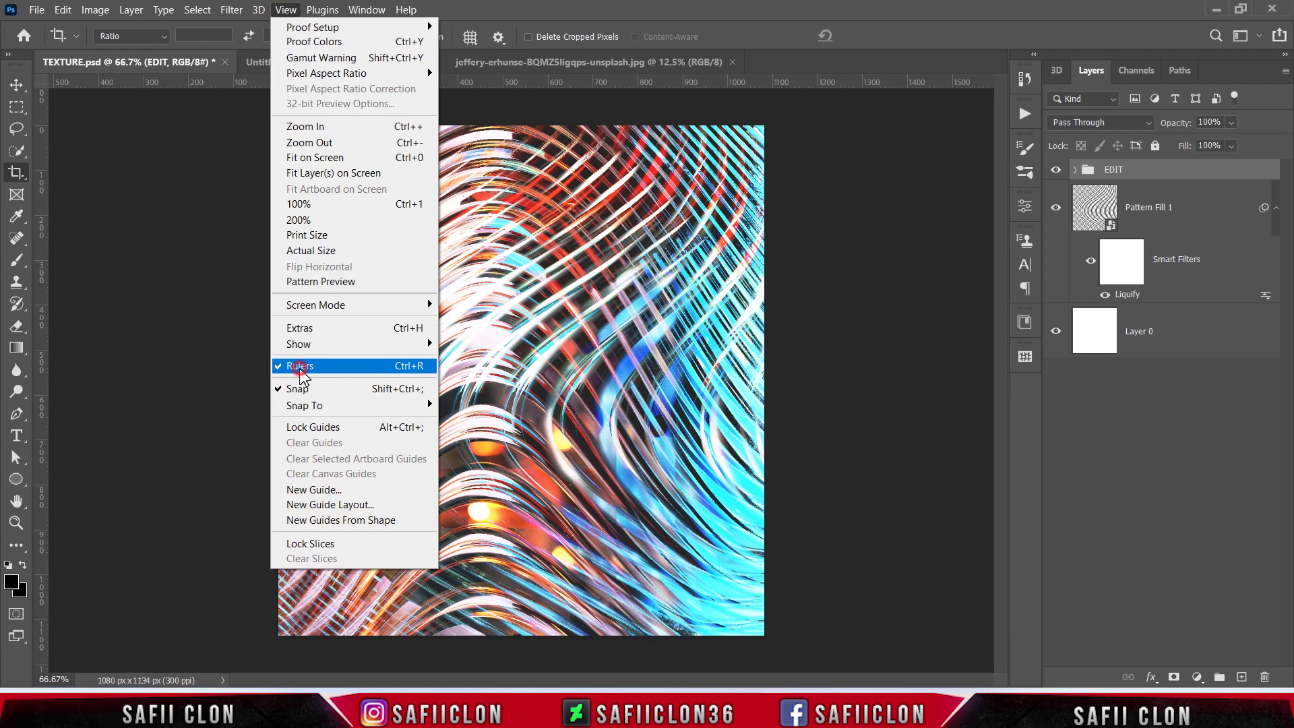
pyautogui.click(300, 368)
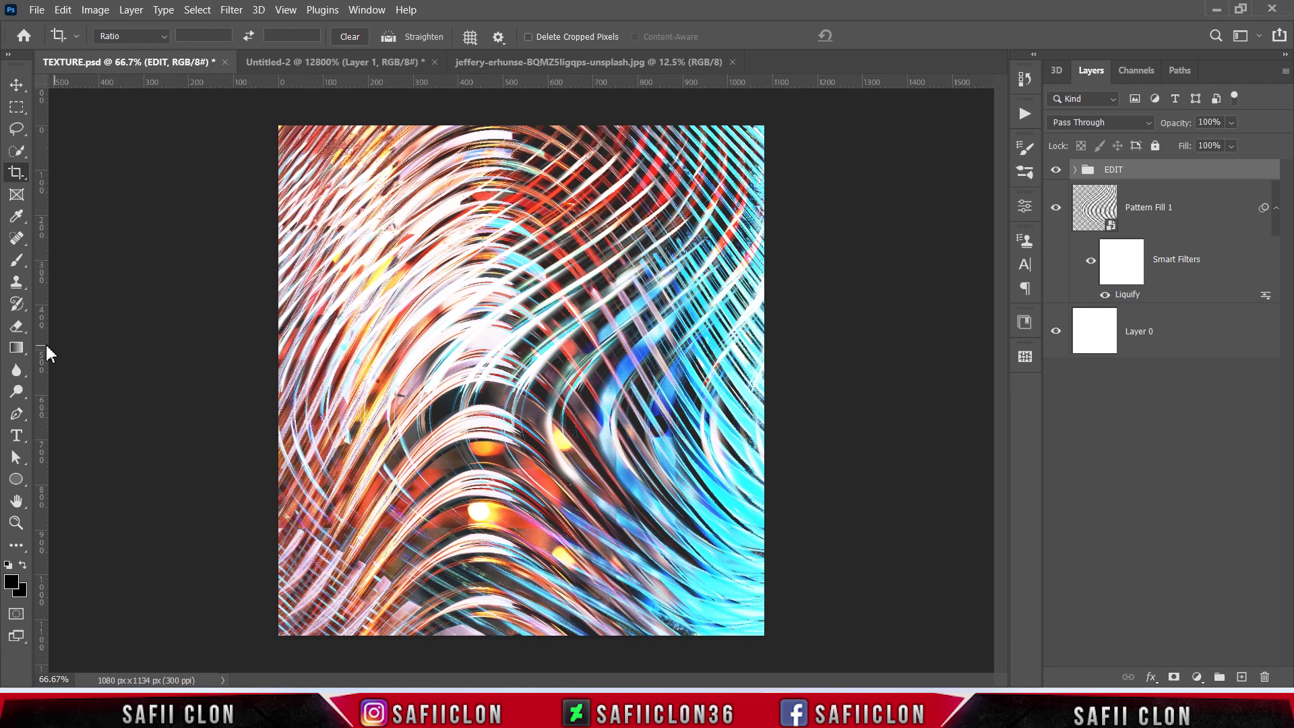
pyautogui.moveTo(47, 351); pyautogui.dragTo(521, 352)
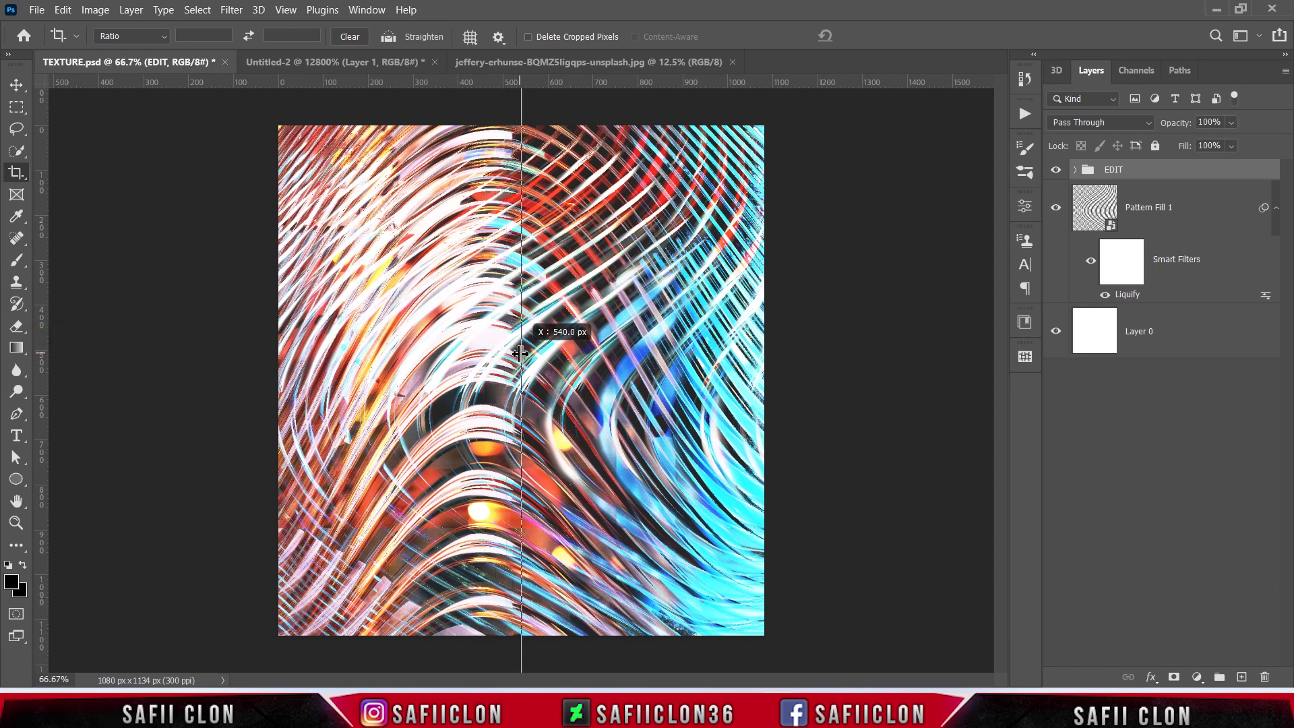
pyautogui.moveTo(525, 353); pyautogui.dragTo(526, 353)
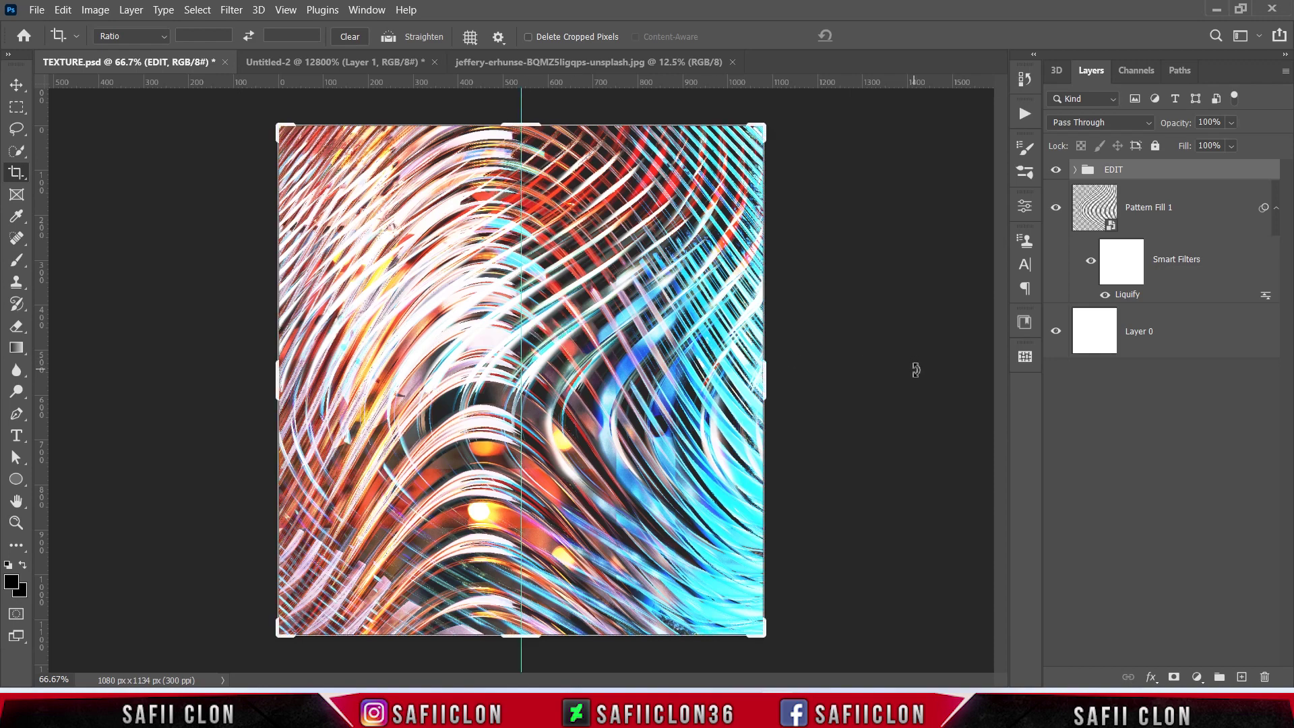
pyautogui.click(1075, 171)
pyautogui.click(1056, 247)
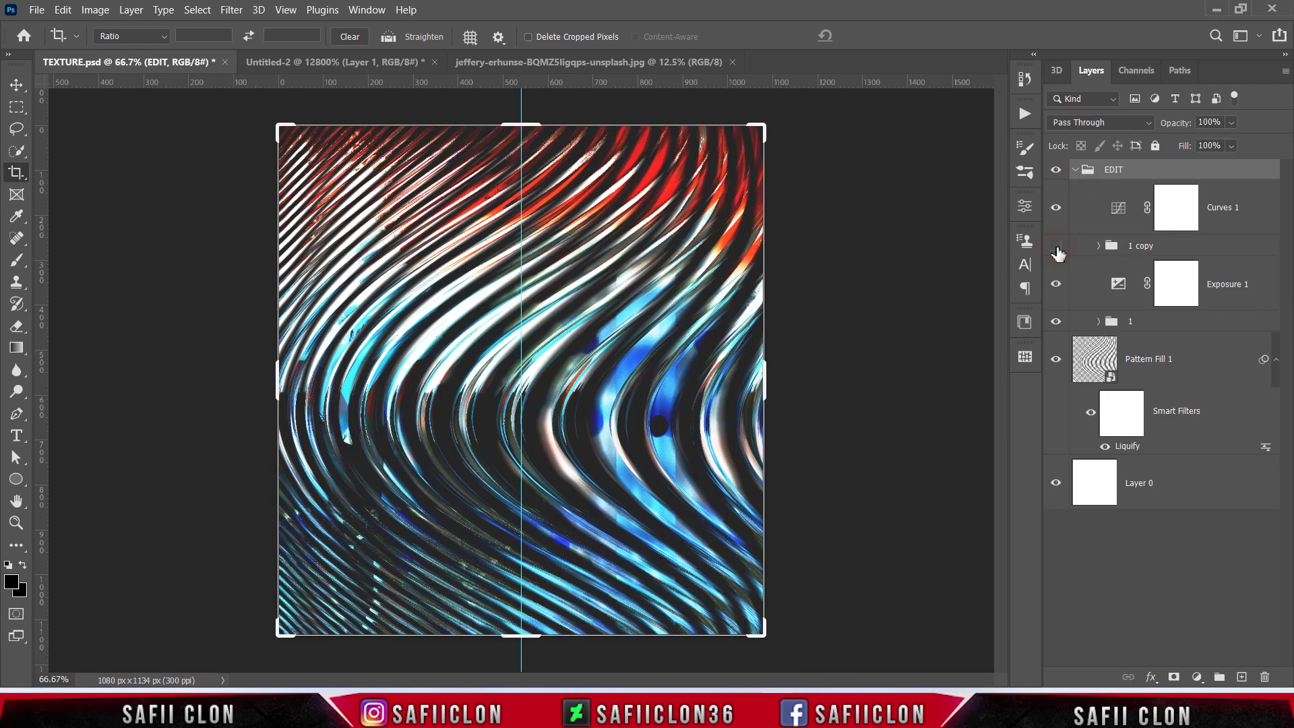
# - Shift the 1 copy group right to about X 633 px with Free Transform
pyautogui.click(1162, 250)
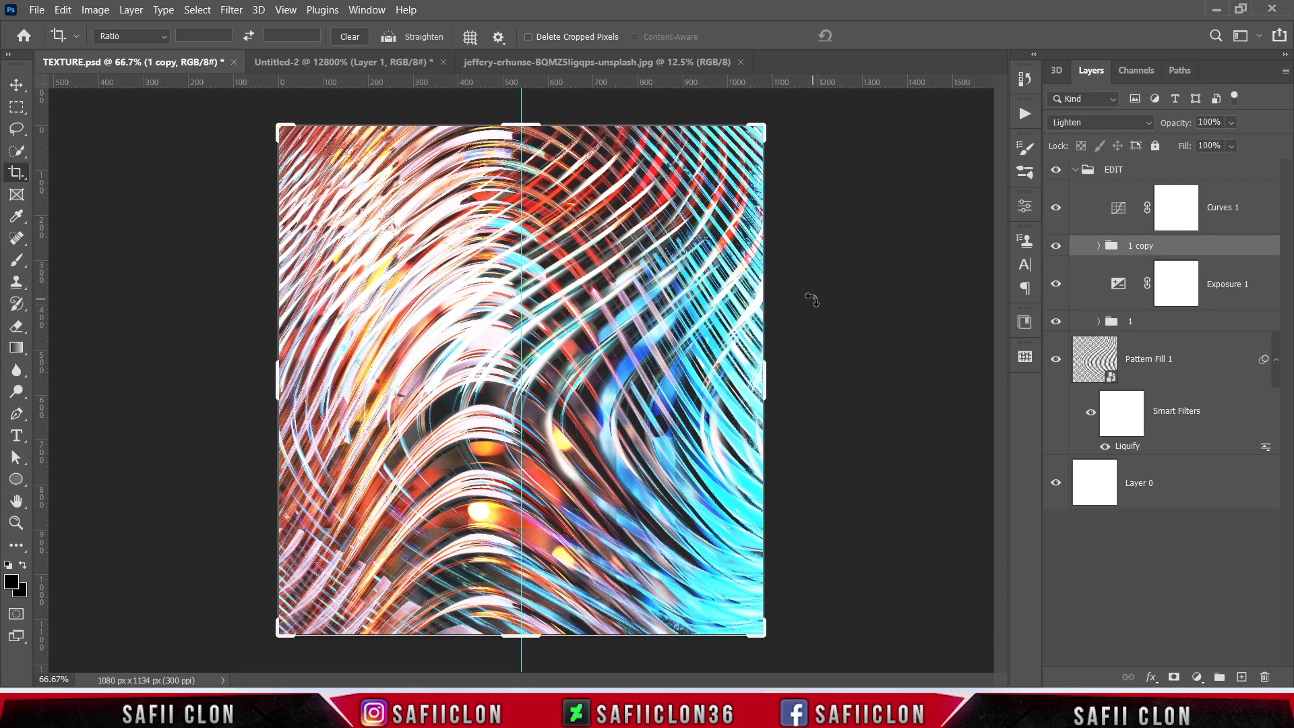
pyautogui.hotkey('ctrl', 't')
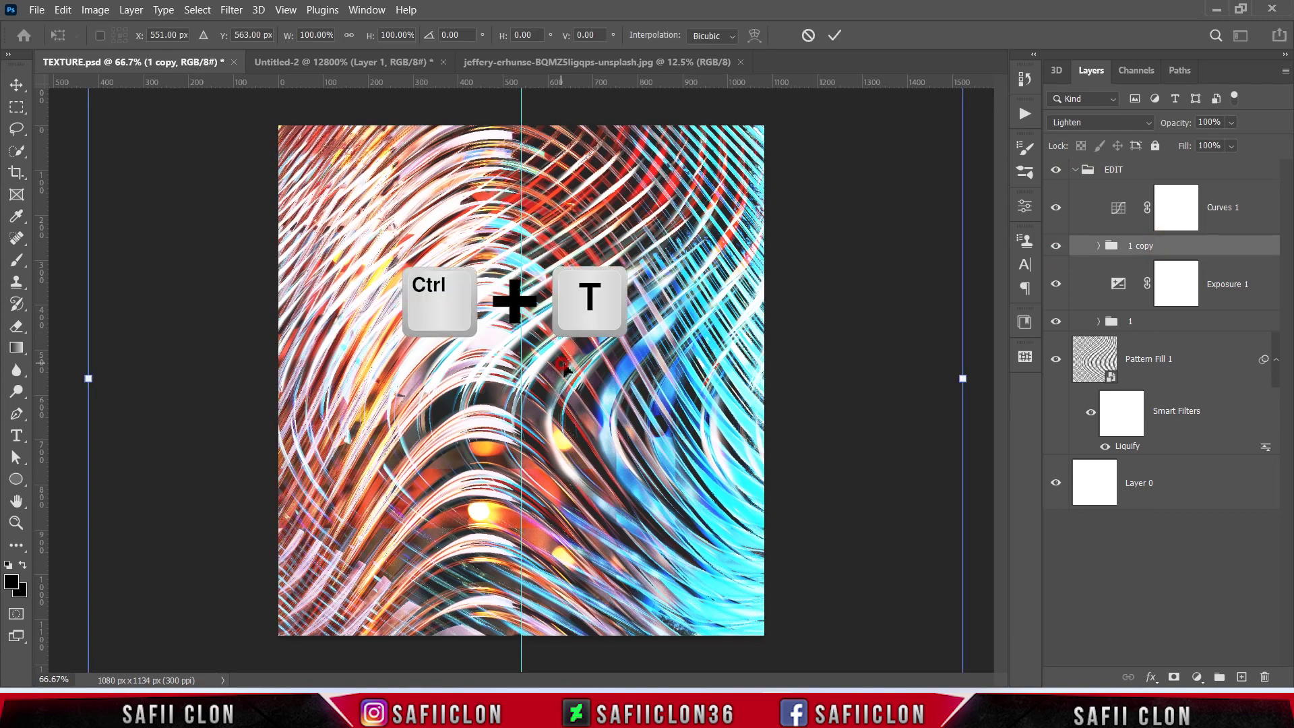
pyautogui.moveTo(563, 370); pyautogui.dragTo(603, 368)
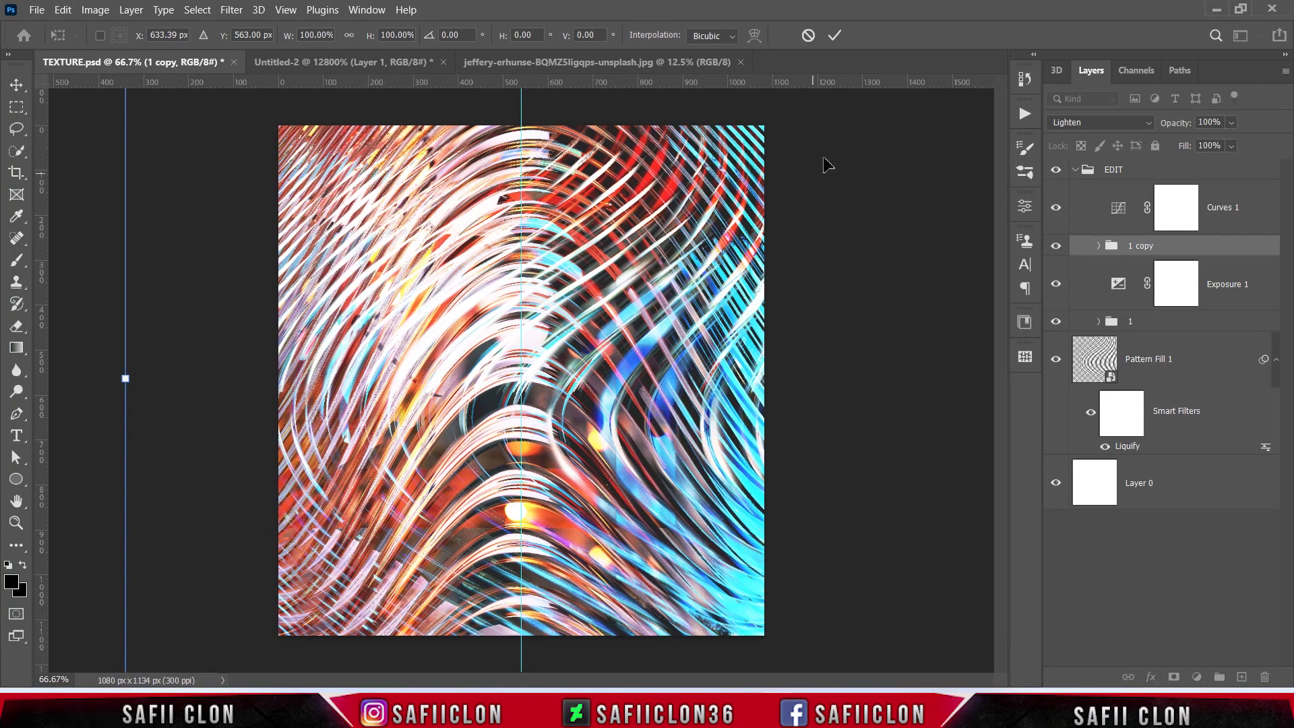
pyautogui.click(834, 37)
pyautogui.press('c')
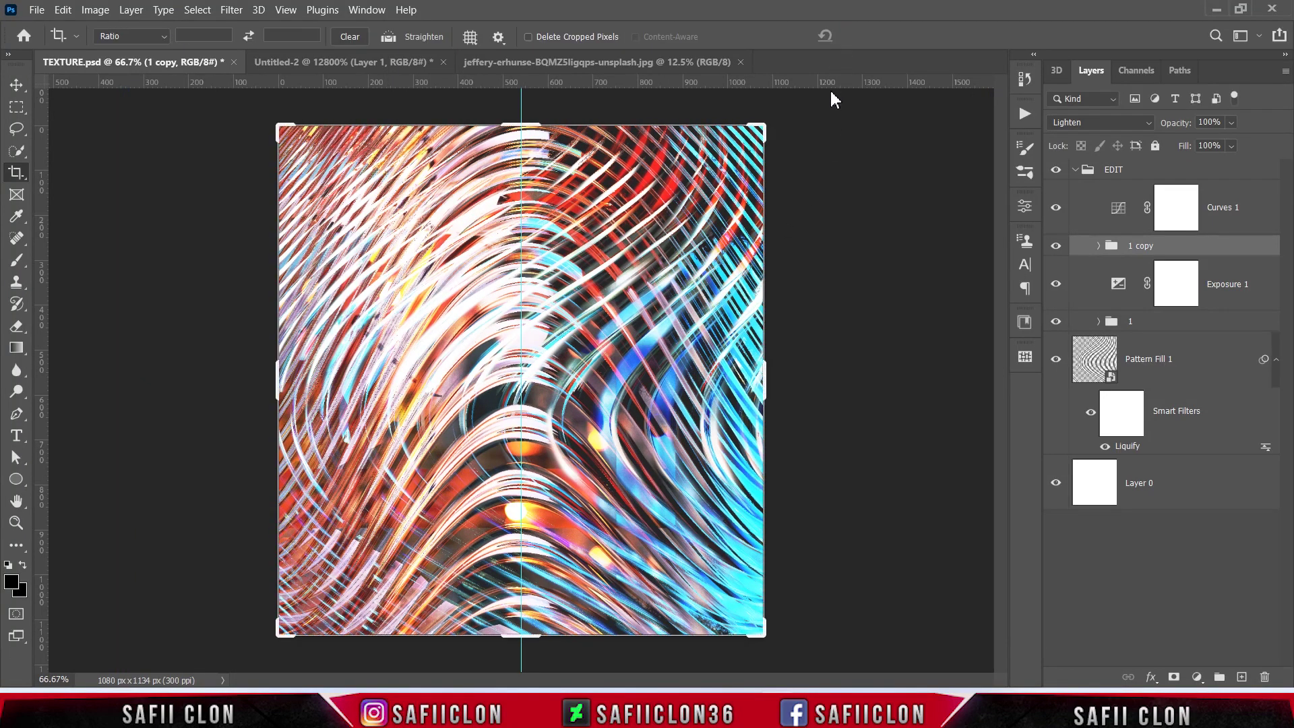
pyautogui.hotkey('ctrl', '-')
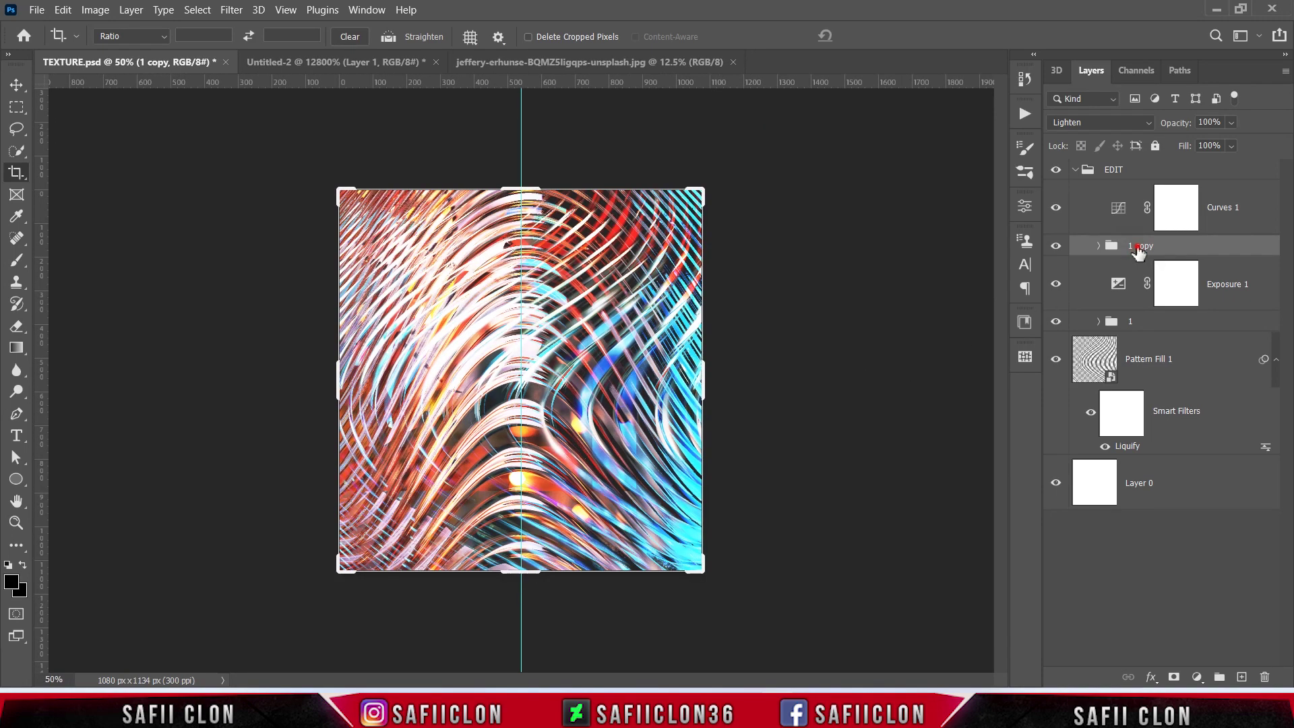
# - Rename the '1 copy' group to '2' and collapse the EDIT group
pyautogui.doubleClick(1135, 245)
pyautogui.write('2')
pyautogui.click(1132, 171)
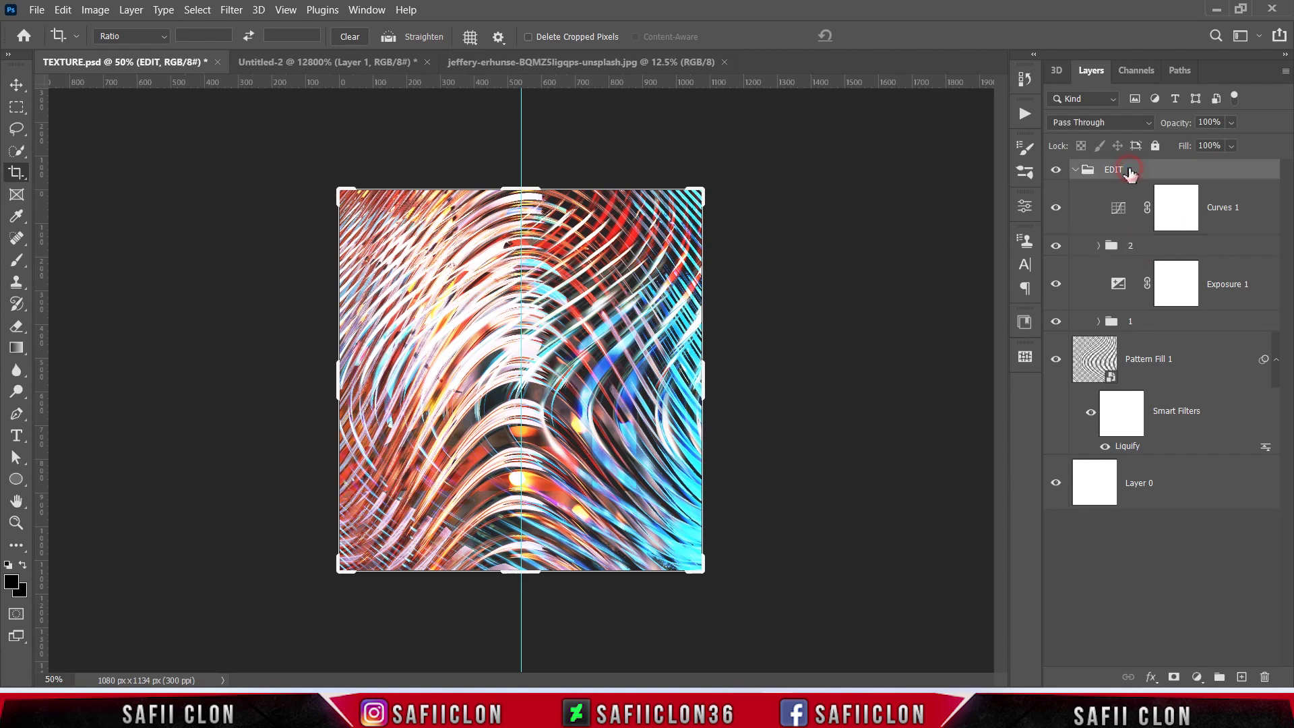
pyautogui.click(1076, 170)
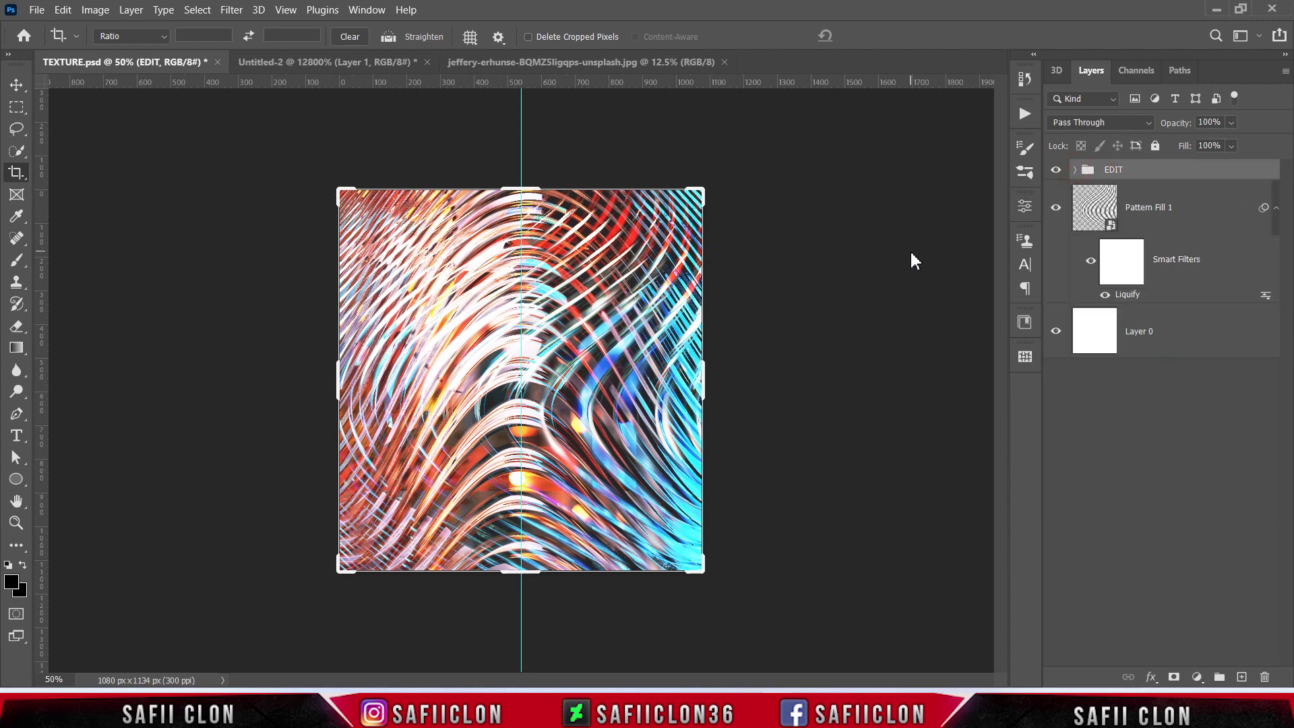
# - Inspect the stripes at closer zoom, then remove the vertical centre guide
pyautogui.hotkey('ctrl', '+')
pyautogui.hotkey('ctrl', '+')
pyautogui.hotkey('ctrl', '+')
pyautogui.hotkey('ctrl', '-')
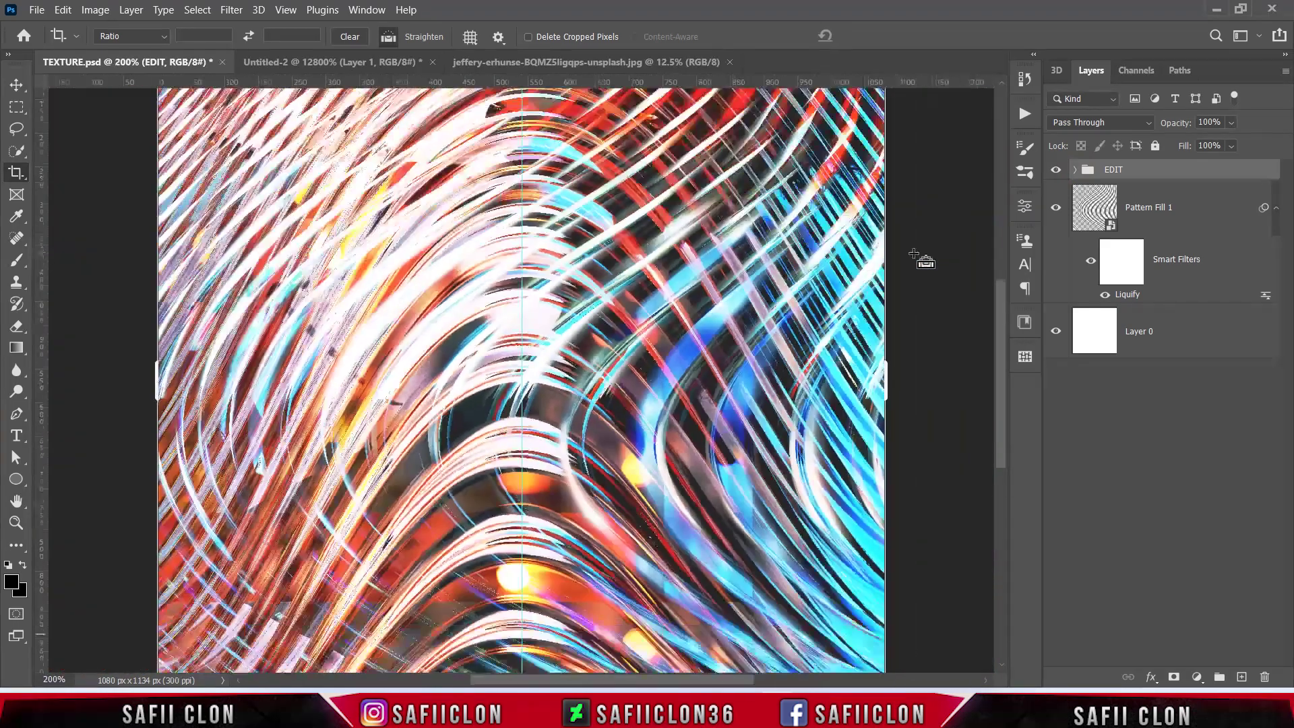
pyautogui.hotkey('ctrl', '-')
pyautogui.hotkey('ctrl', '+')
pyautogui.hotkey('ctrl', '-')
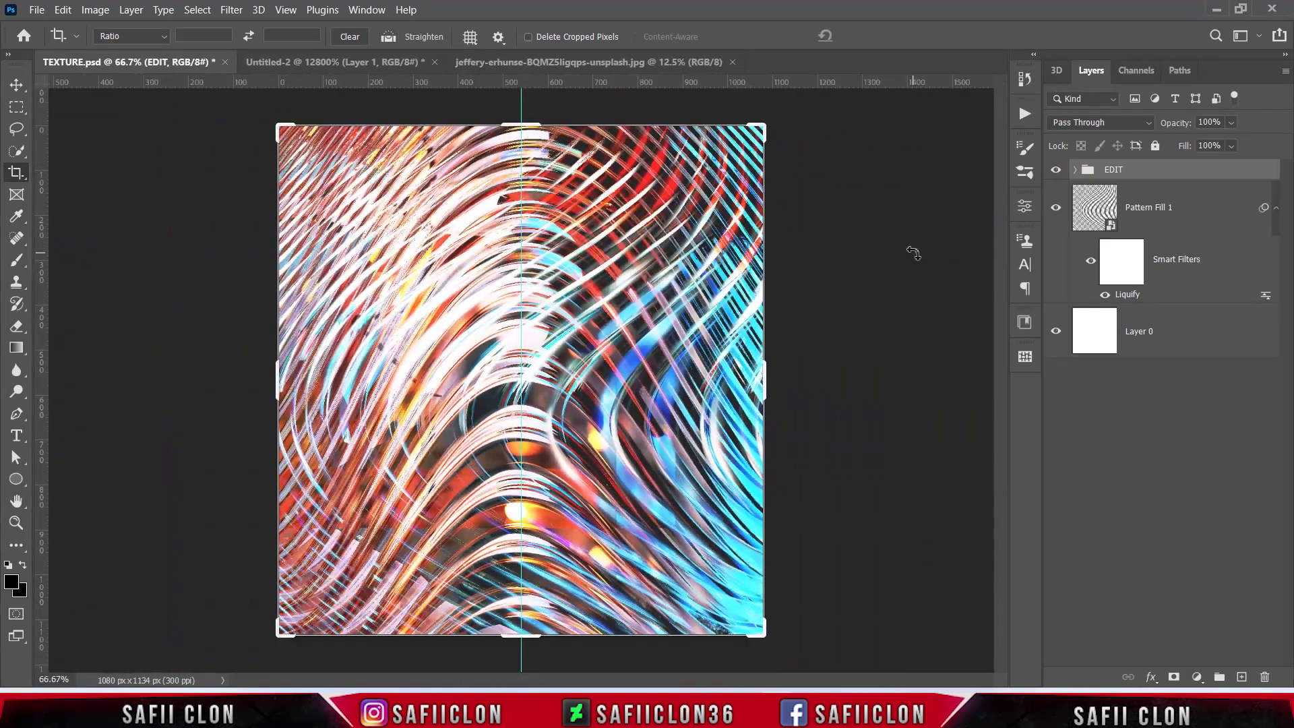
pyautogui.moveTo(521, 352); pyautogui.dragTo(40, 330)
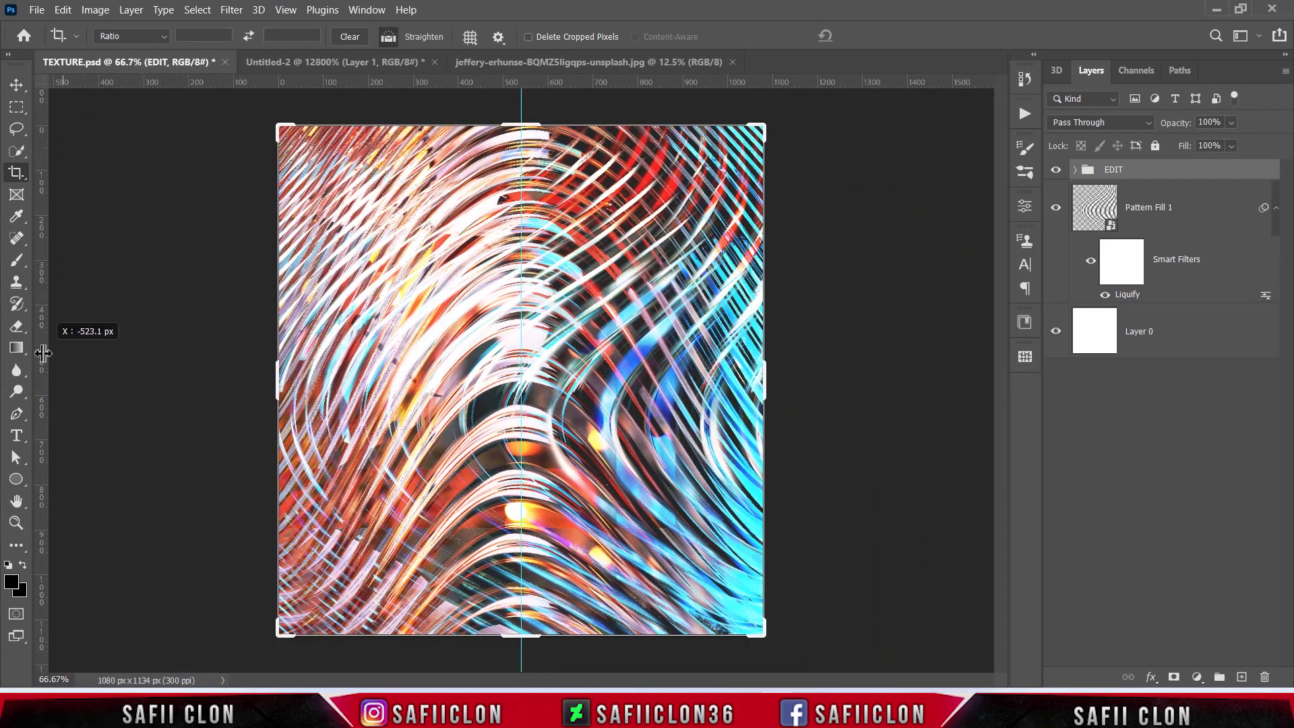